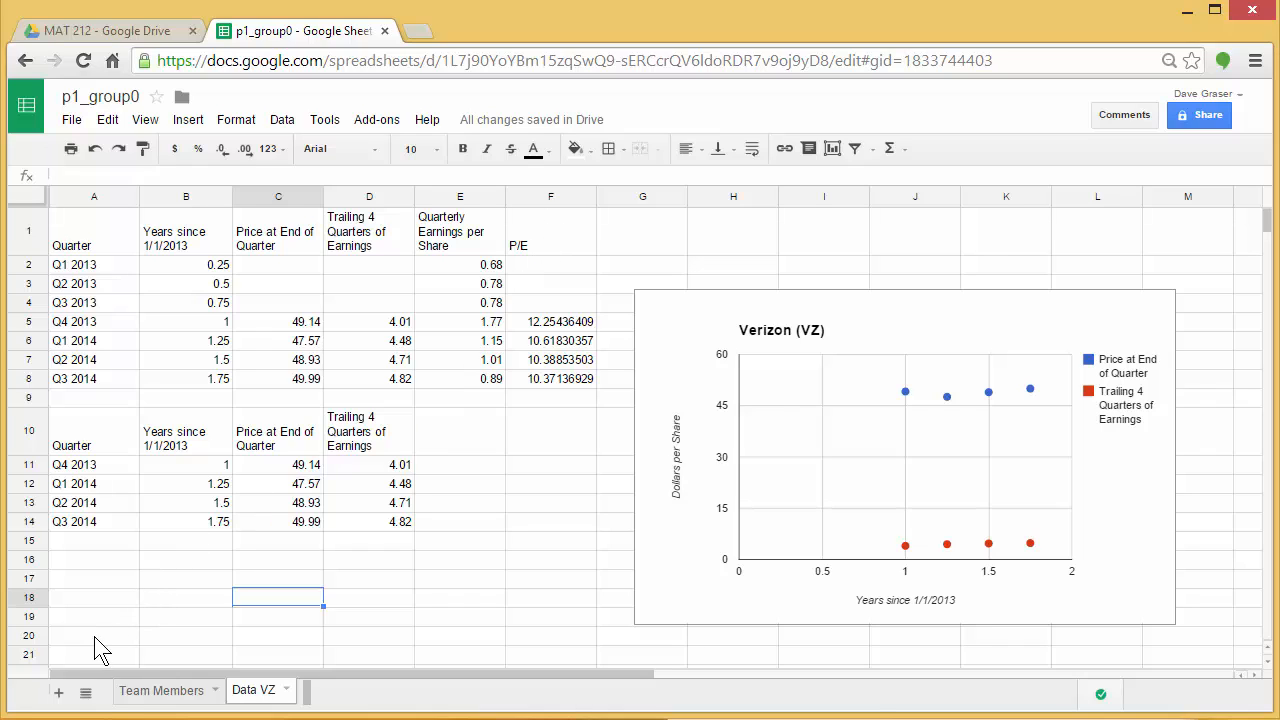
- Add a new sheet to the spreadsheet and rename it "Models for P, E"
click(59, 697)
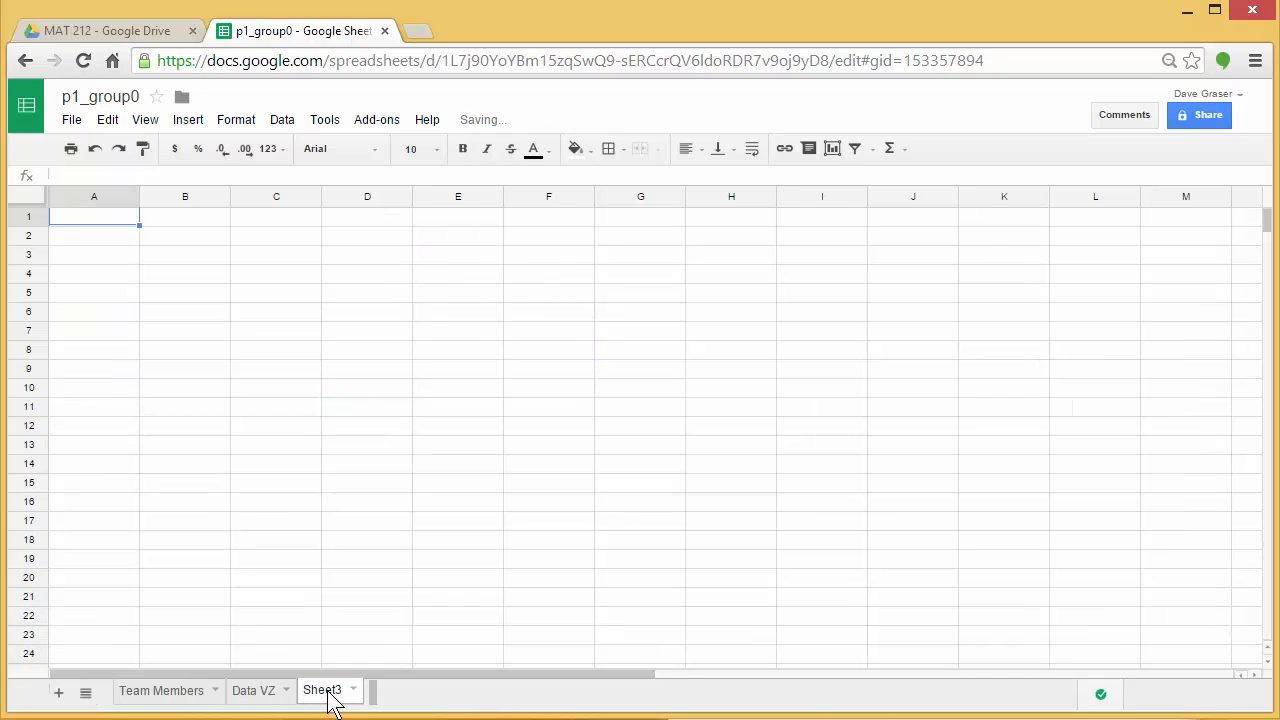
double_click(328, 692)
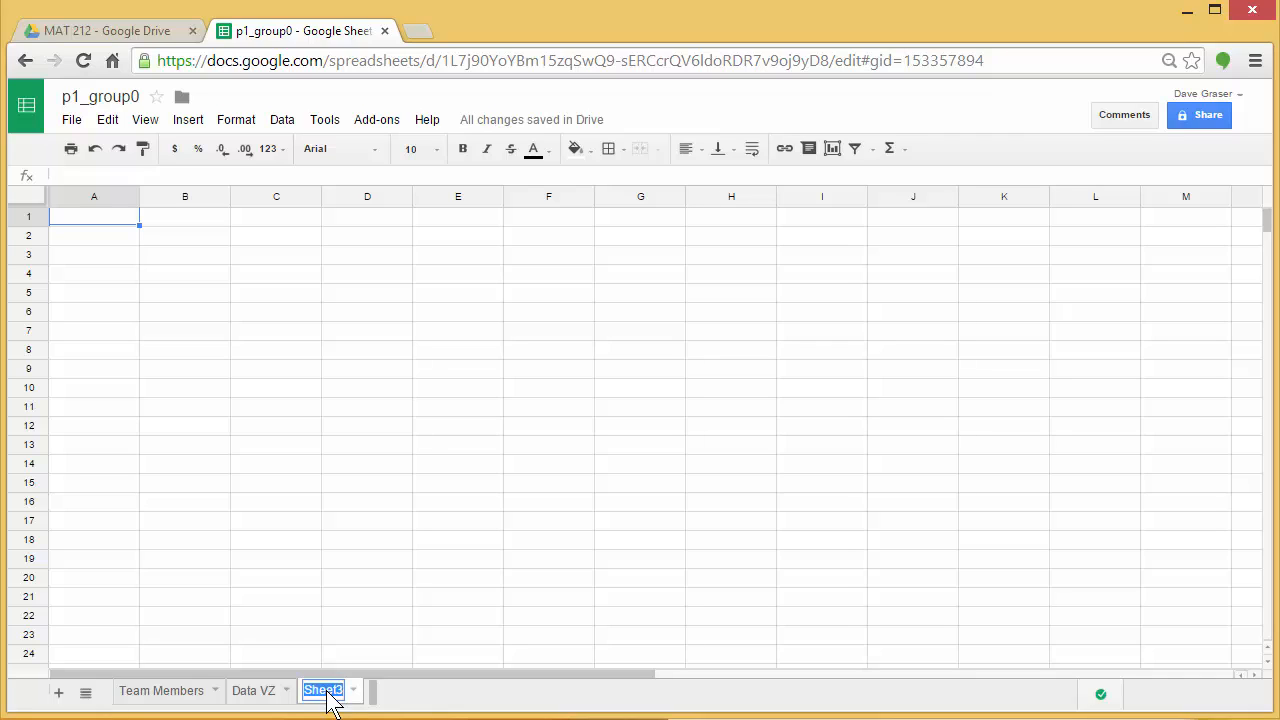
text(Mode)
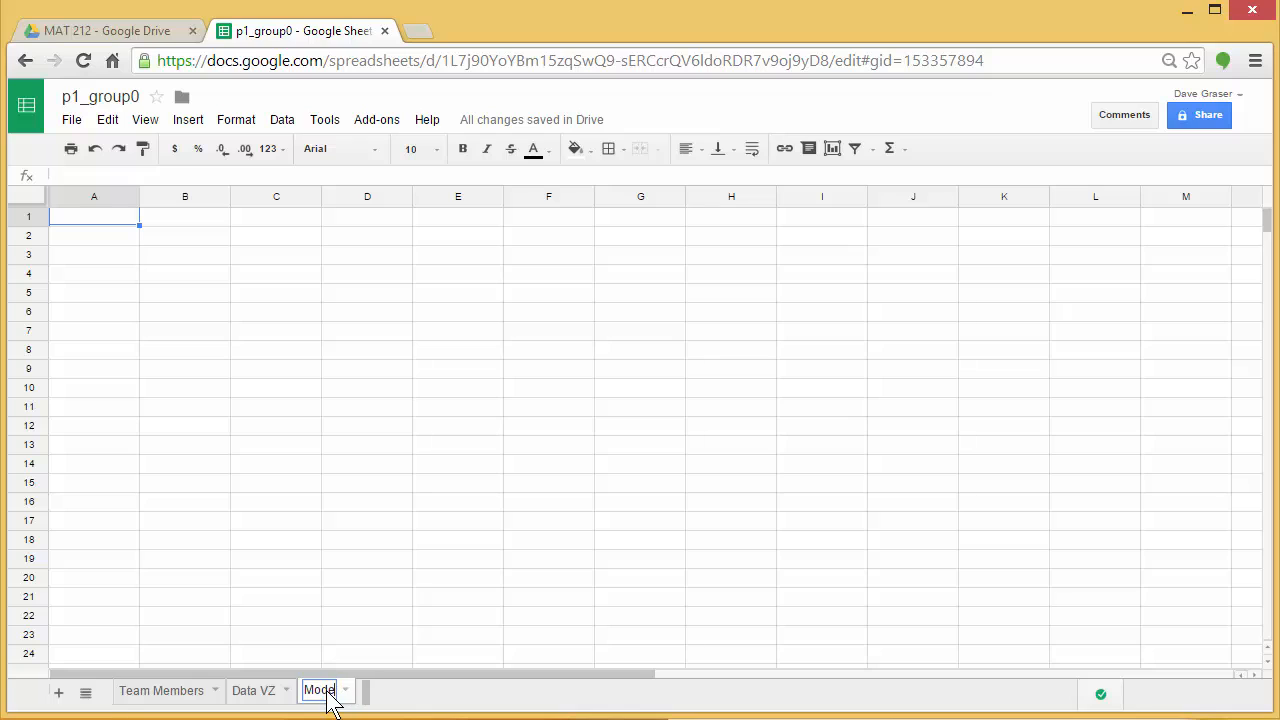
text(ls for)
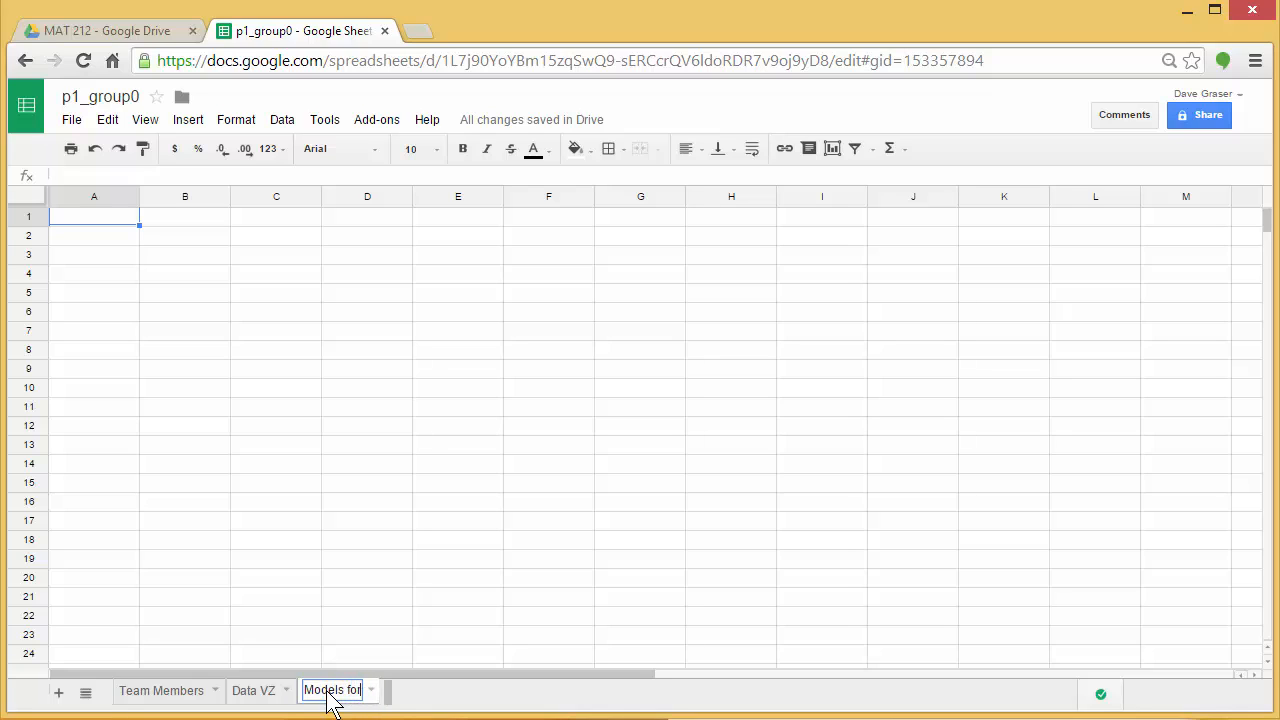
text( F, E)
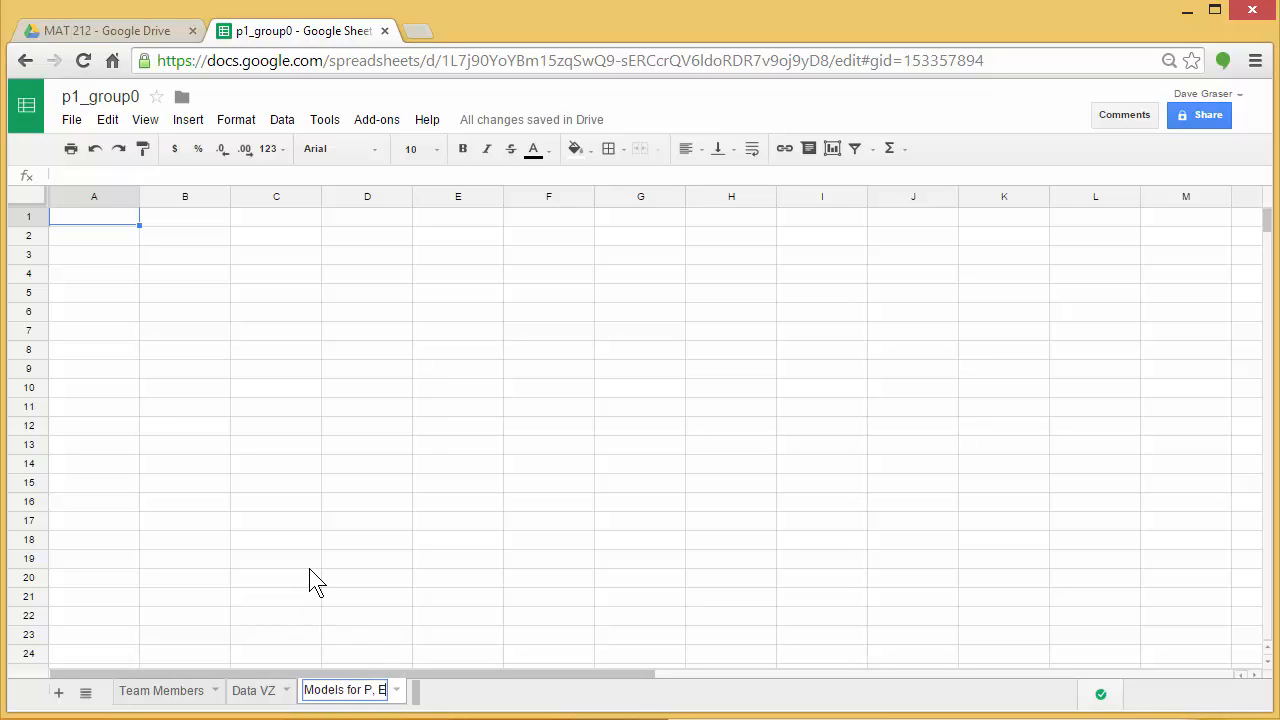
- Enter the header "Years since 1/1/13" in cell A1 and wrap its text
click(104, 222)
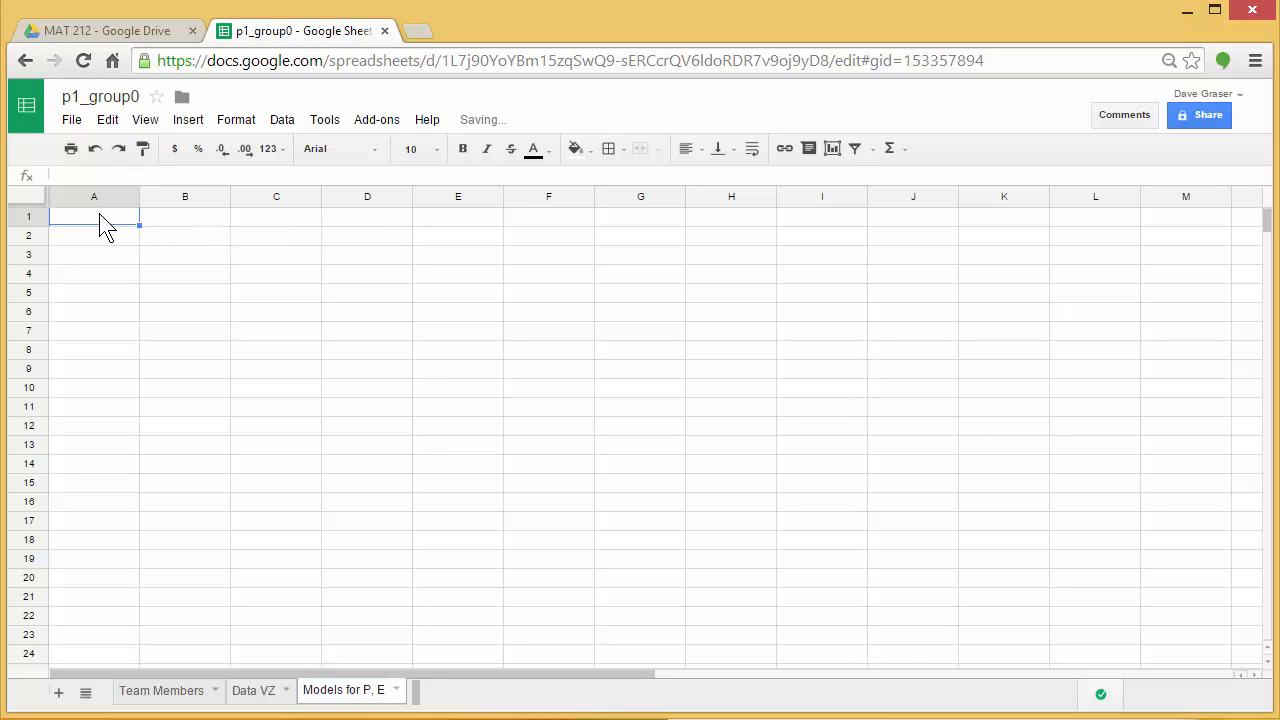
text(Year)
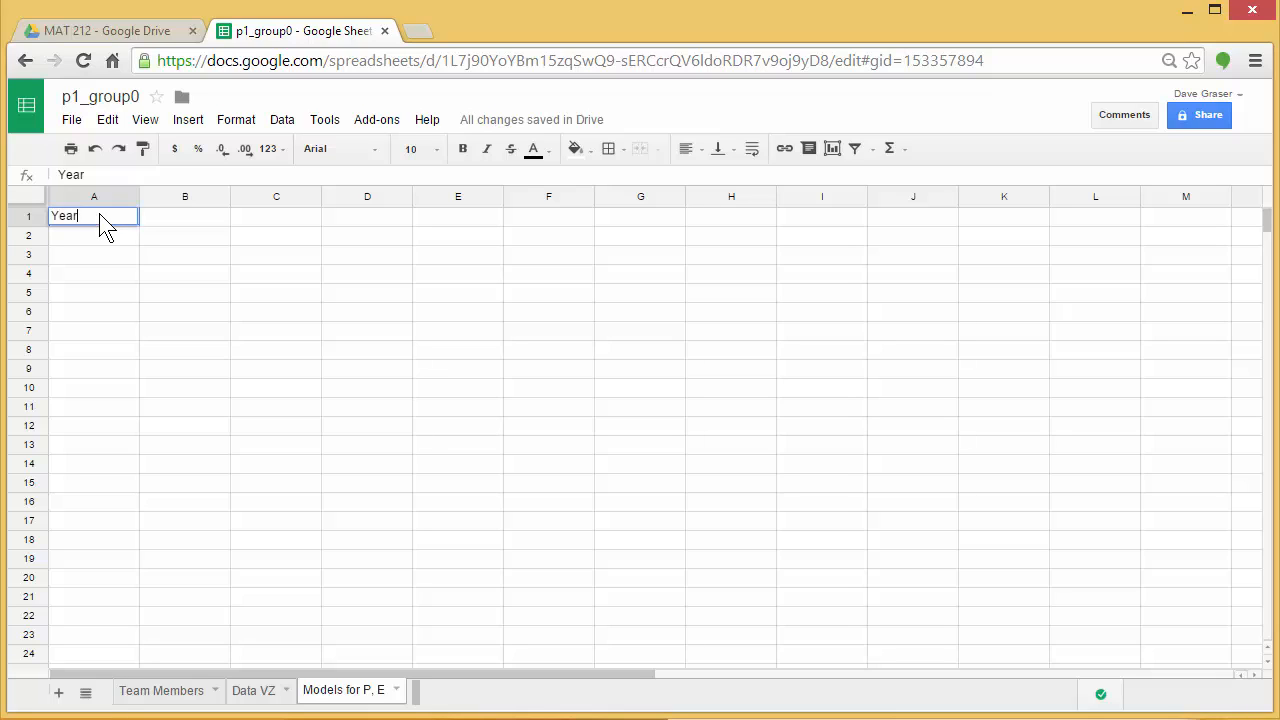
text(s since 1/1/)
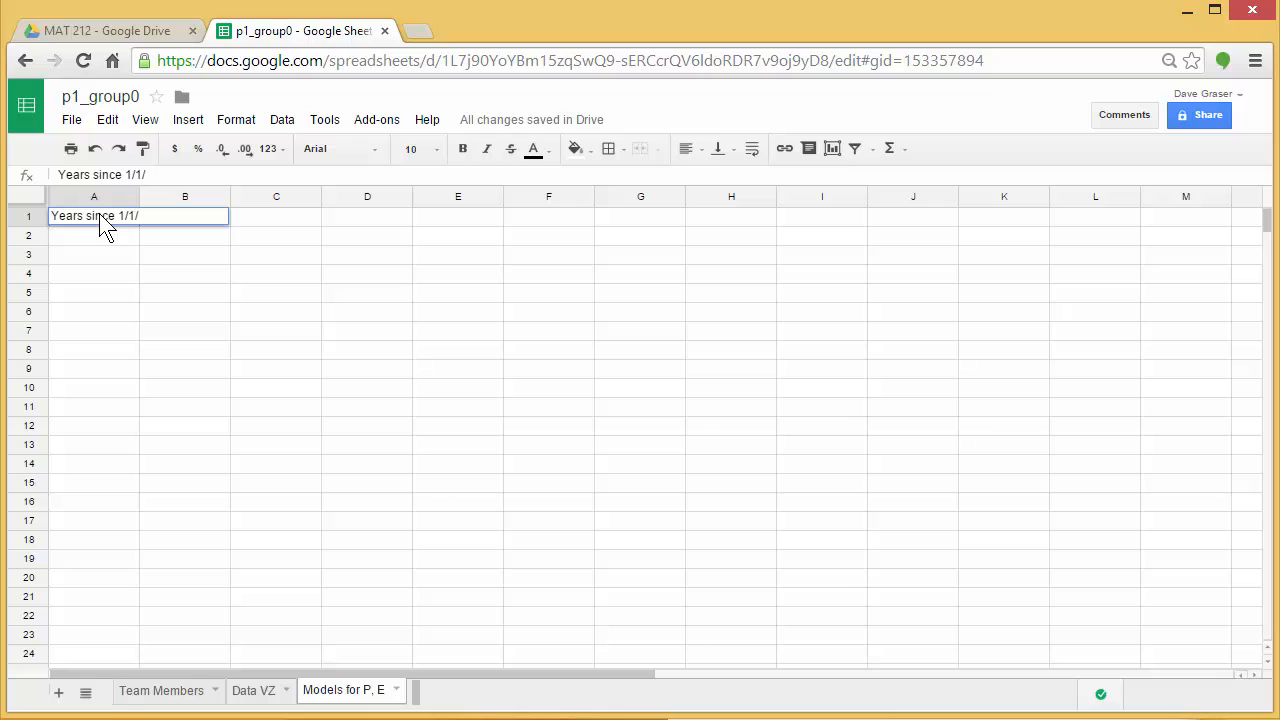
text(13)
key(Return)
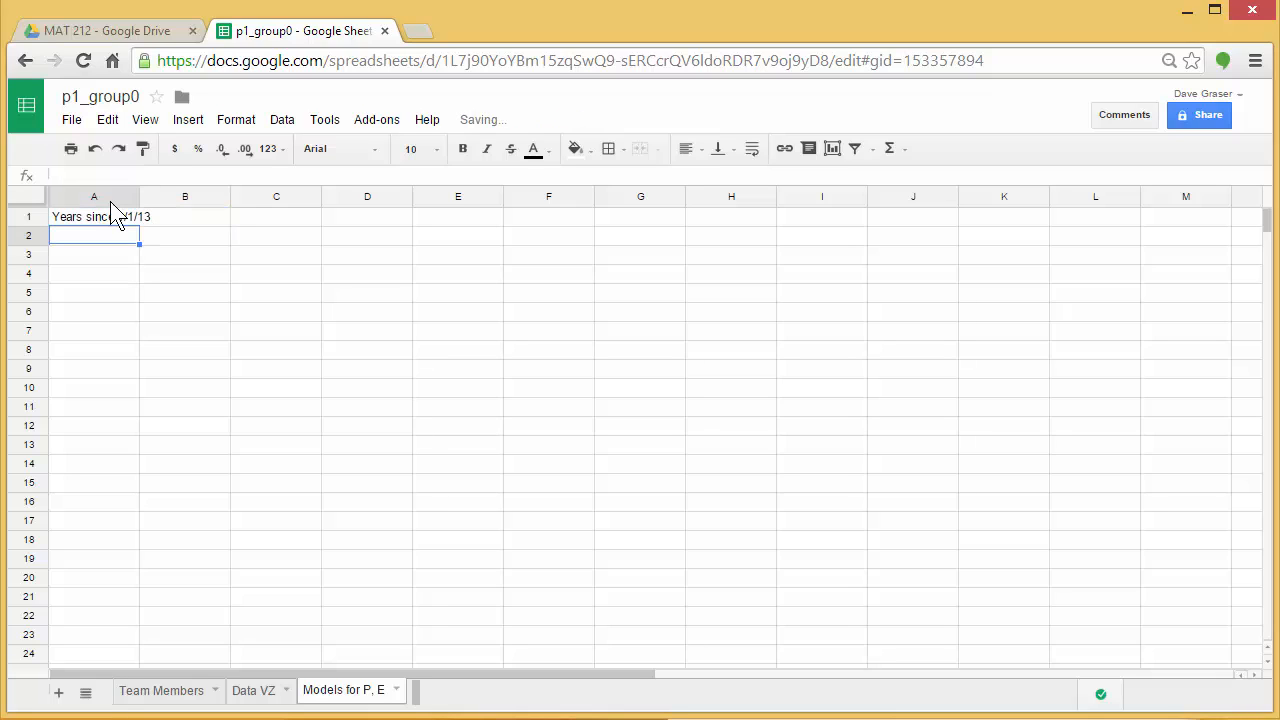
click(127, 222)
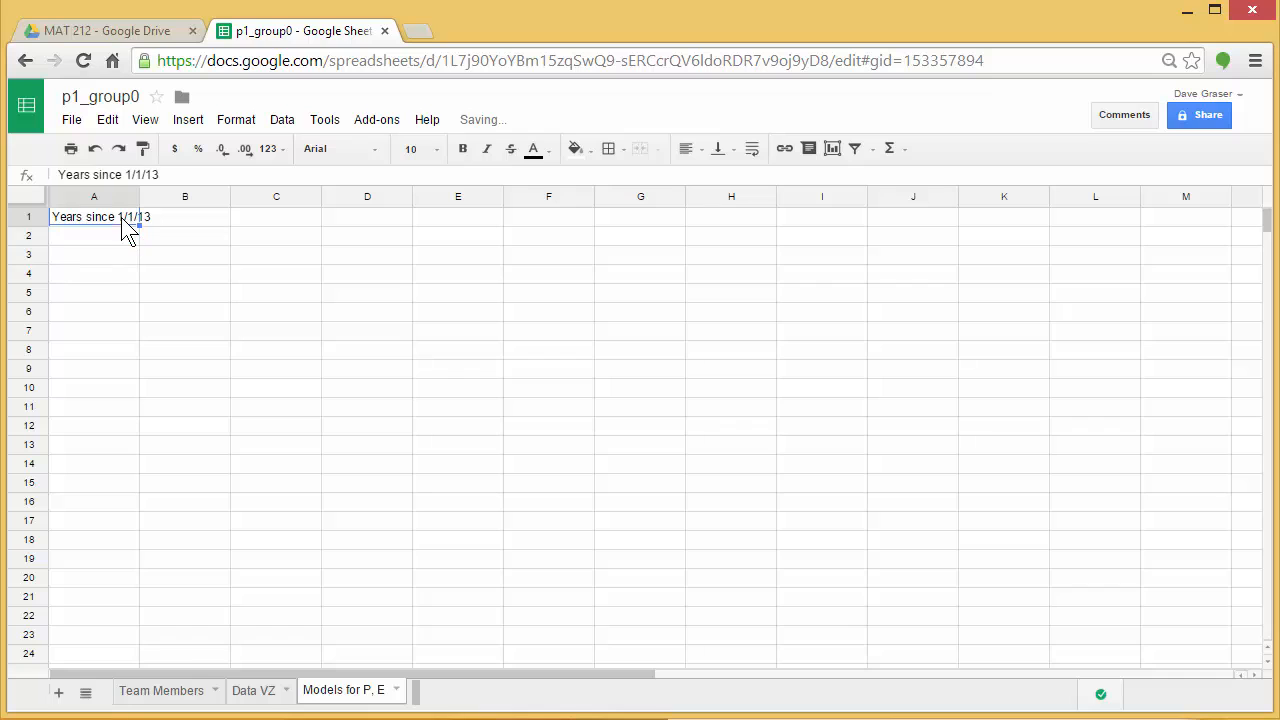
click(252, 128)
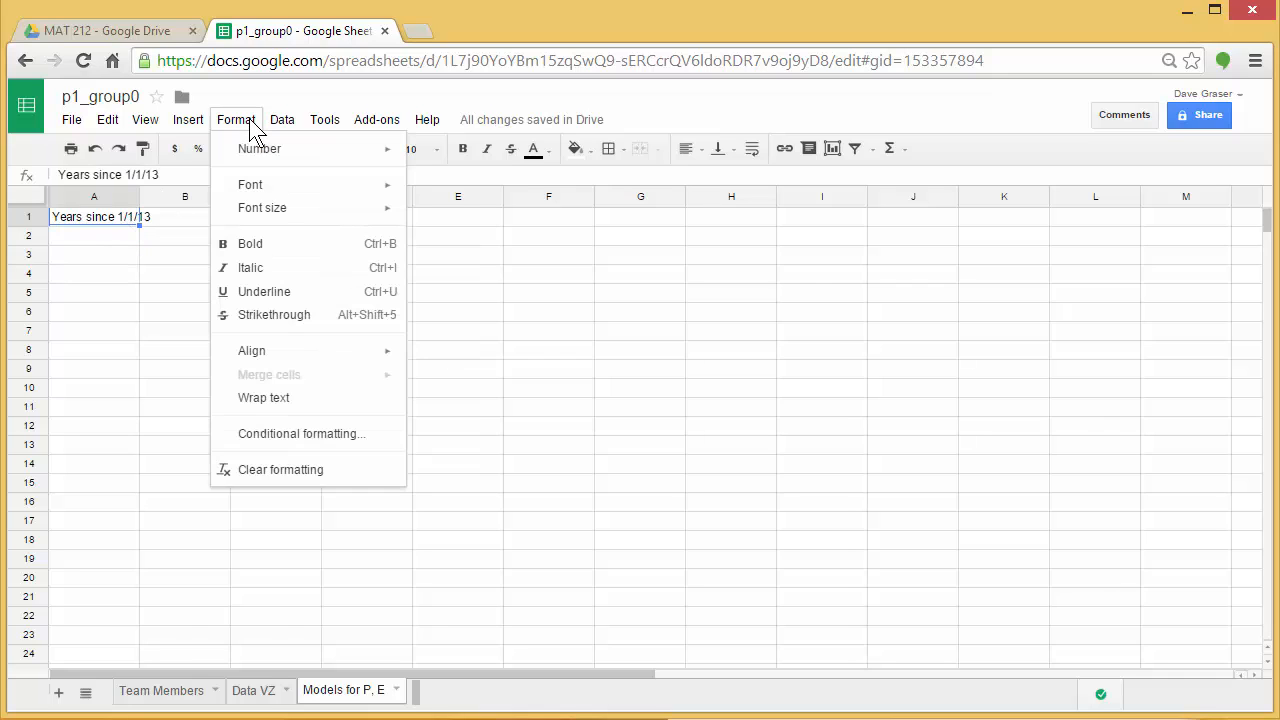
click(265, 399)
- Enter the header "Price at the End of the Quarter" in cell B1 and wrap its text
click(180, 225)
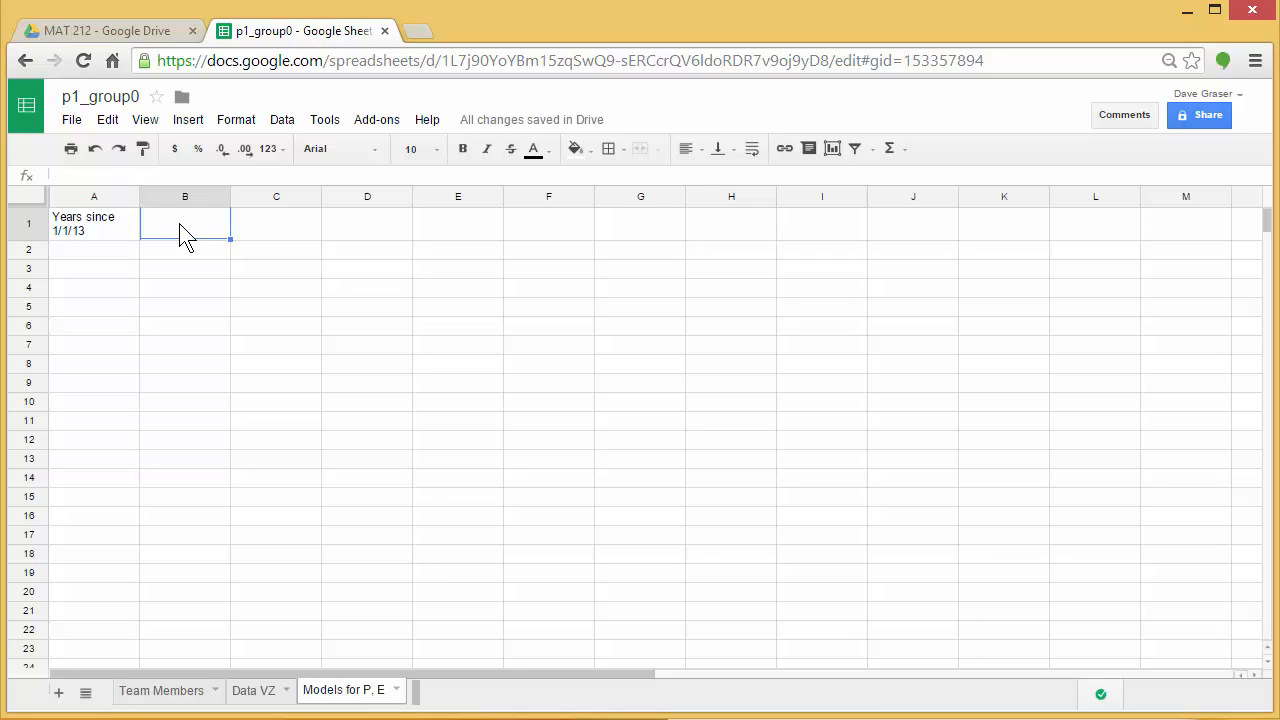
text(Price at)
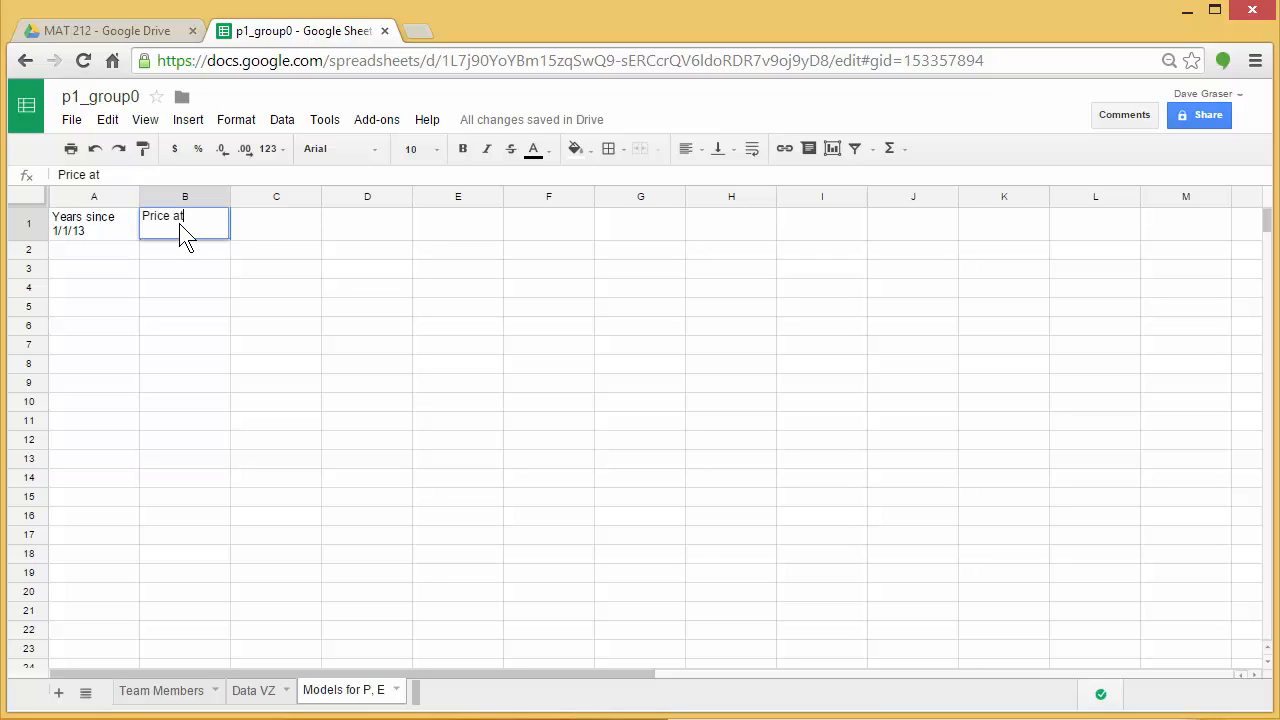
text( the End )
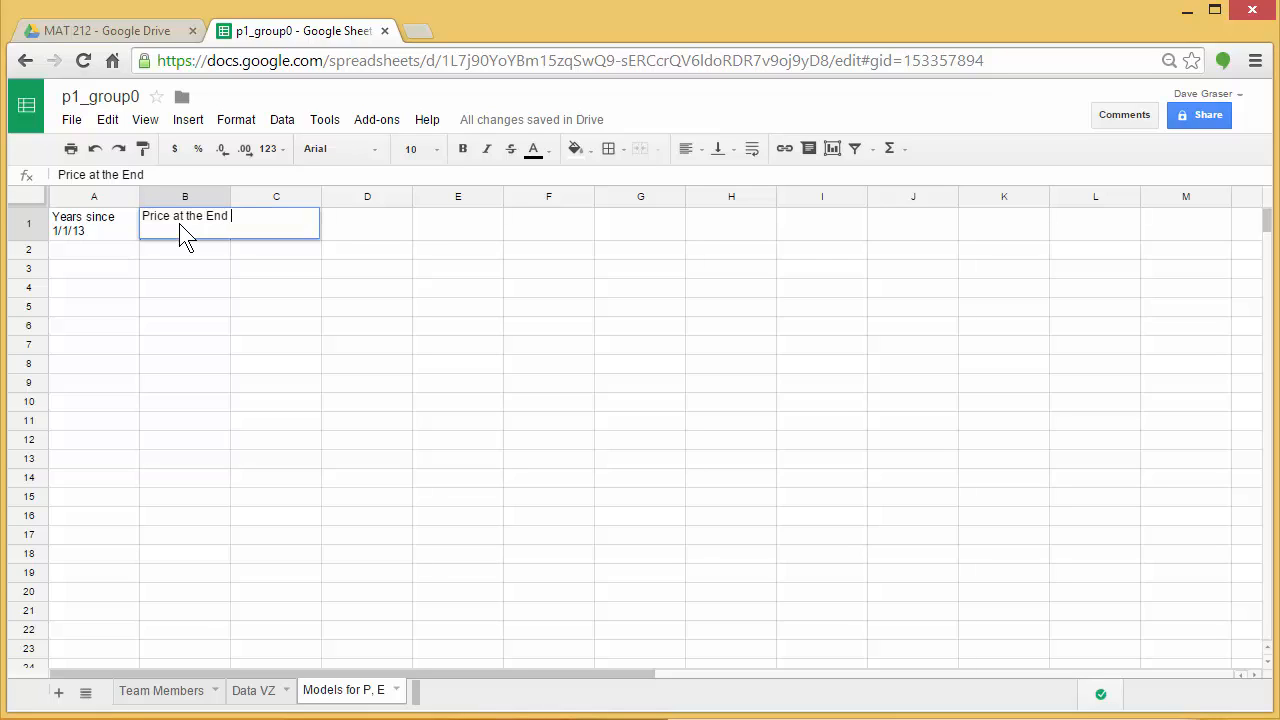
text(of the Quarter)
key(Return)
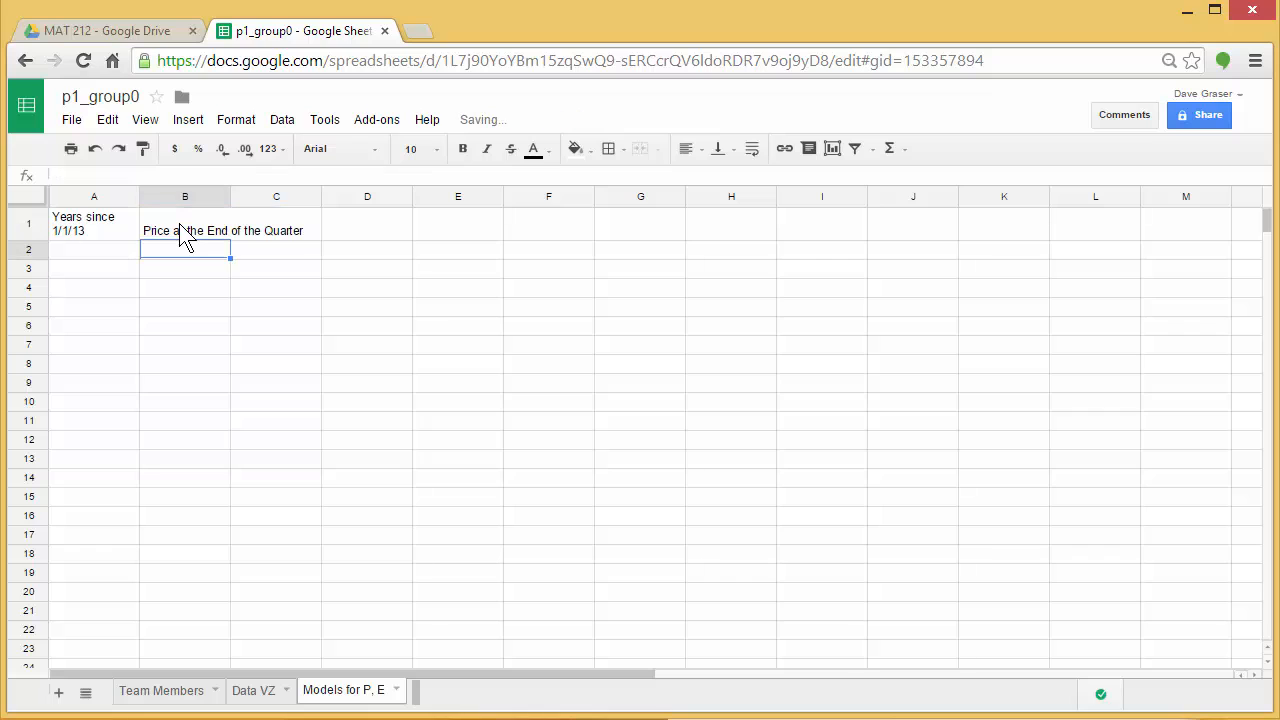
click(182, 228)
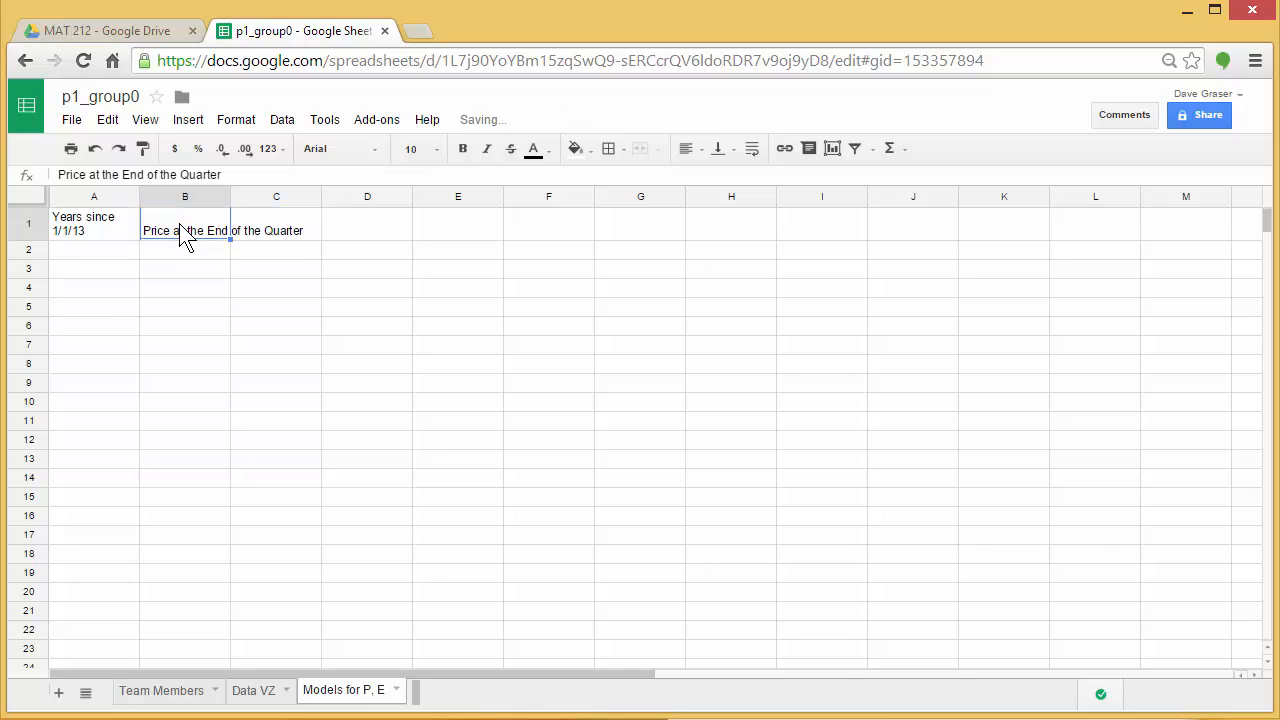
click(236, 123)
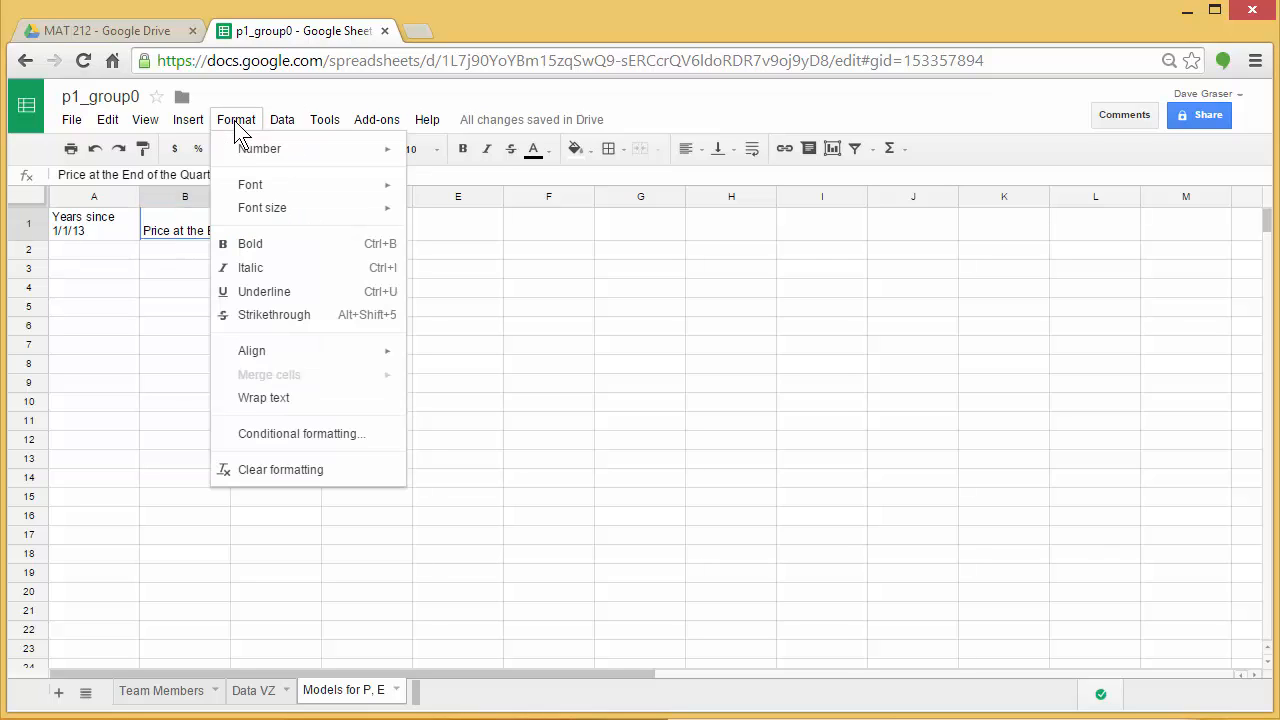
click(275, 398)
- Enter the header "Est of Price" in cell C1
click(268, 226)
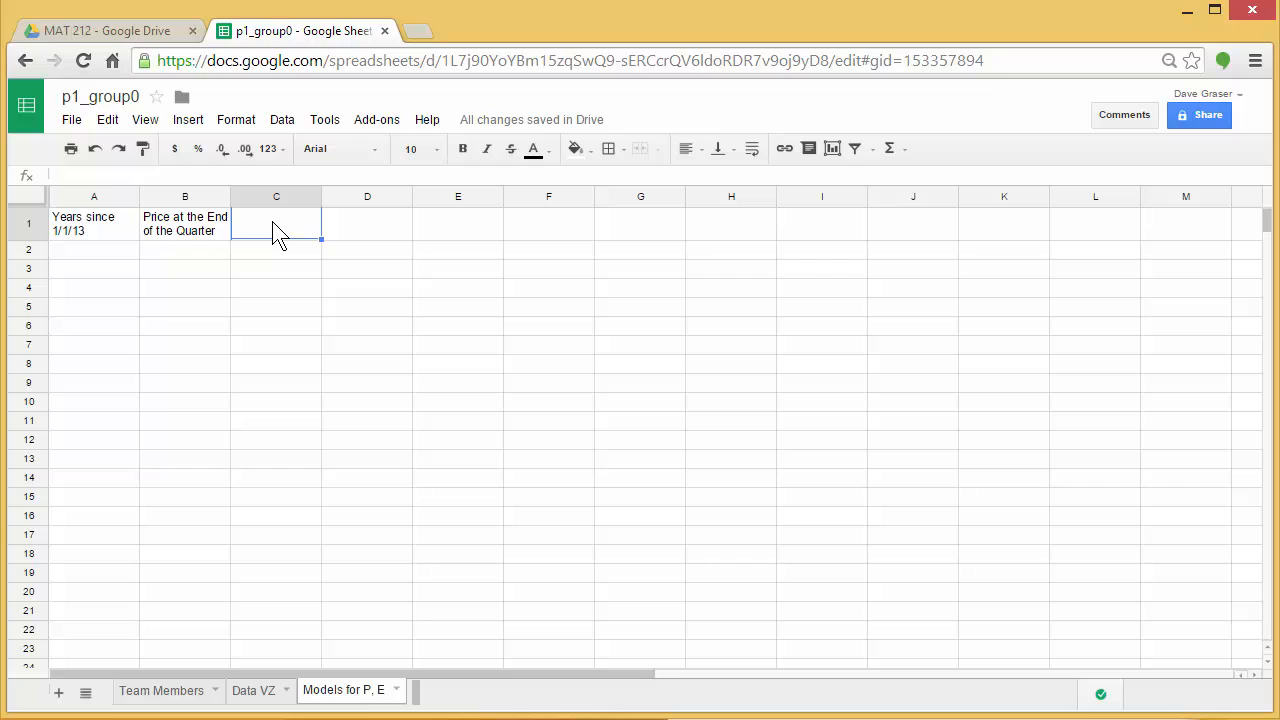
text(Est of Price)
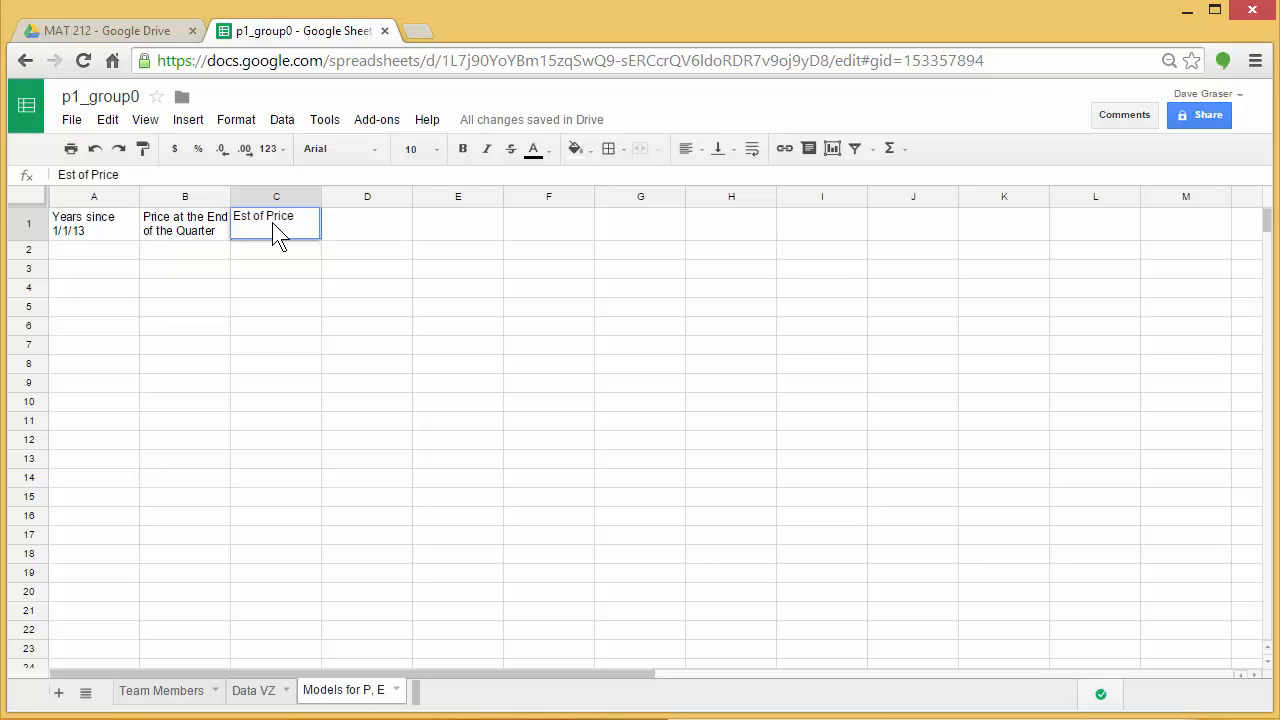
key(Return)
- Enter the header "Trailing 4 Quarters of Earnings" in cell D1 and wrap its text
click(368, 230)
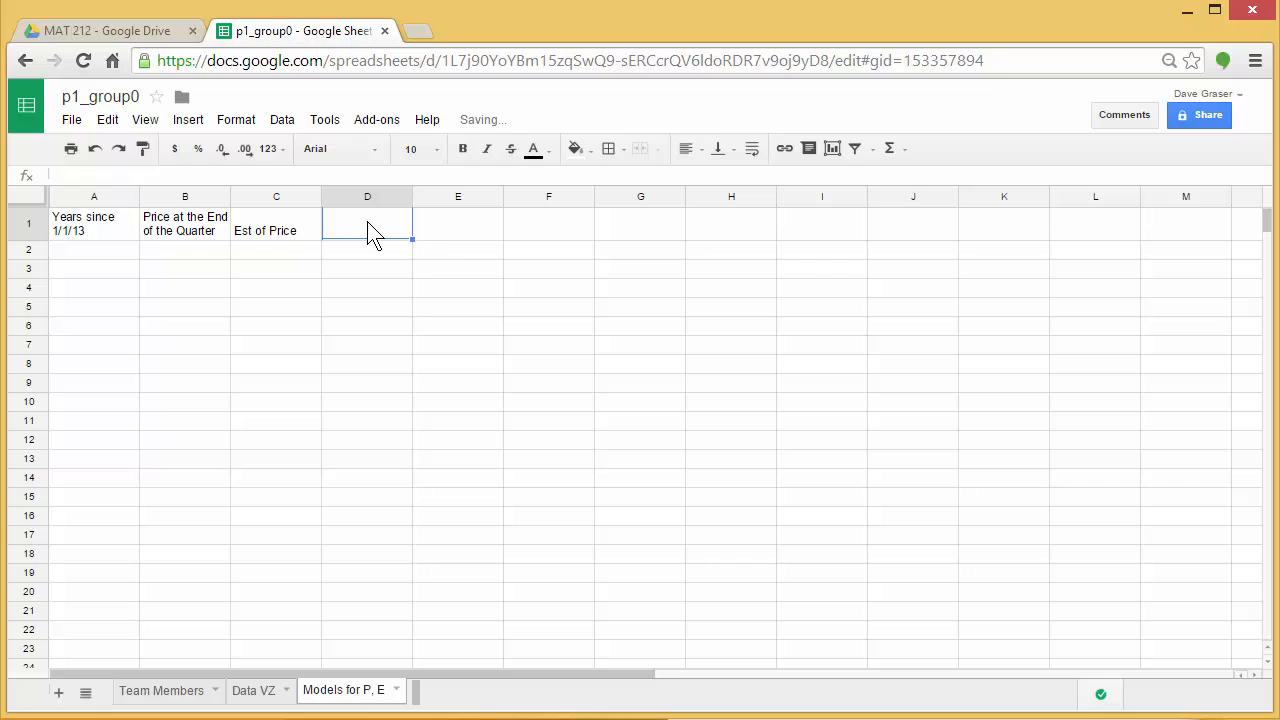
text(T)
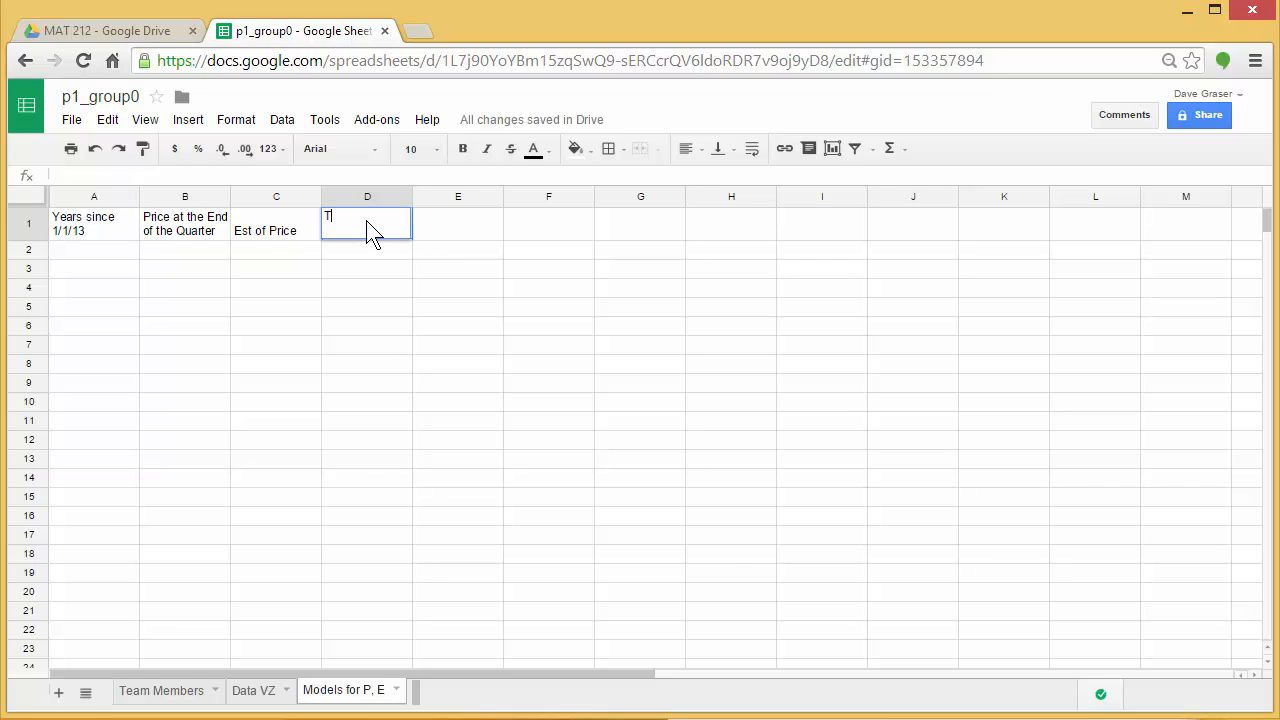
text(railing 4 Quarte)
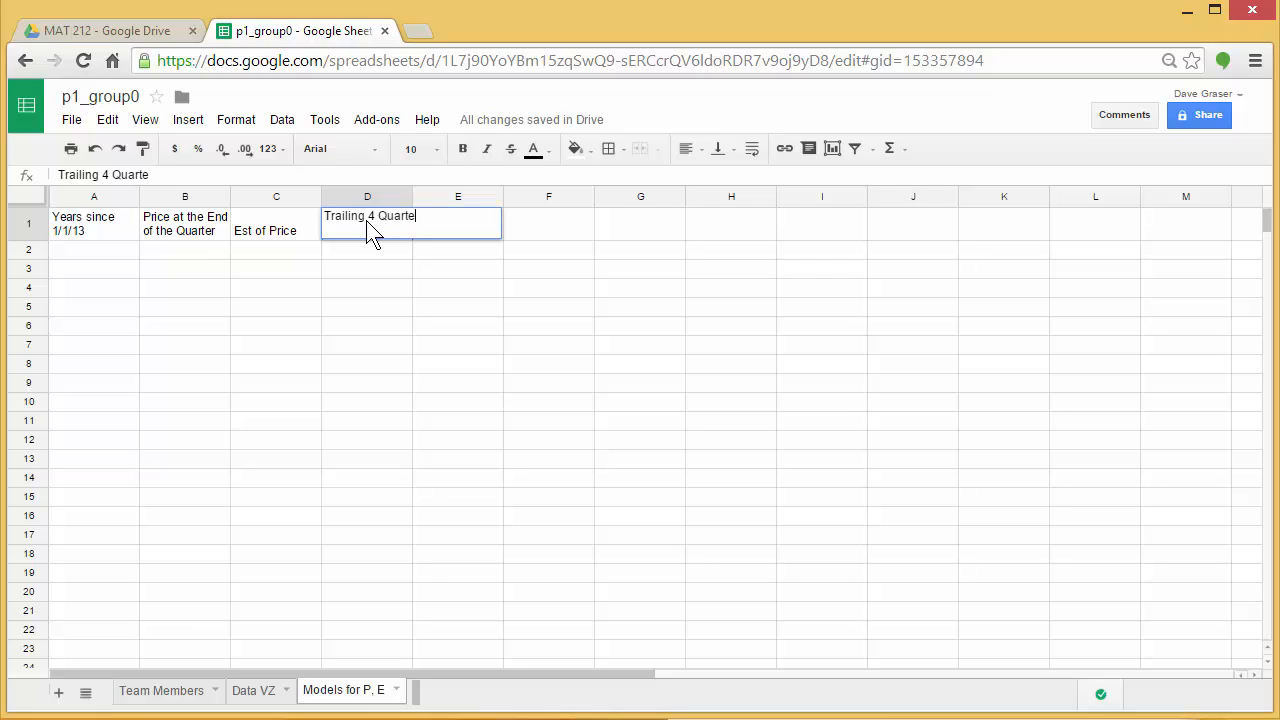
text(rs of Earnings)
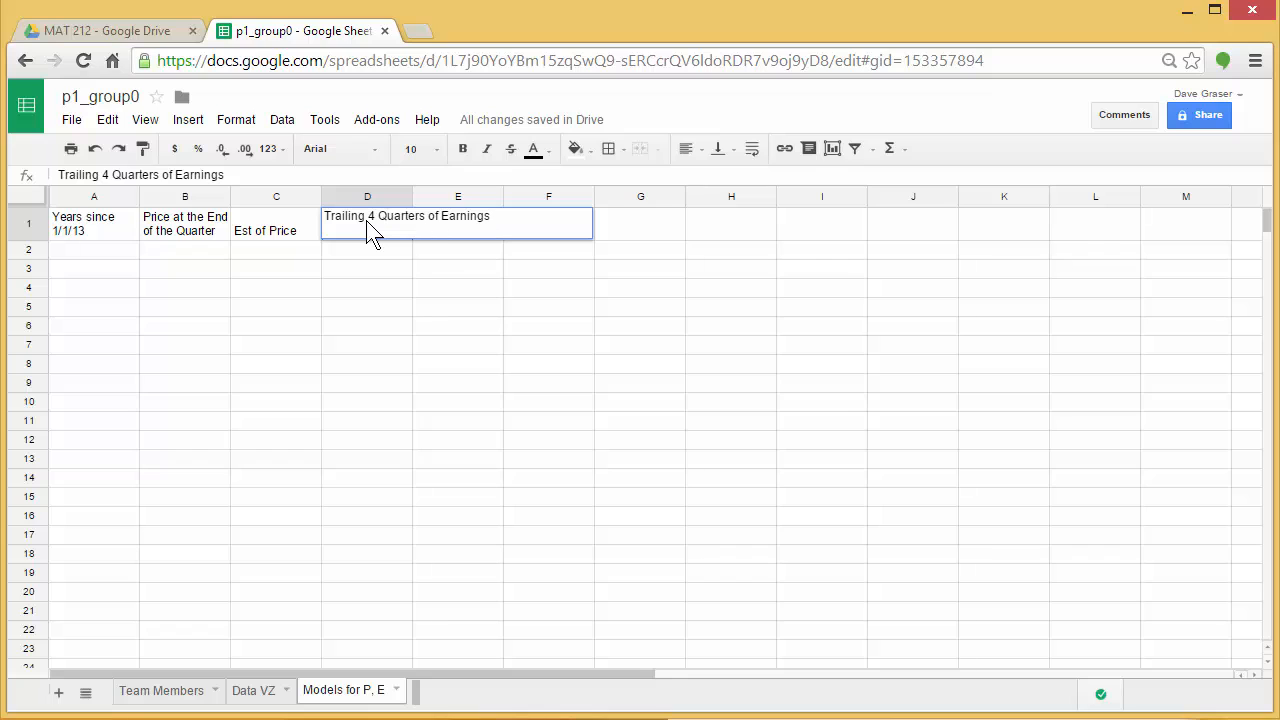
key(Return)
click(368, 232)
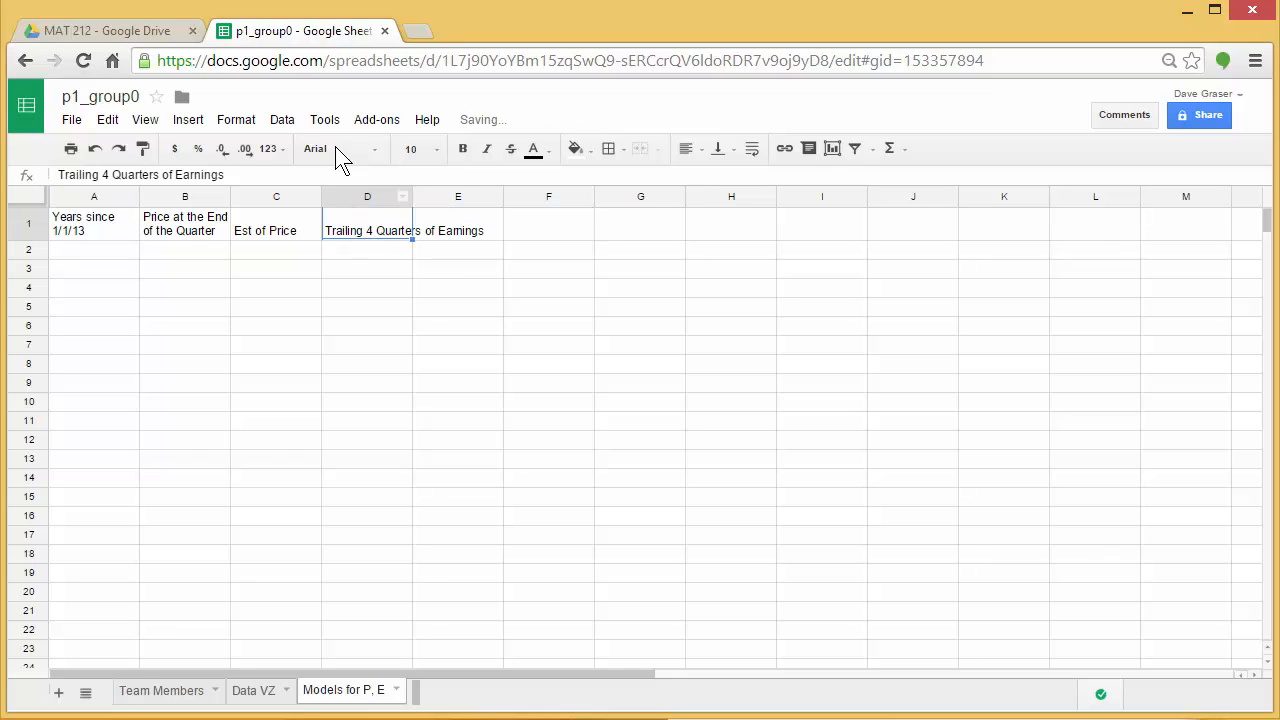
click(240, 122)
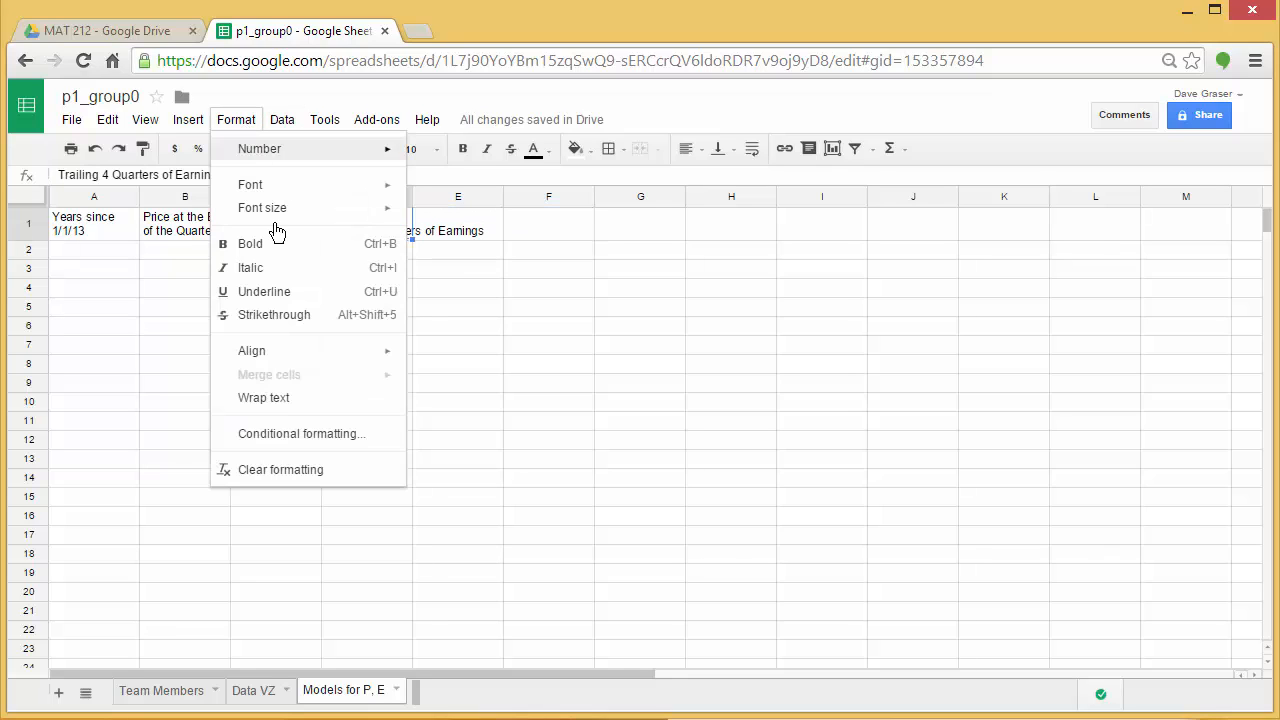
click(279, 400)
- Enter the header "Est of Trailing Earnings" in cell E1 and wrap its text
click(452, 244)
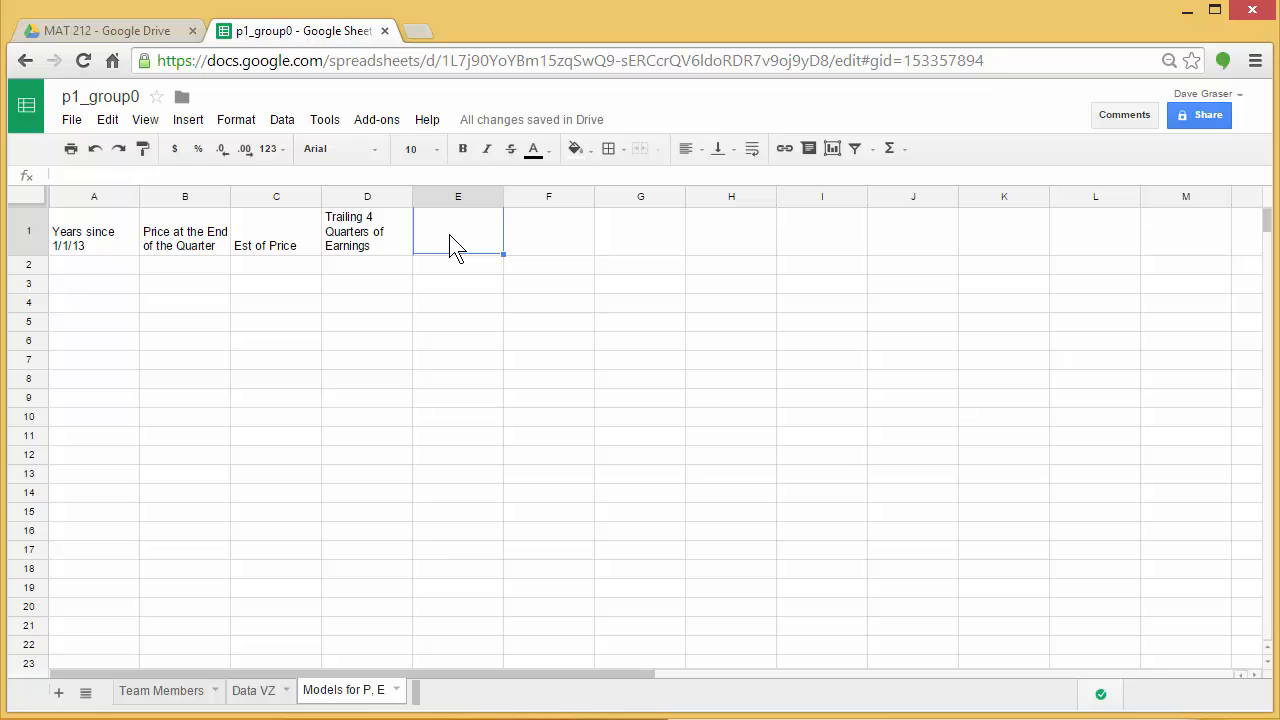
text(Est)
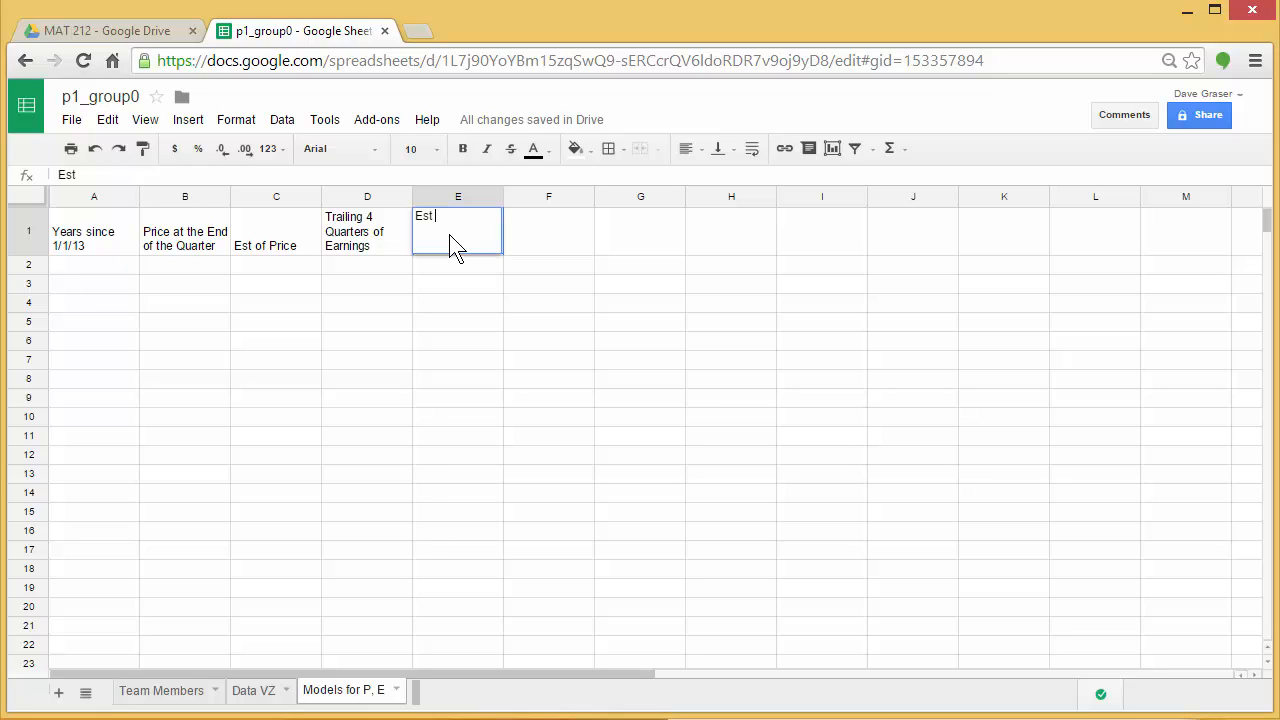
text( of Trailing Earning)
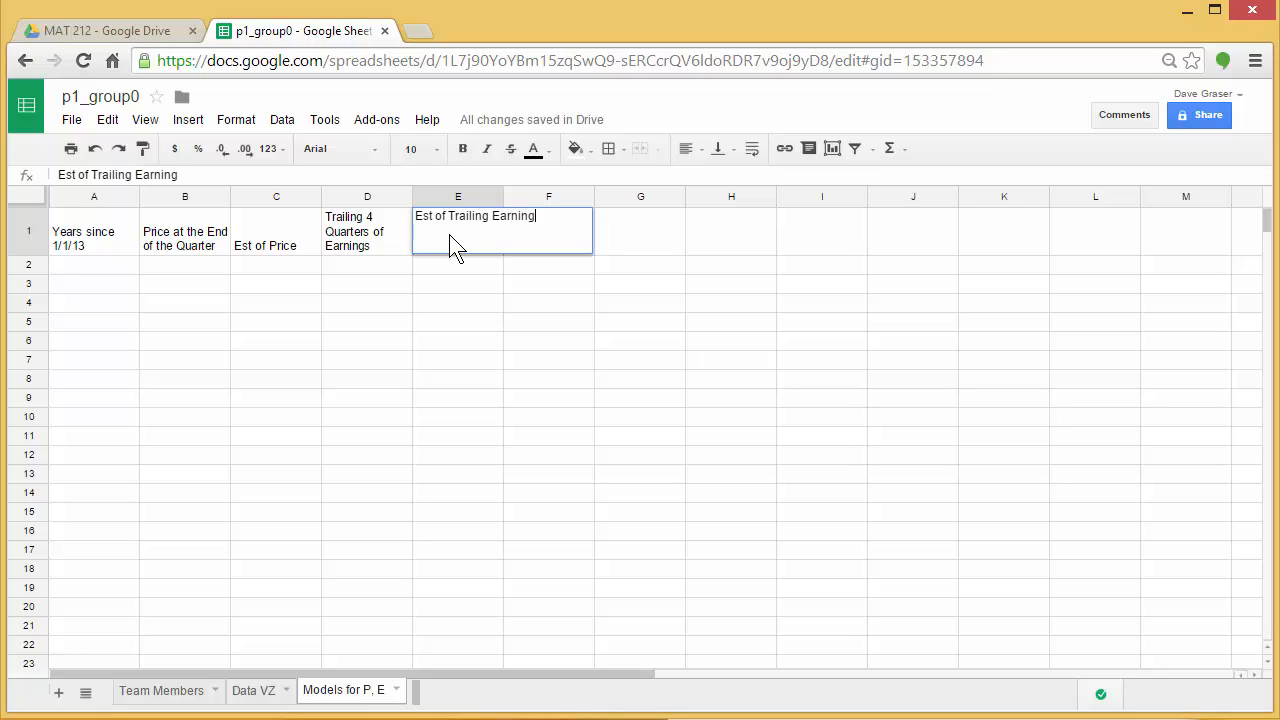
text(s)
key(Return)
click(452, 236)
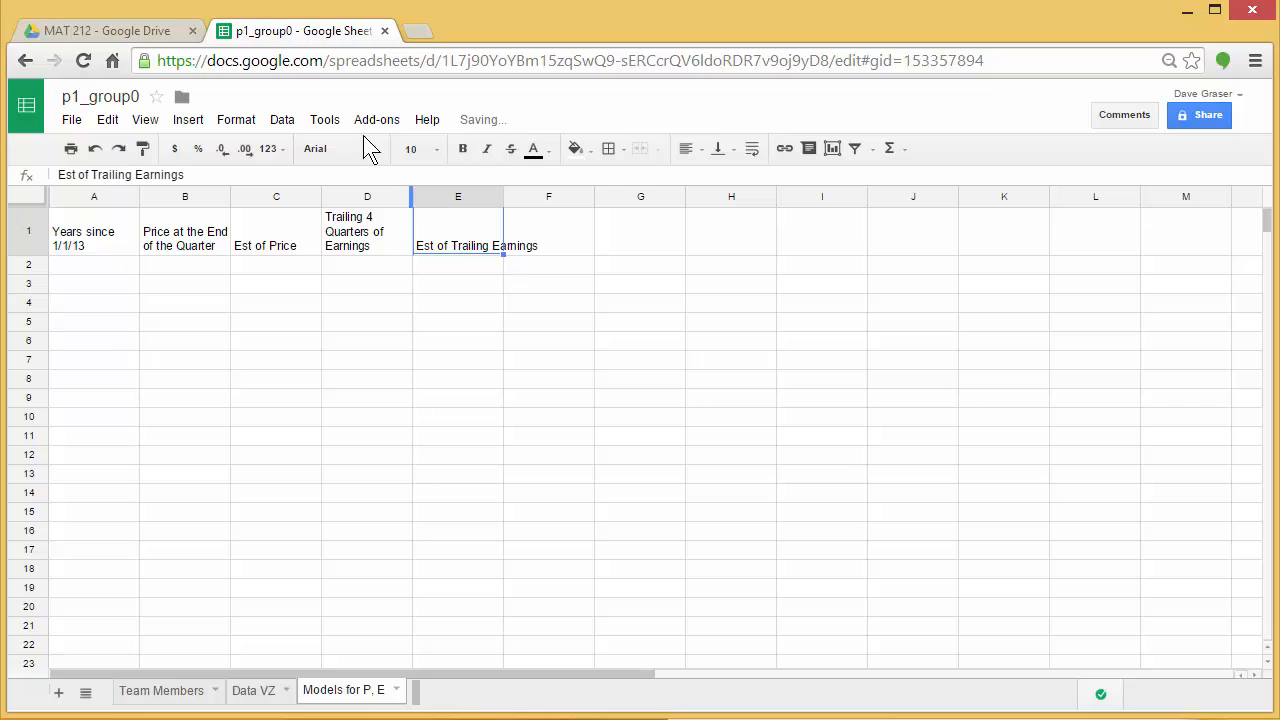
click(250, 123)
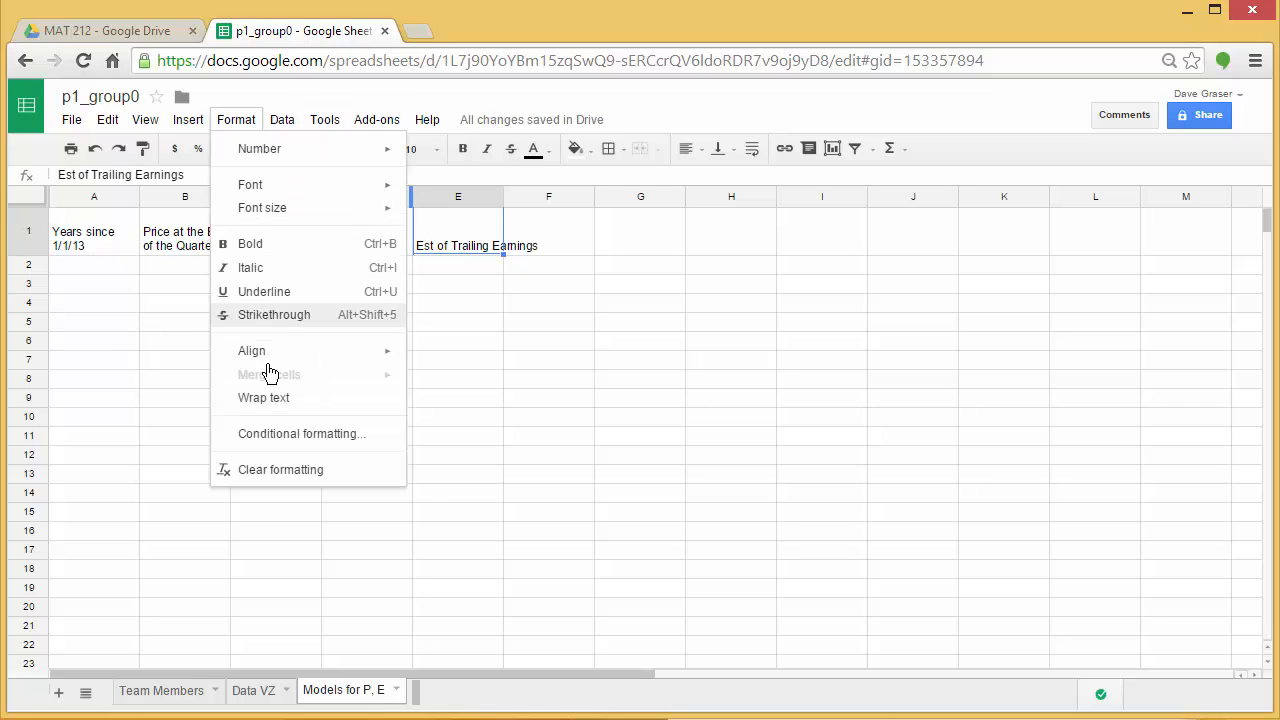
click(268, 400)
click(557, 272)
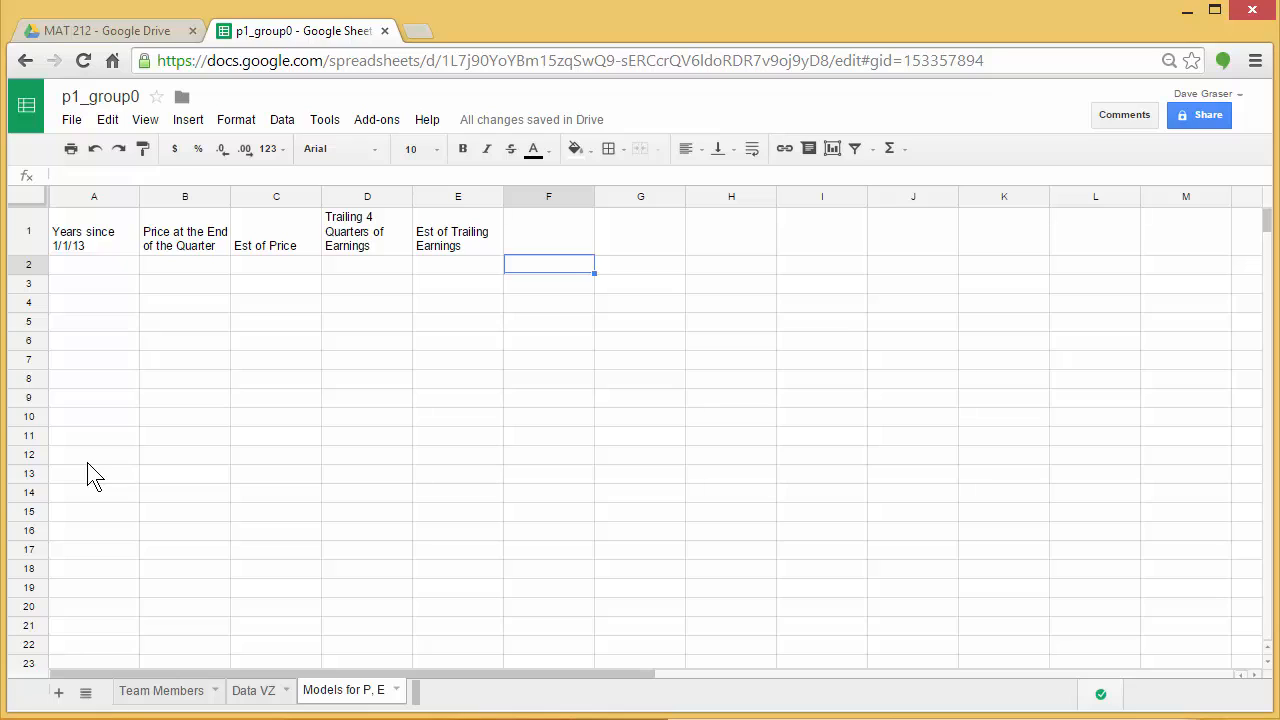
- Enter the year values 0 in cell A2 and .25 in cell A3
click(106, 270)
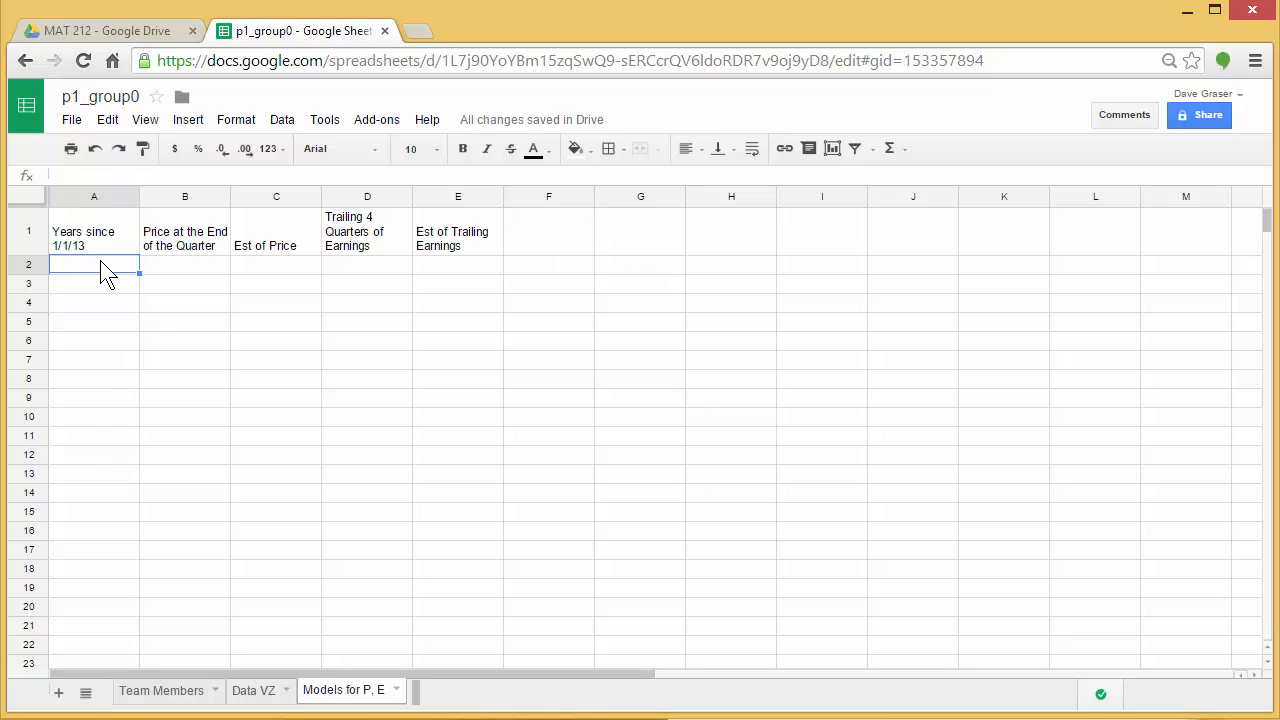
text(0)
key(Return)
text(.25)
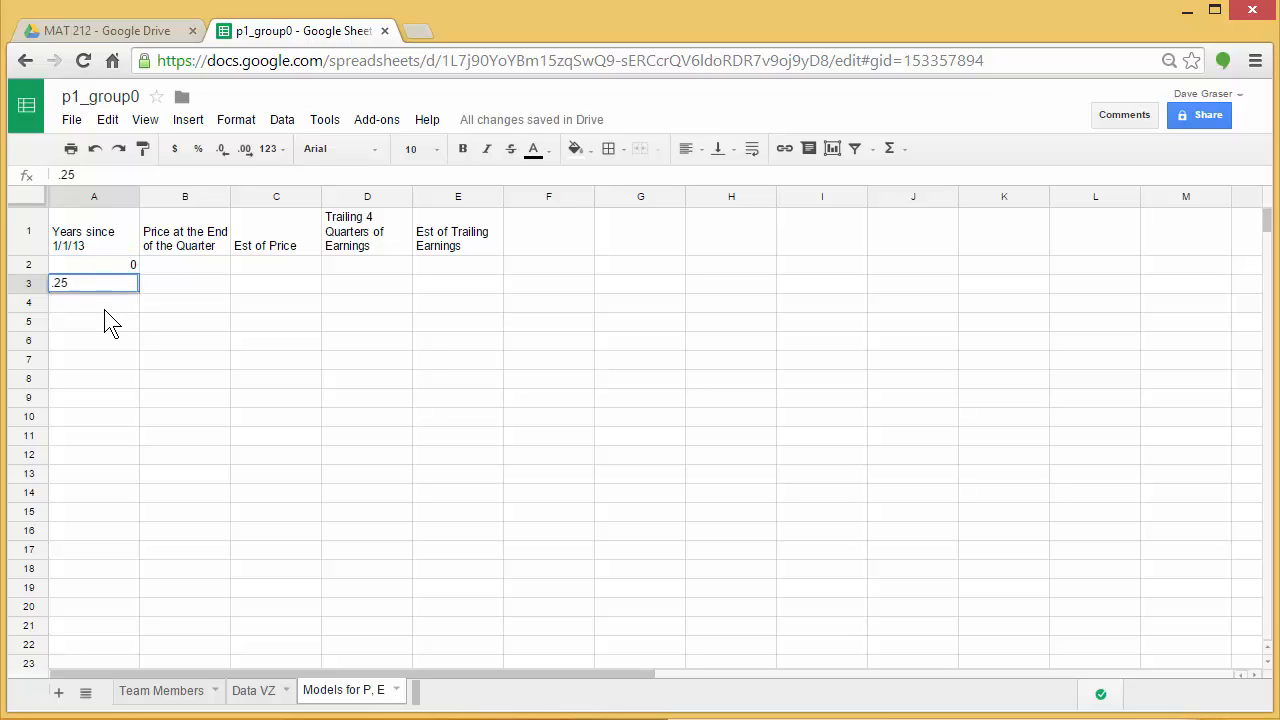
key(Return)
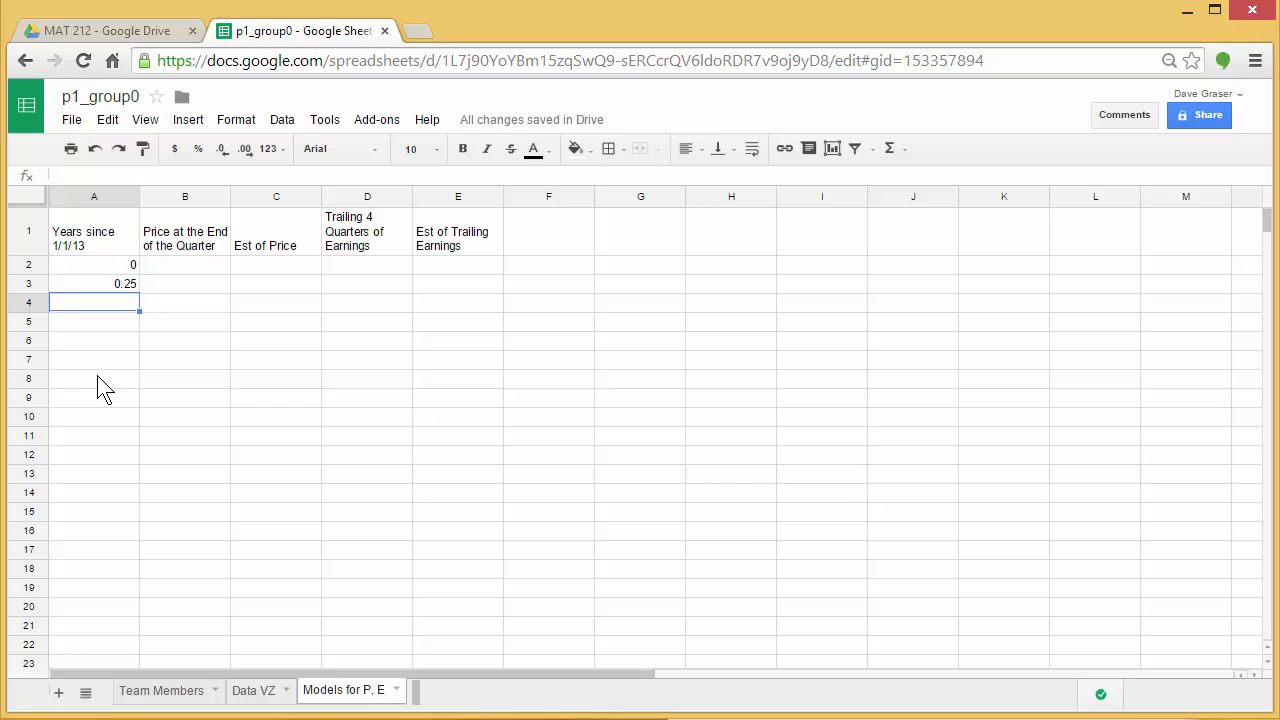
- Extend the year series from cells A2:A3 down to A10 in steps of 0.25, ending at 2
click(112, 266)
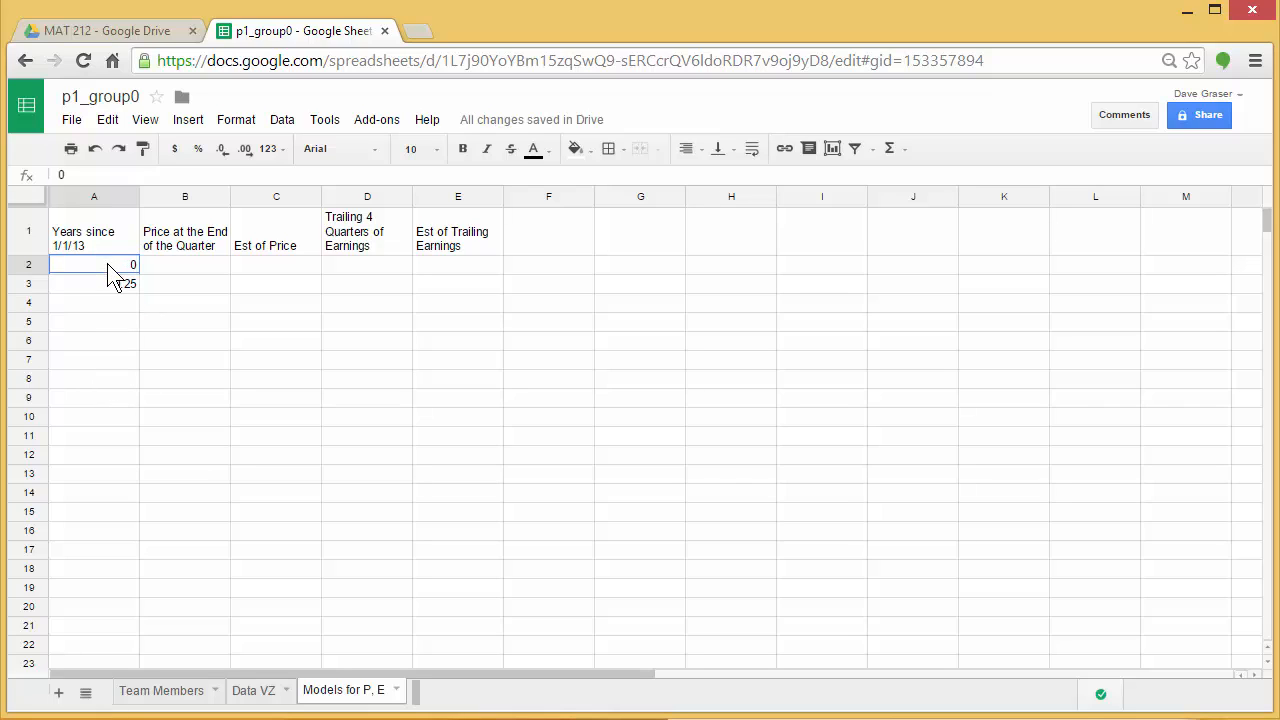
drag(107, 263, 114, 286)
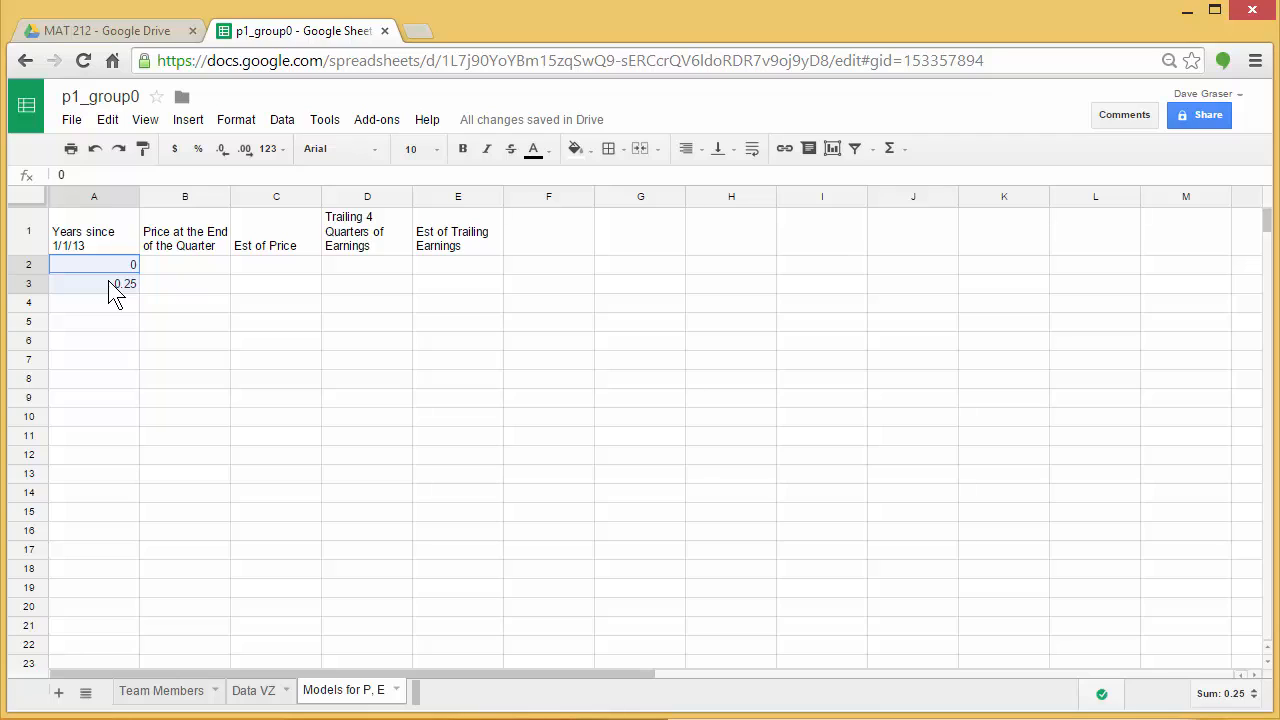
drag(109, 281, 139, 413)
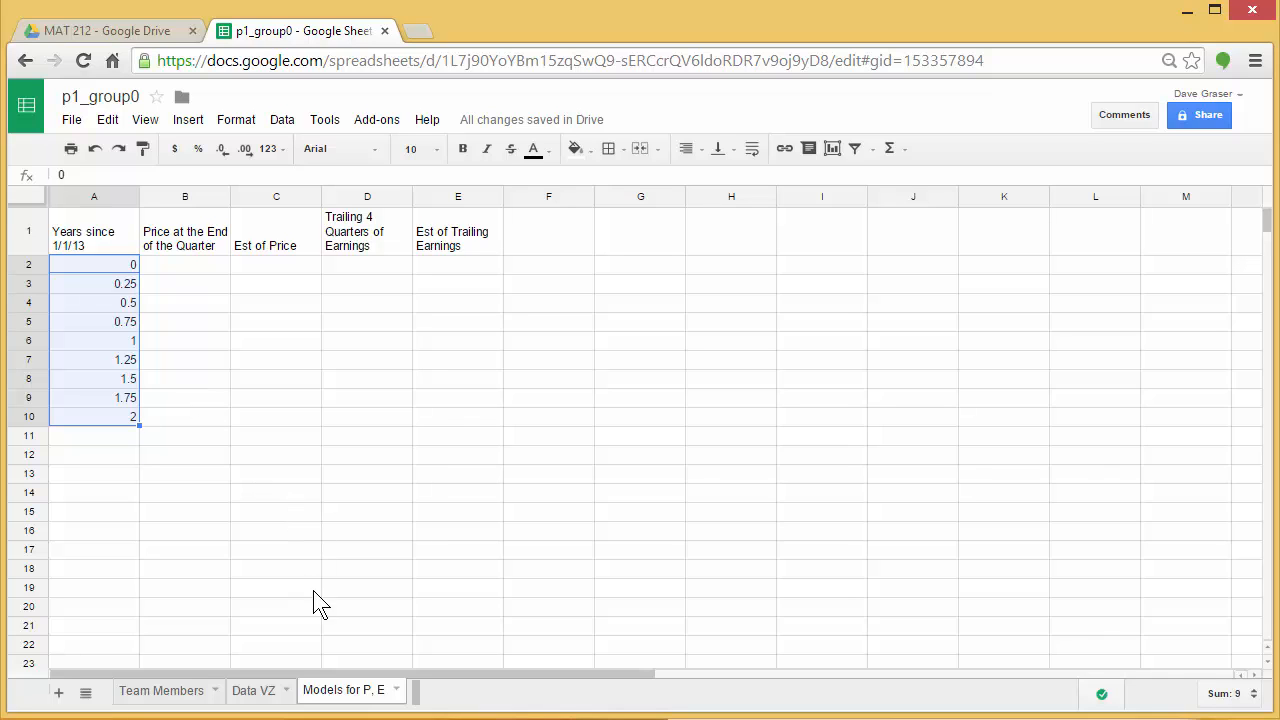
- Copy the quarter-end prices in C11:C14 of the Data VZ sheet into B6:B9 of the Models for P, E sheet
click(262, 692)
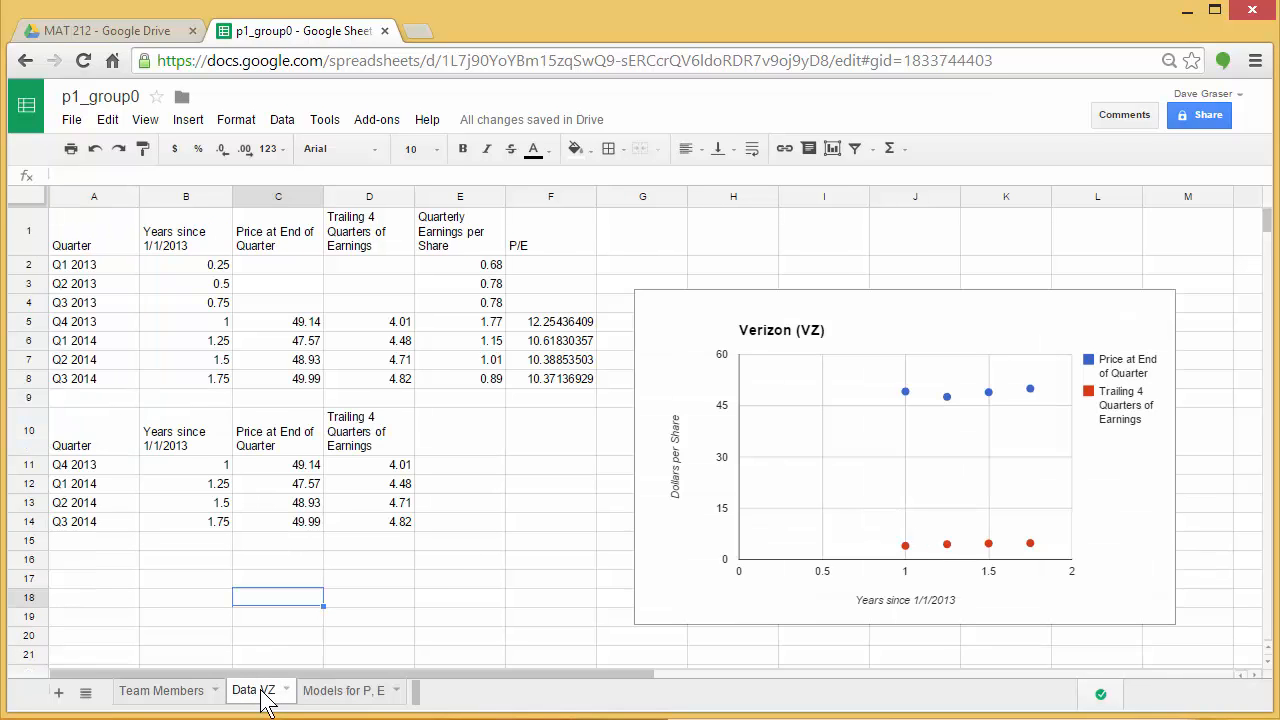
click(300, 468)
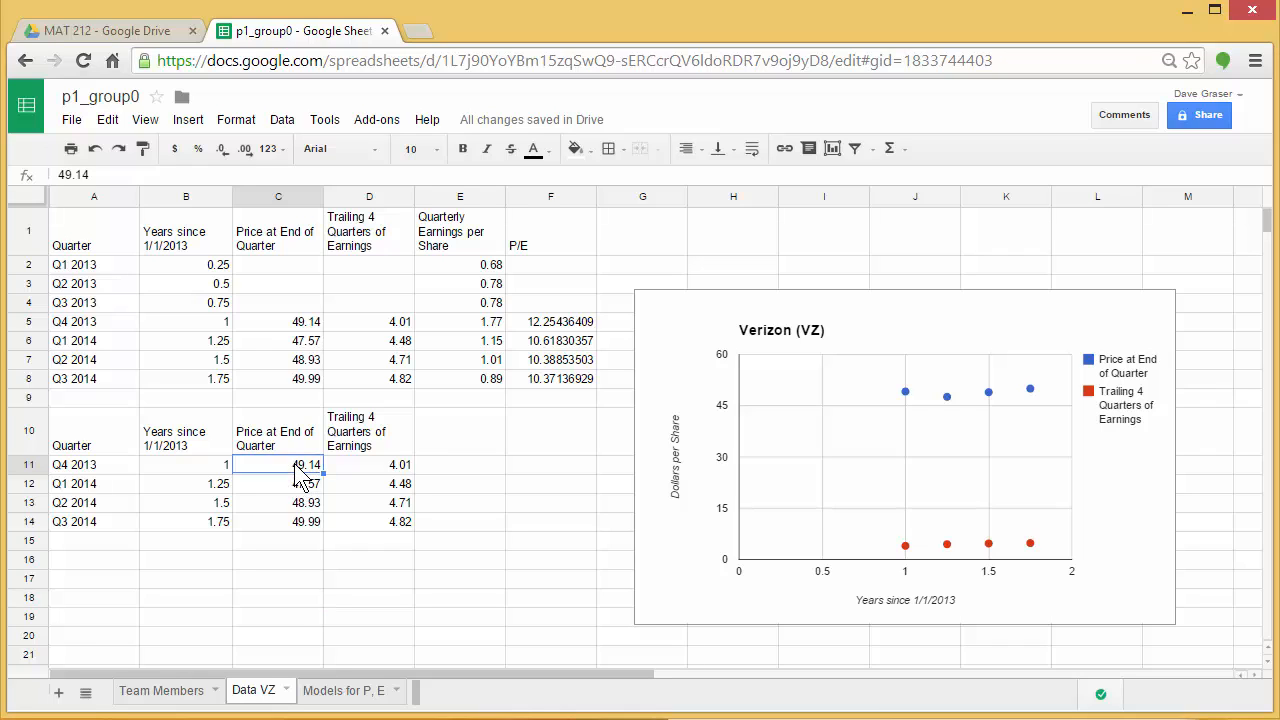
drag(295, 465, 295, 518)
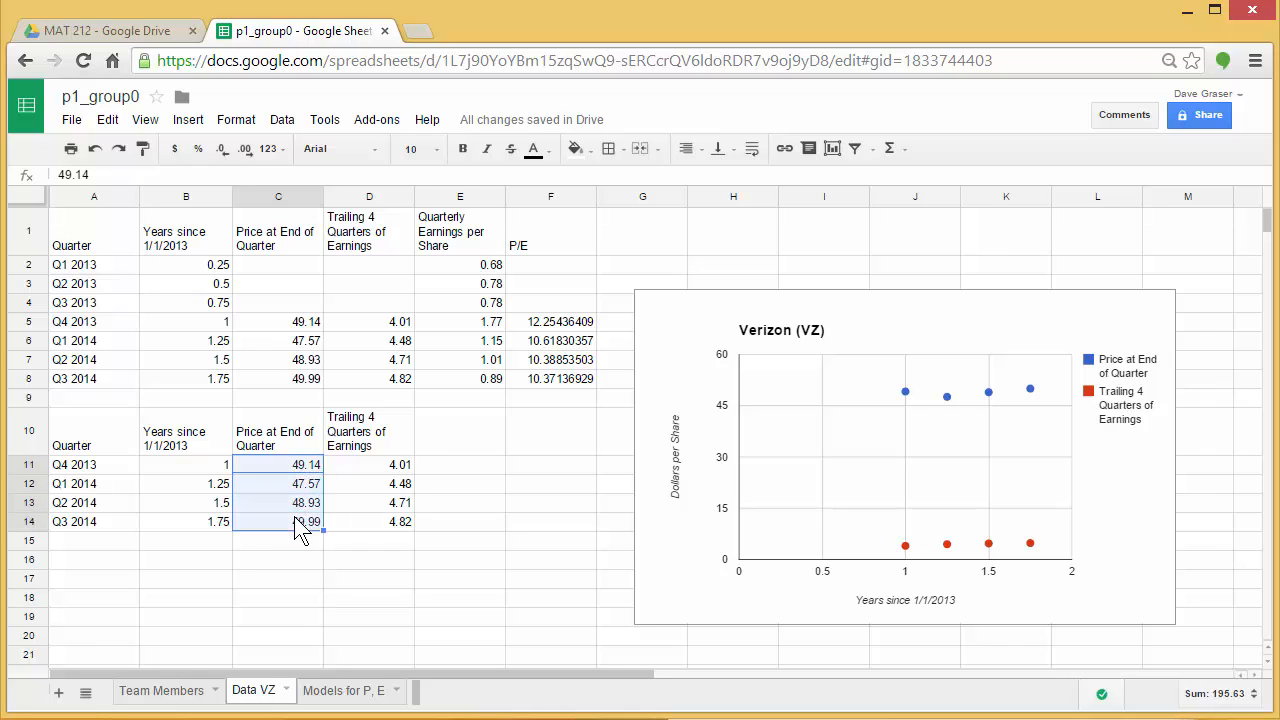
click(109, 121)
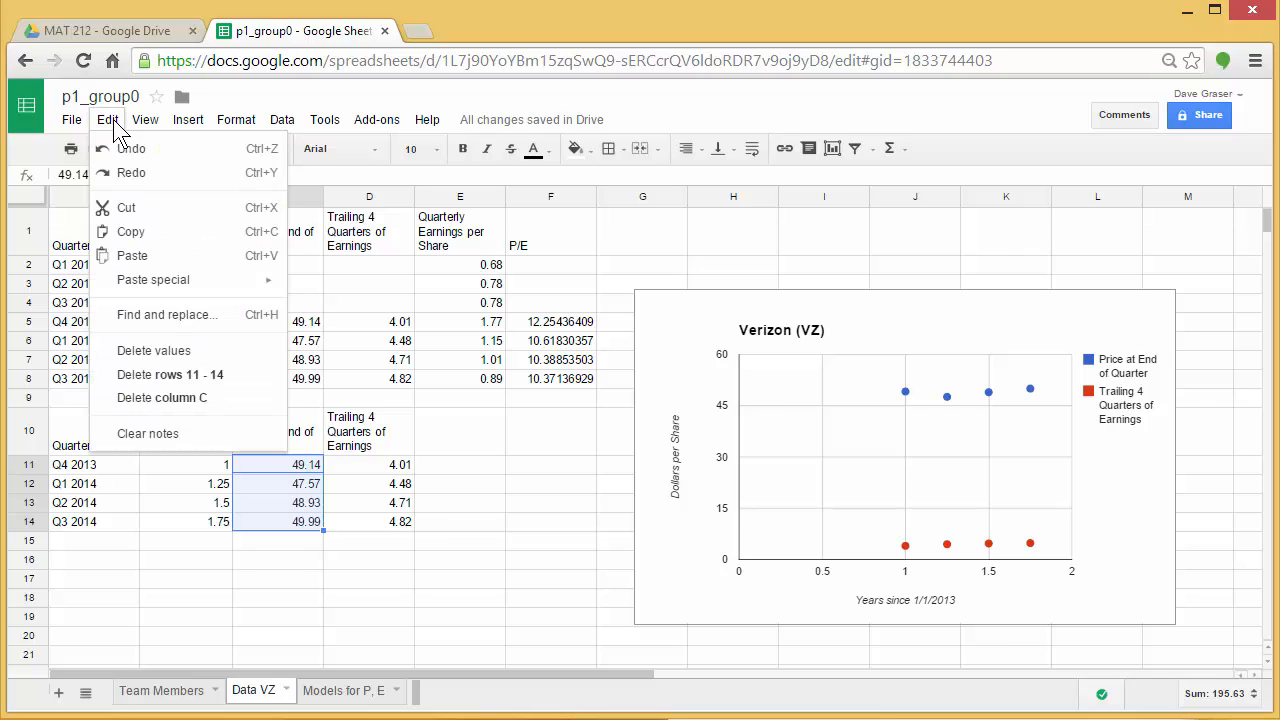
click(126, 233)
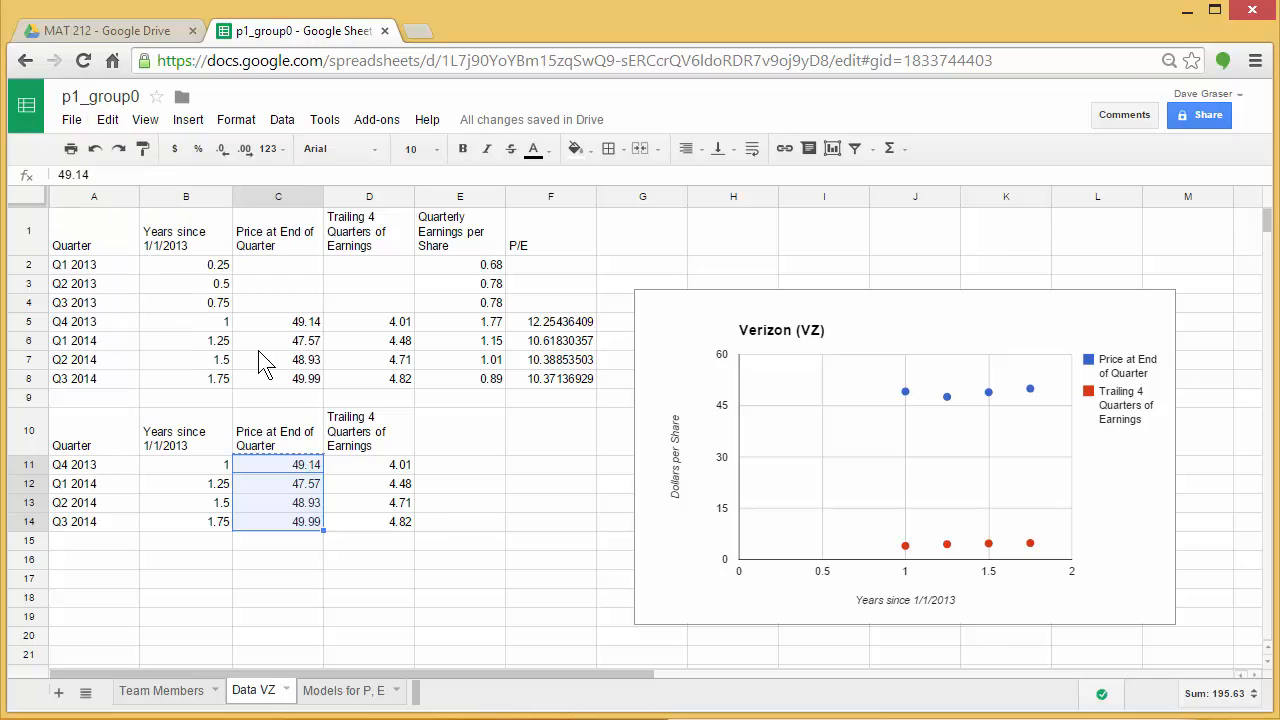
click(347, 691)
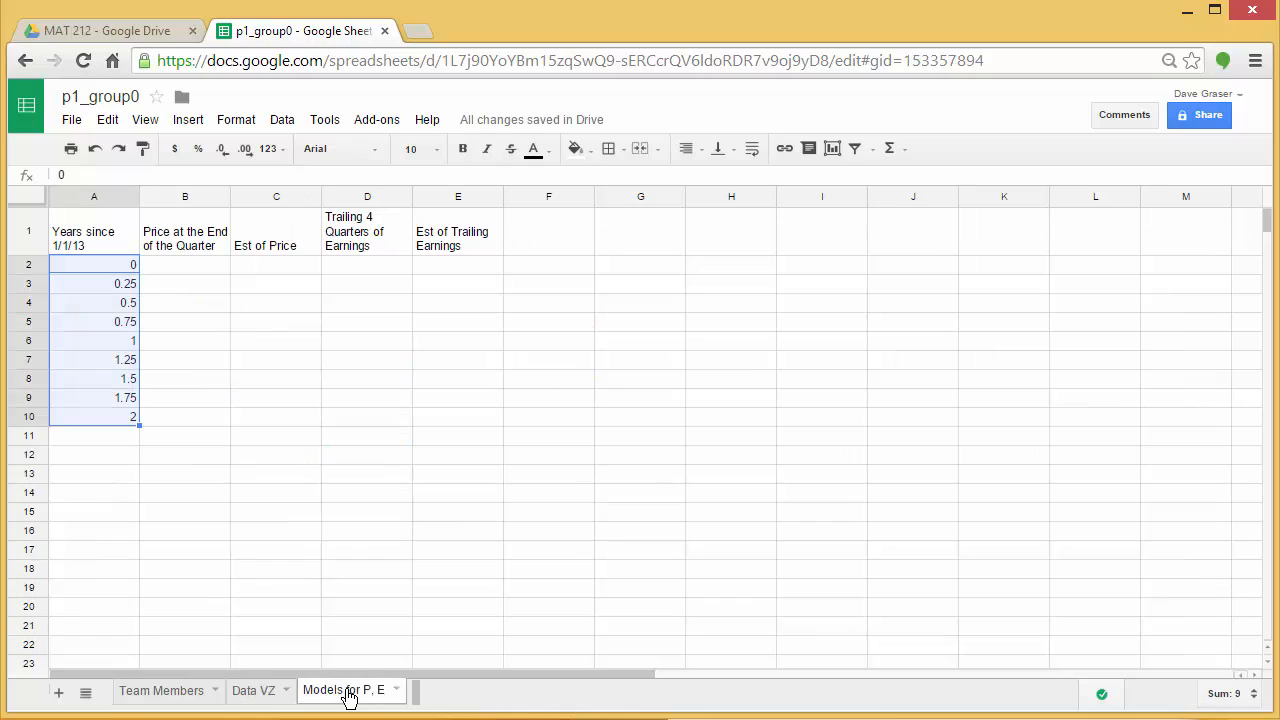
click(205, 345)
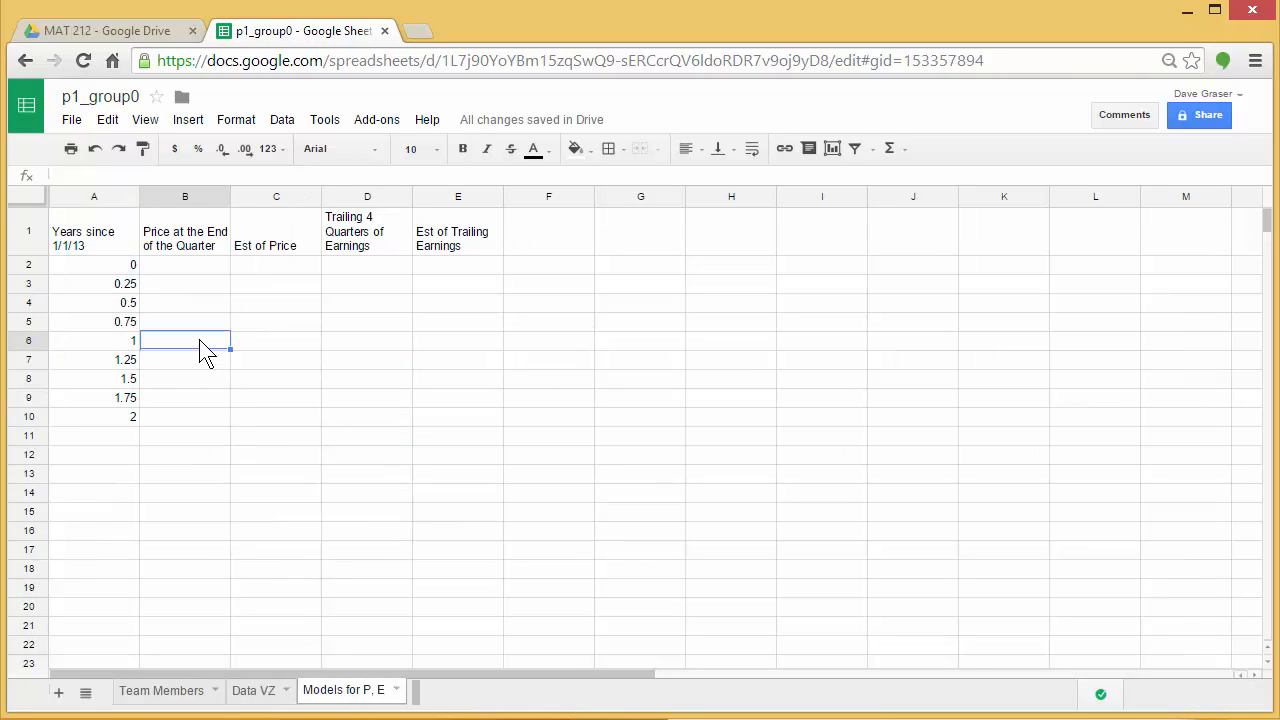
click(107, 119)
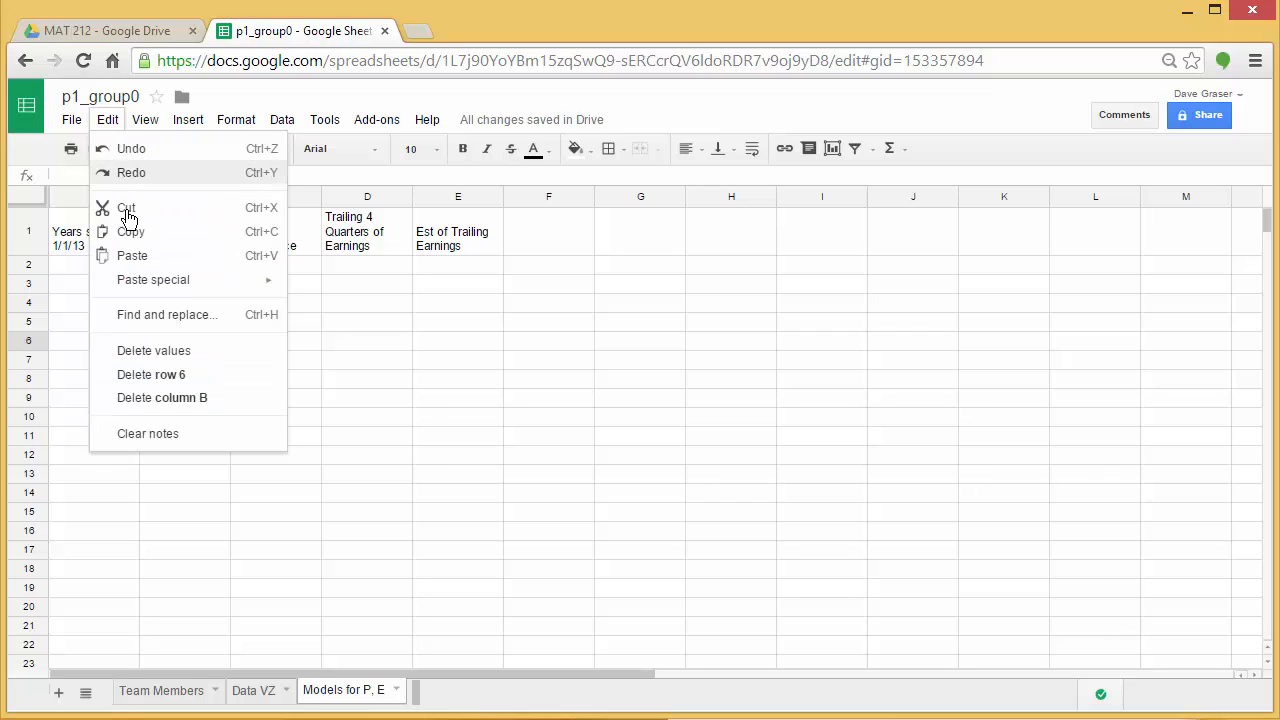
click(132, 257)
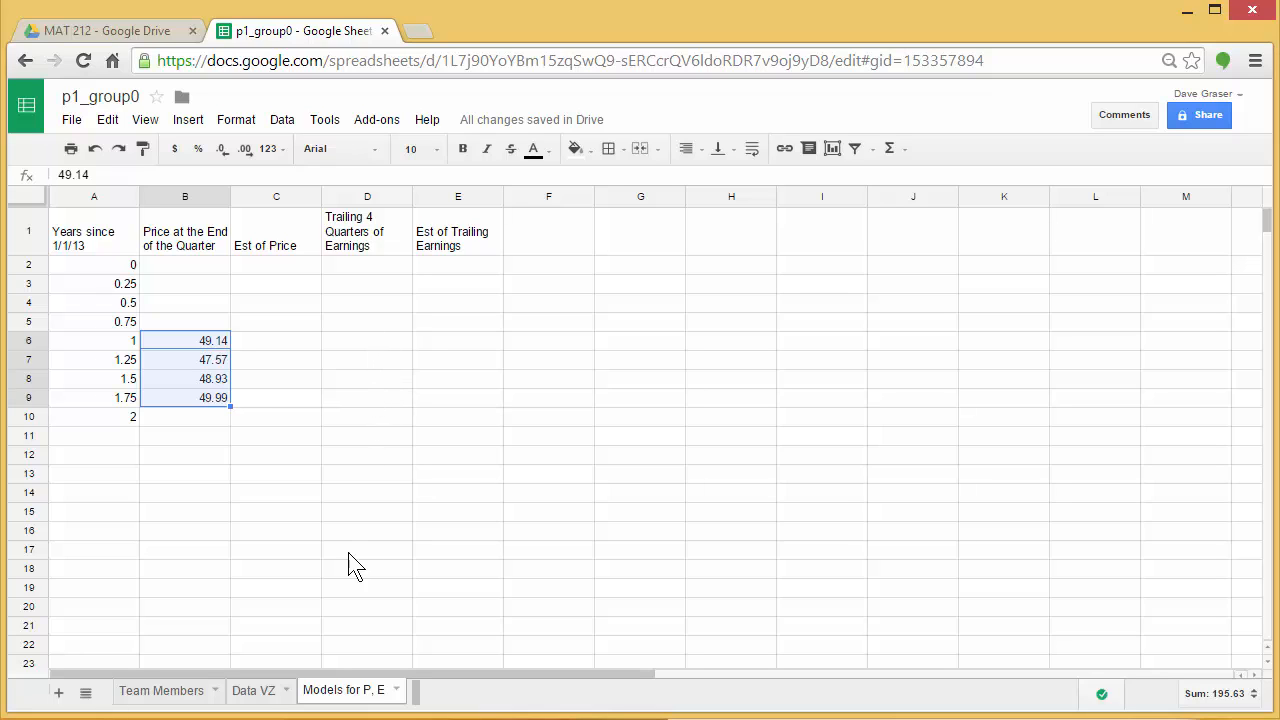
- Copy the trailing earnings in D11:D14 of the Data VZ sheet into D6:D9 of the Models for P, E sheet
click(254, 692)
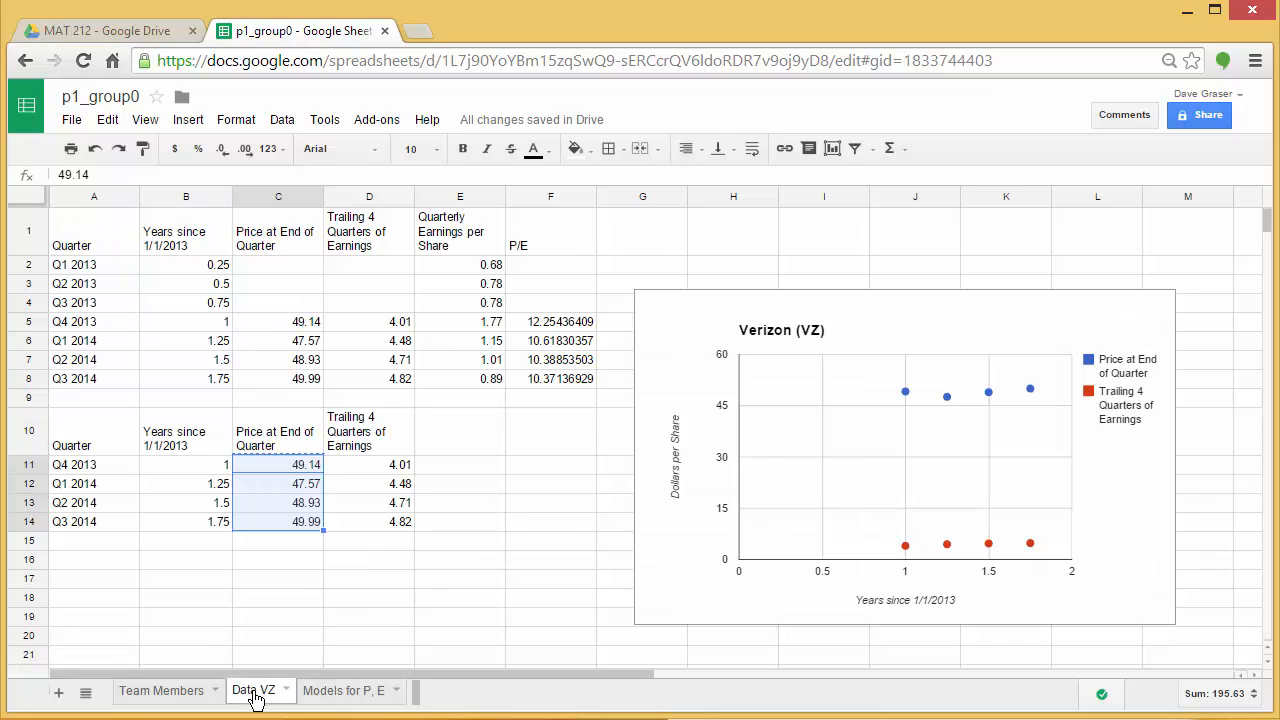
click(396, 466)
click(434, 466)
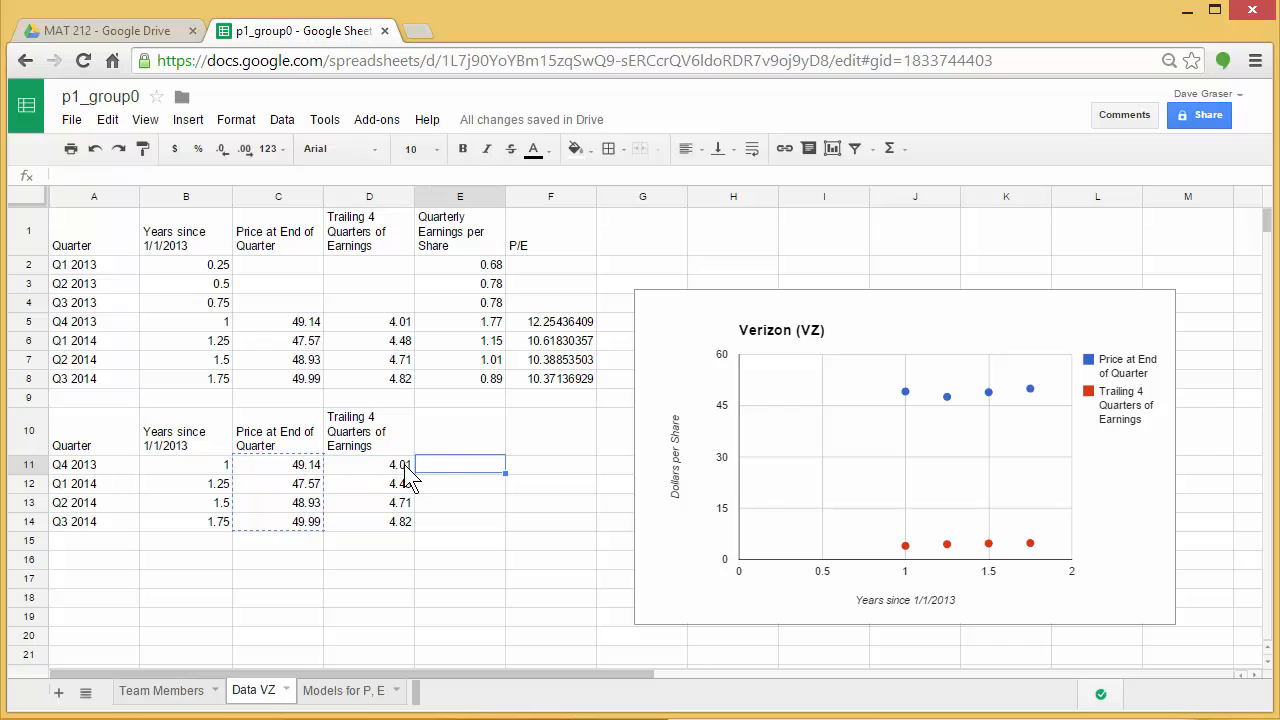
click(399, 467)
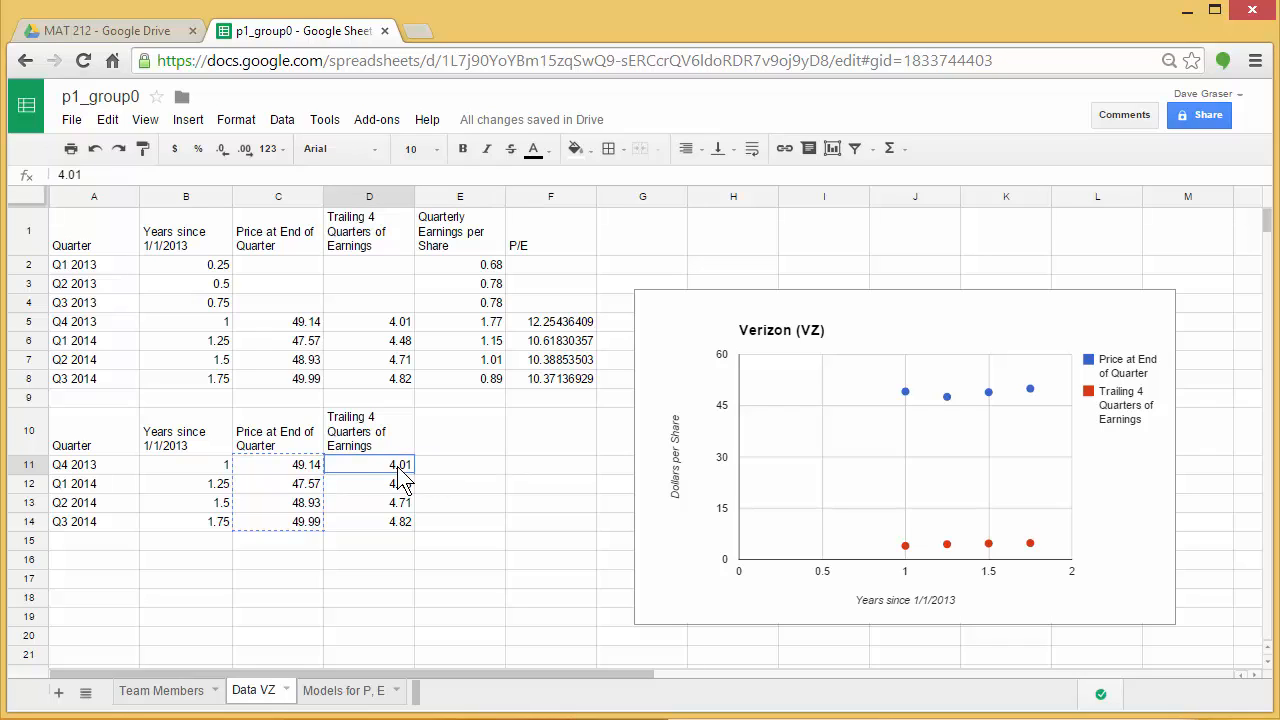
drag(398, 466, 399, 520)
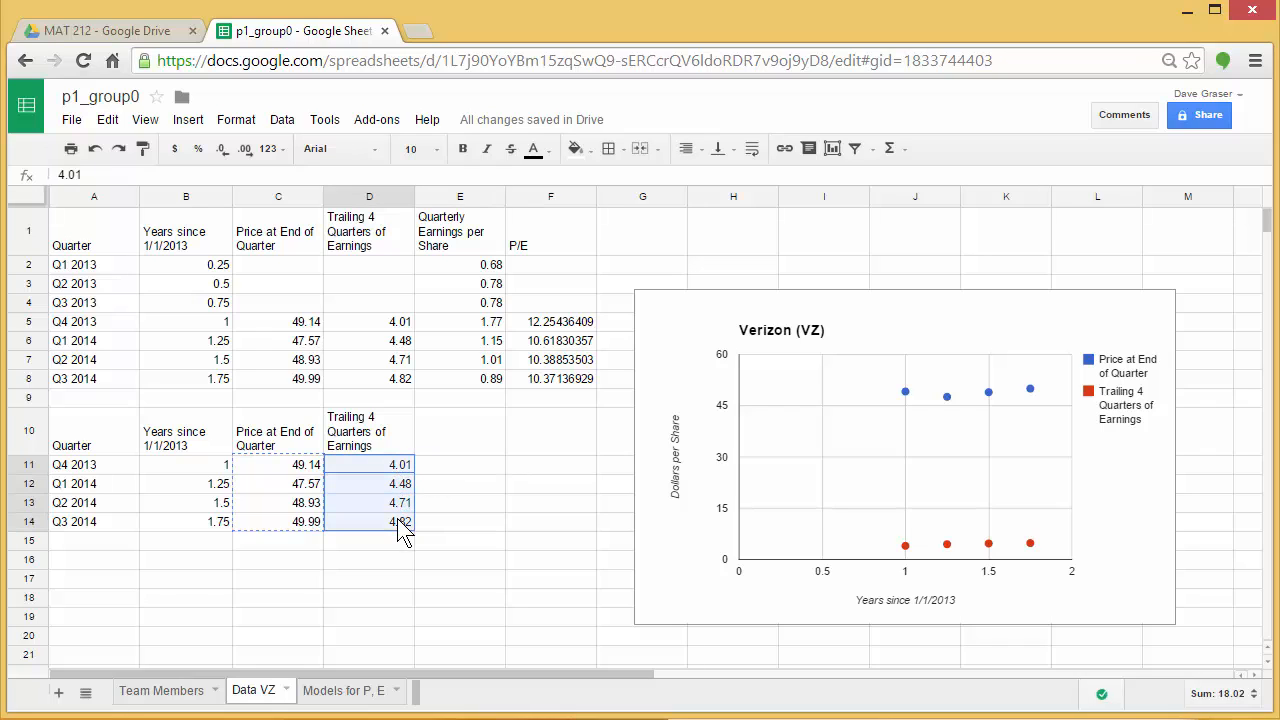
click(107, 119)
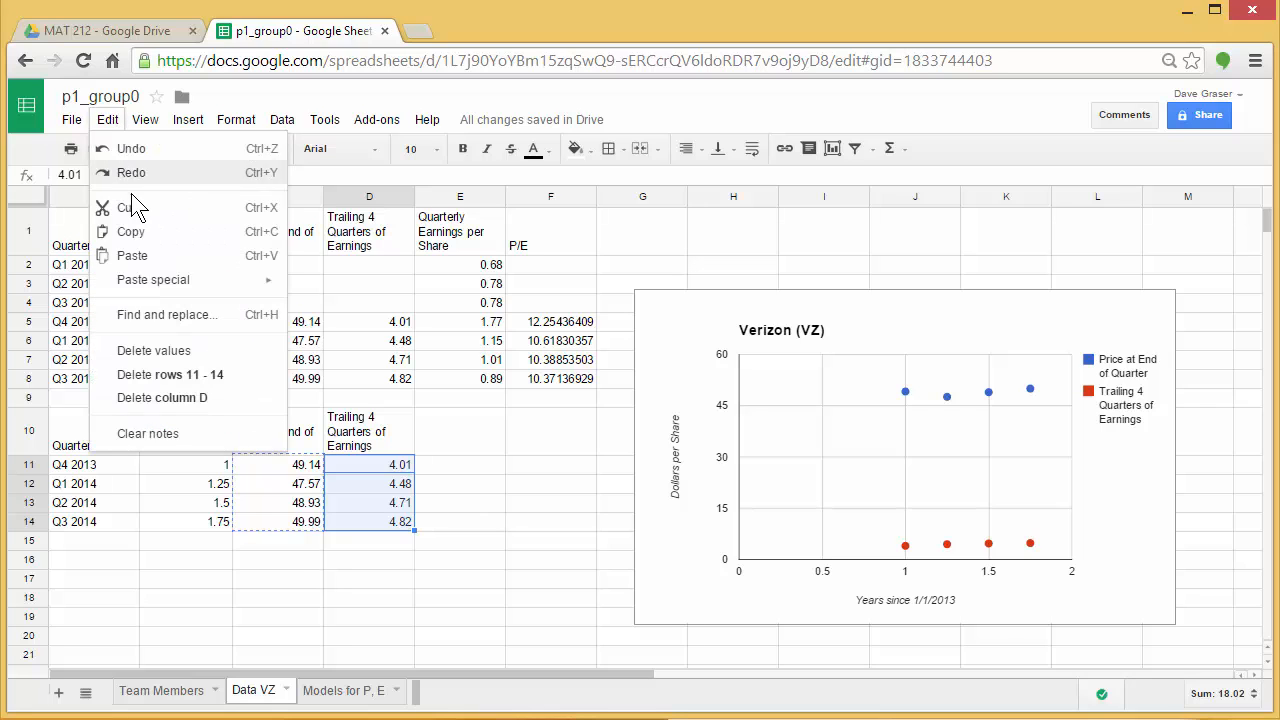
click(133, 245)
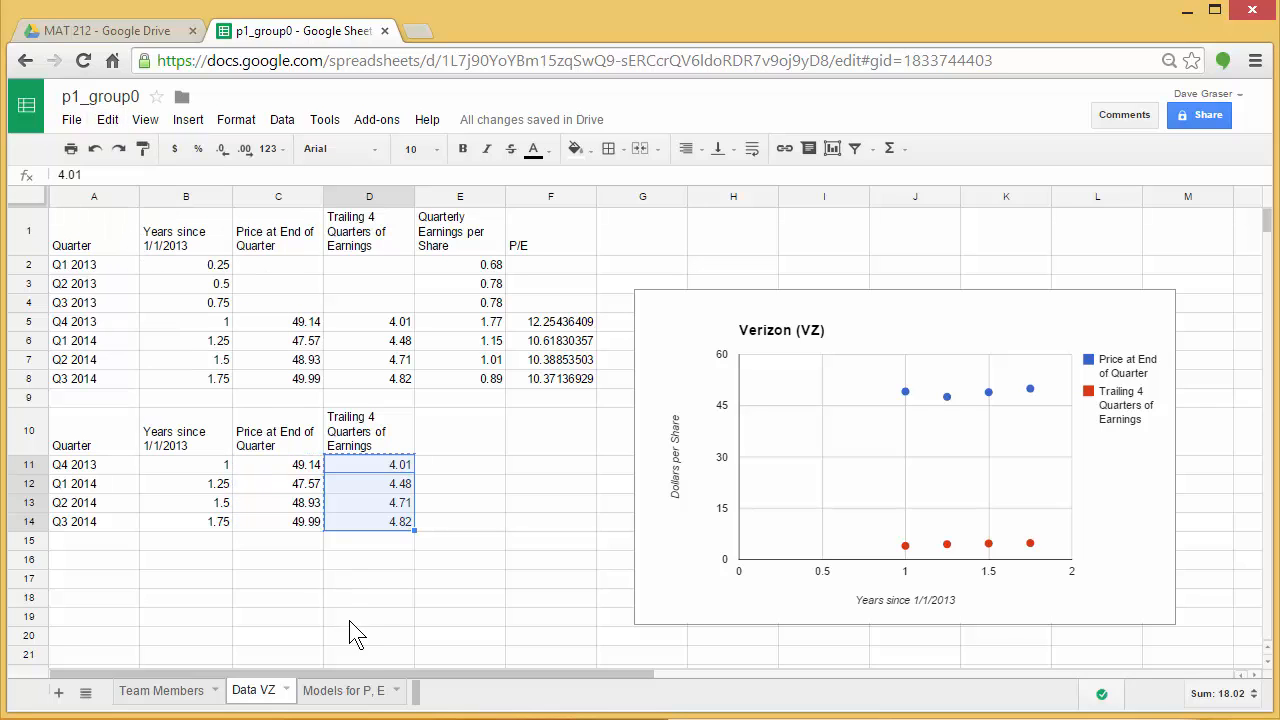
click(350, 692)
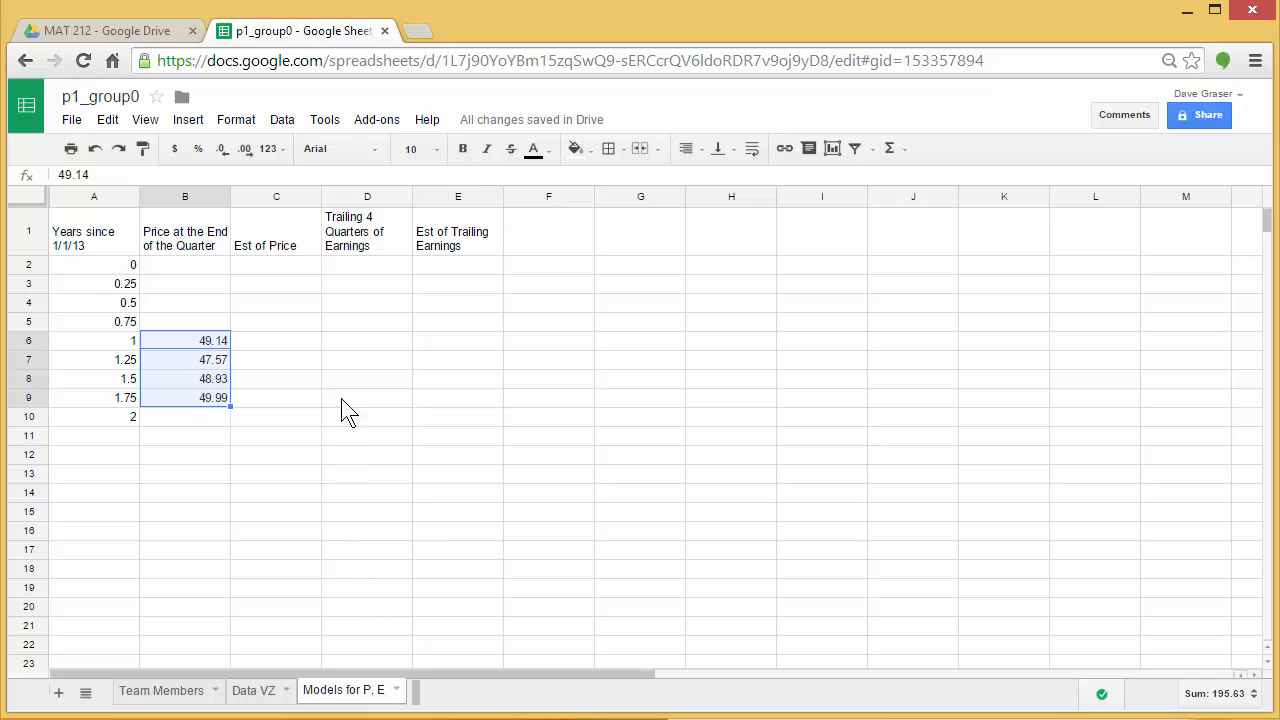
click(367, 341)
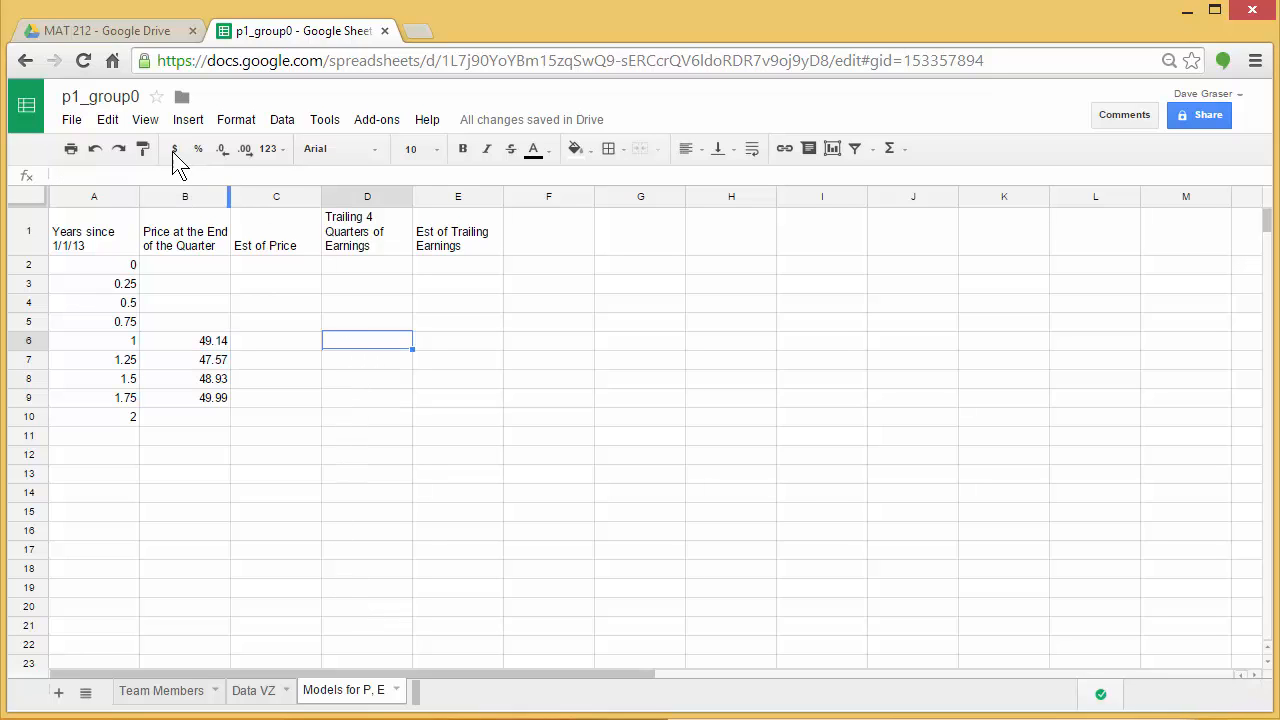
click(106, 120)
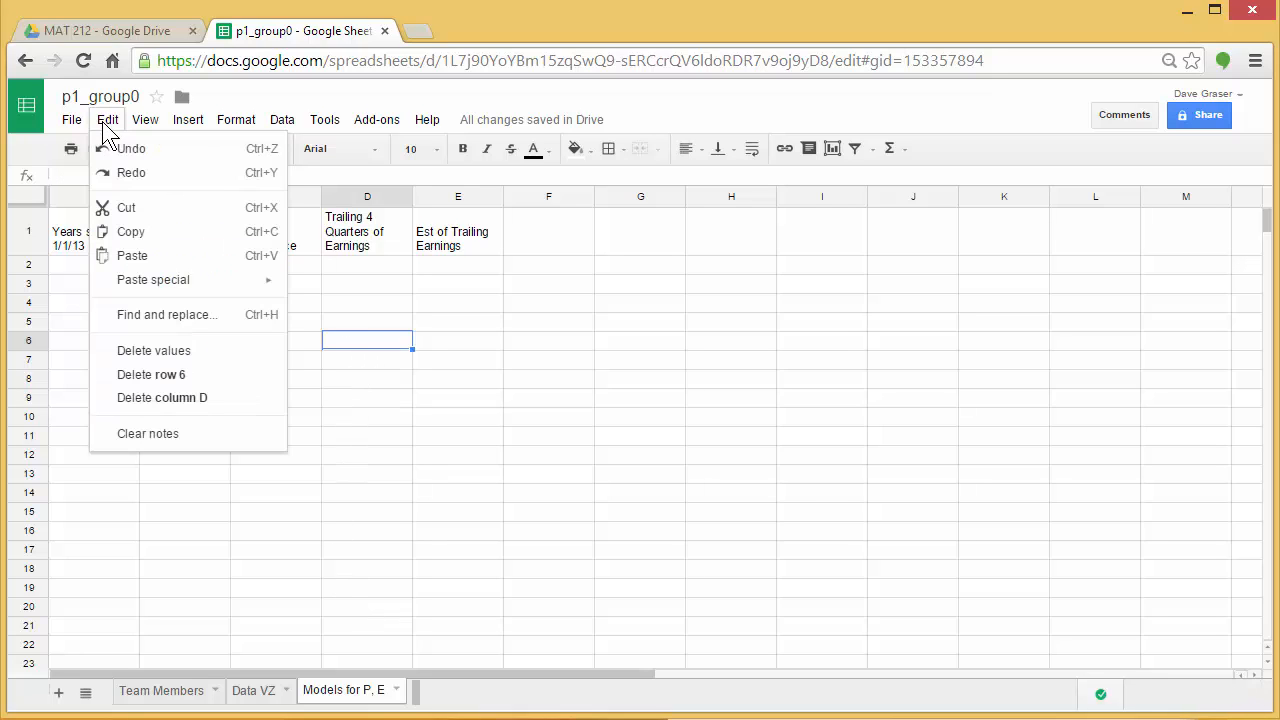
click(130, 256)
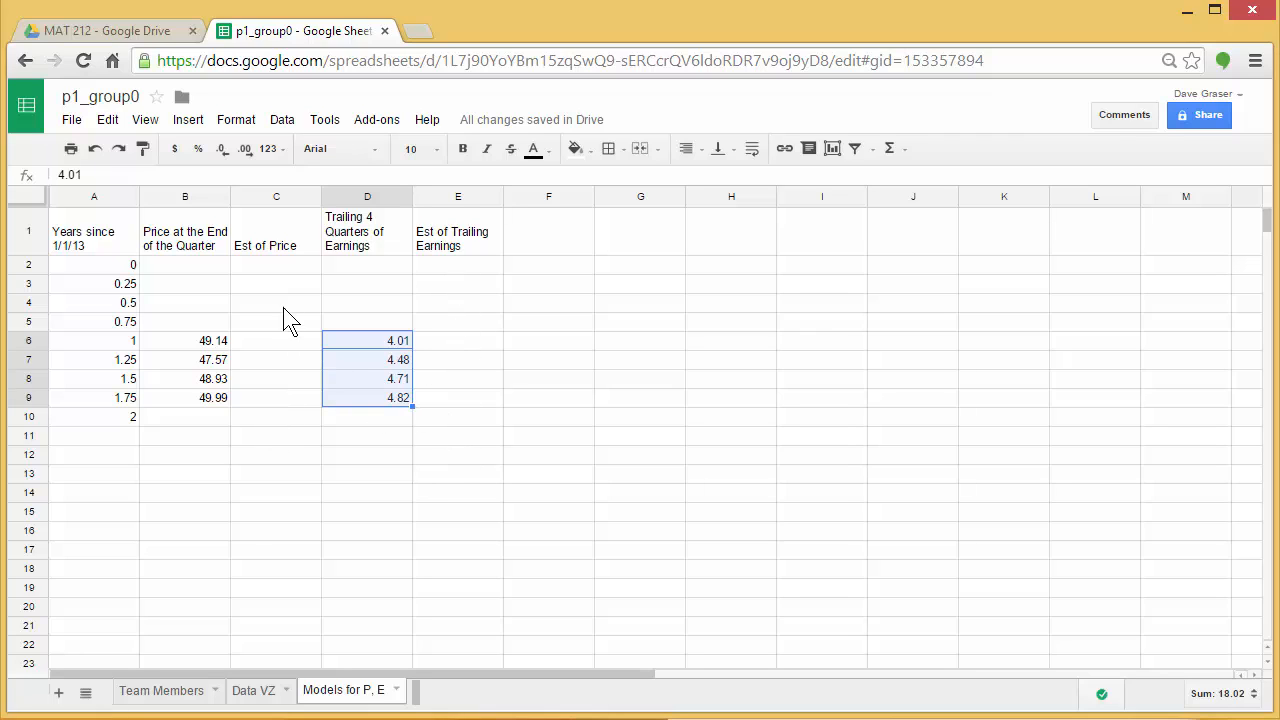
- Enter the price estimate formula =17/15*A2+7201/150 in cell C2
click(263, 266)
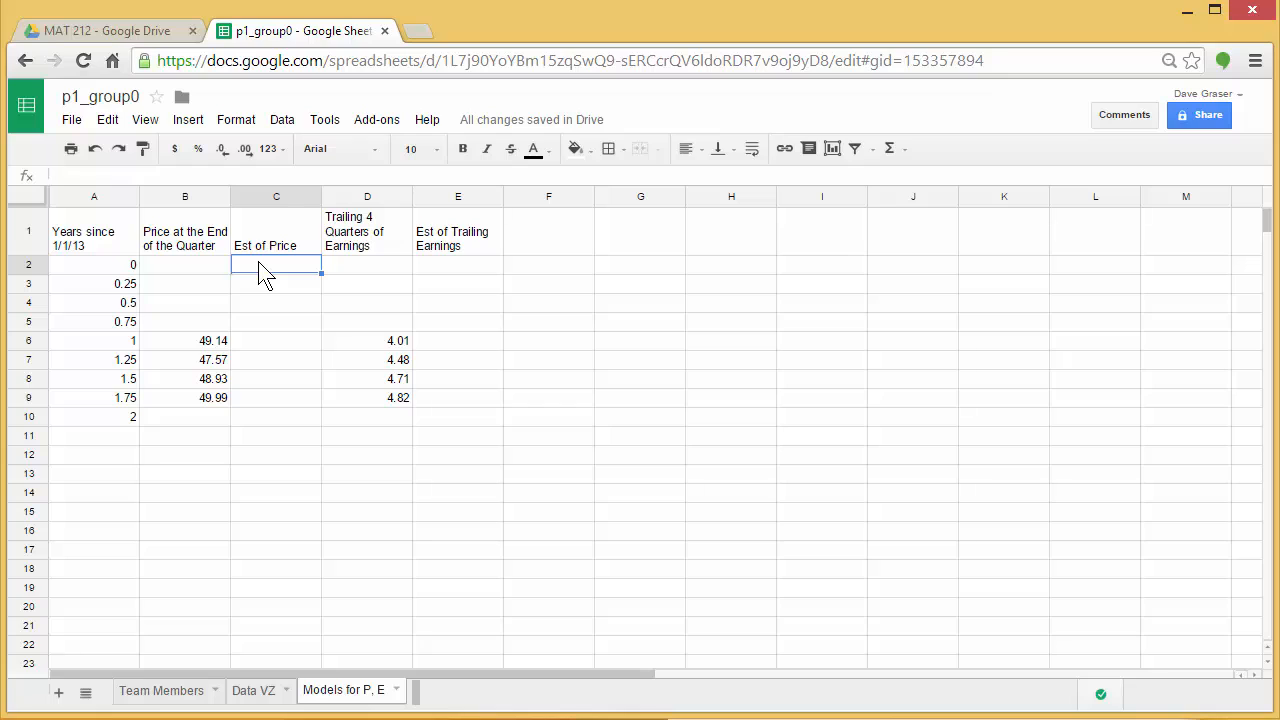
text(=)
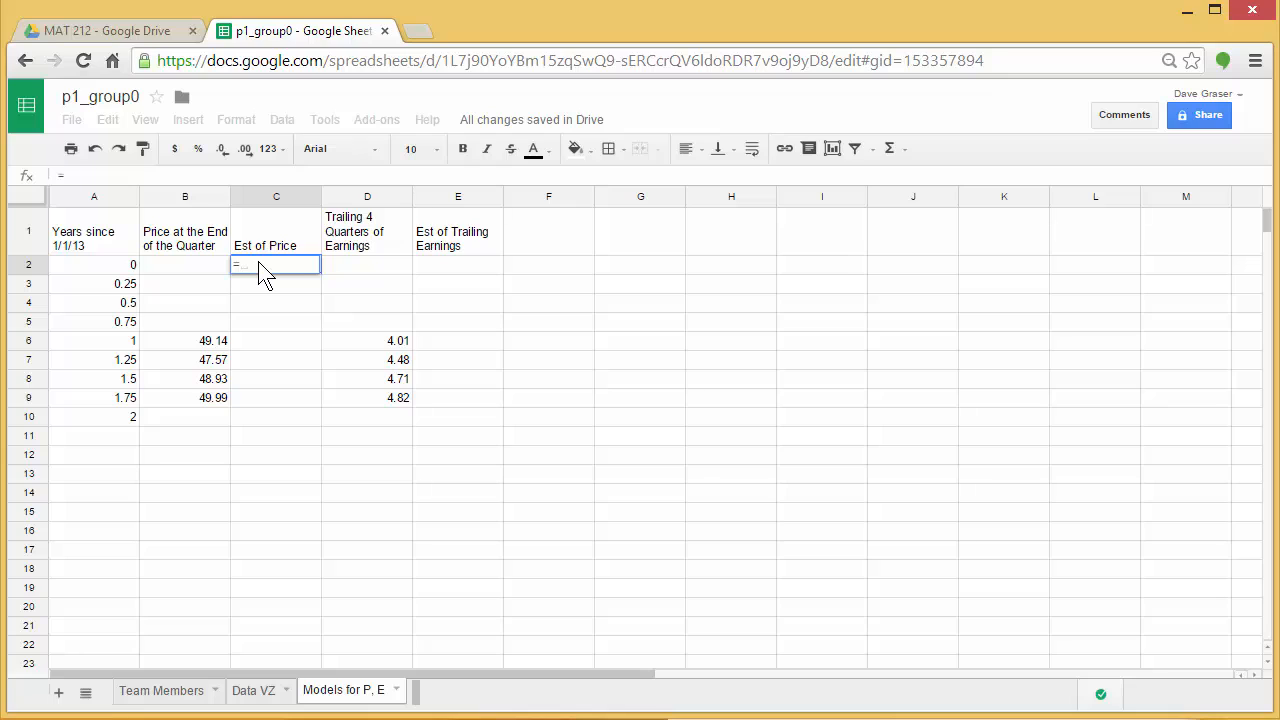
text(17/15)
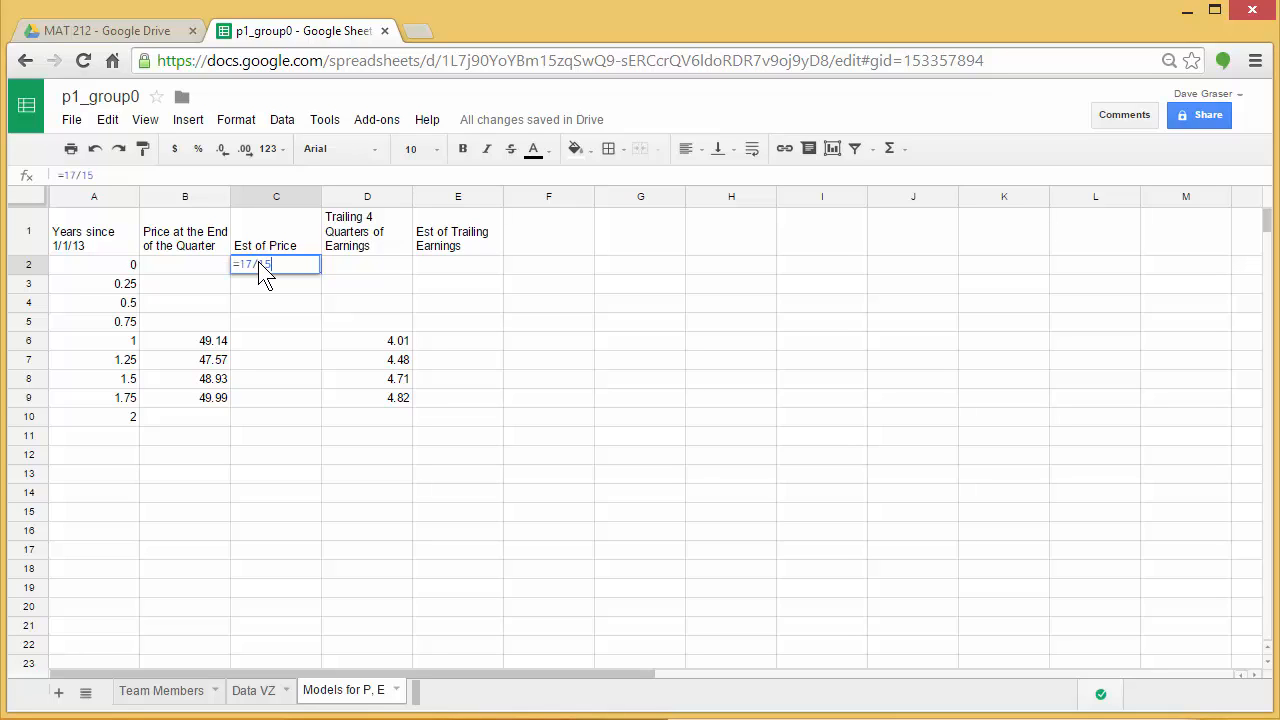
text(*)
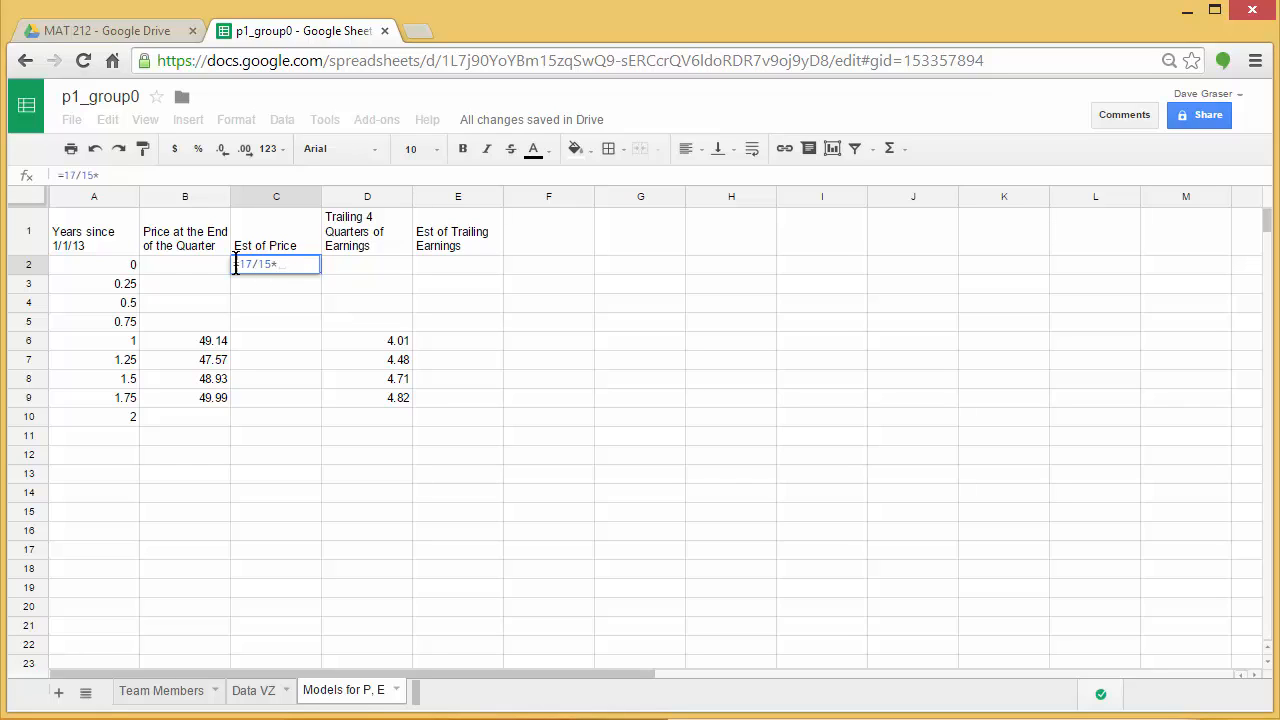
click(121, 267)
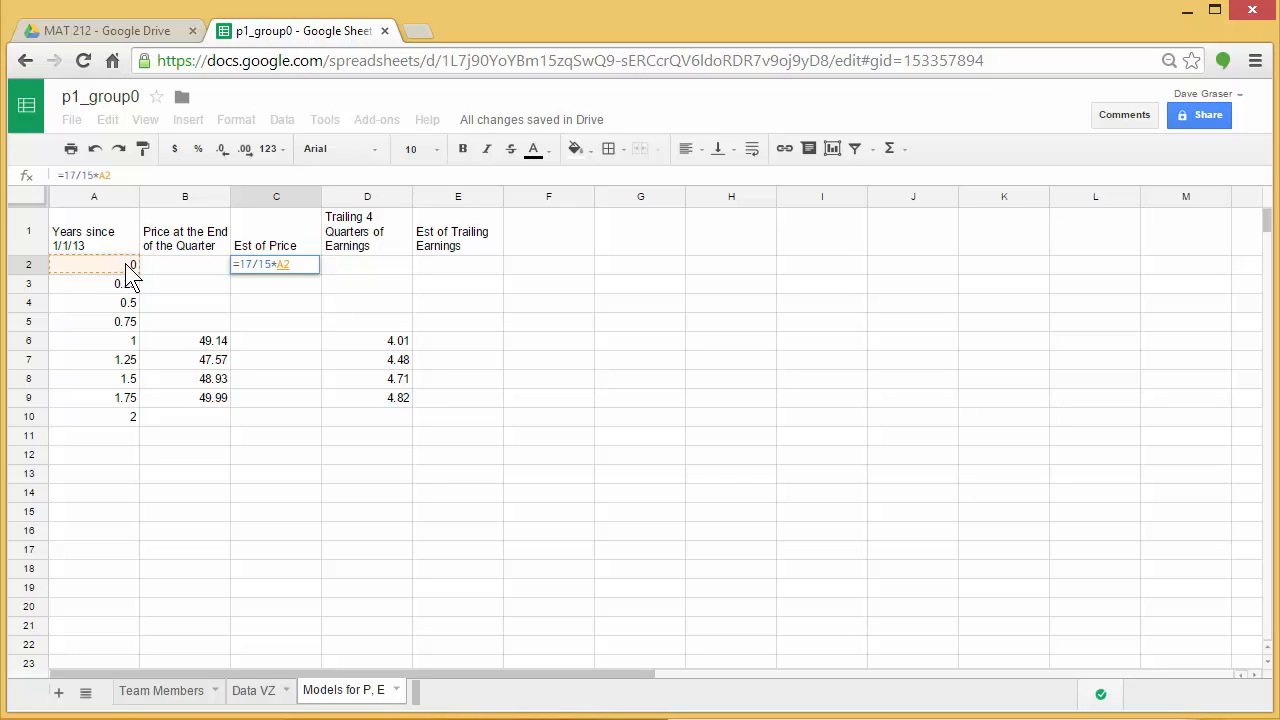
text(+7201)
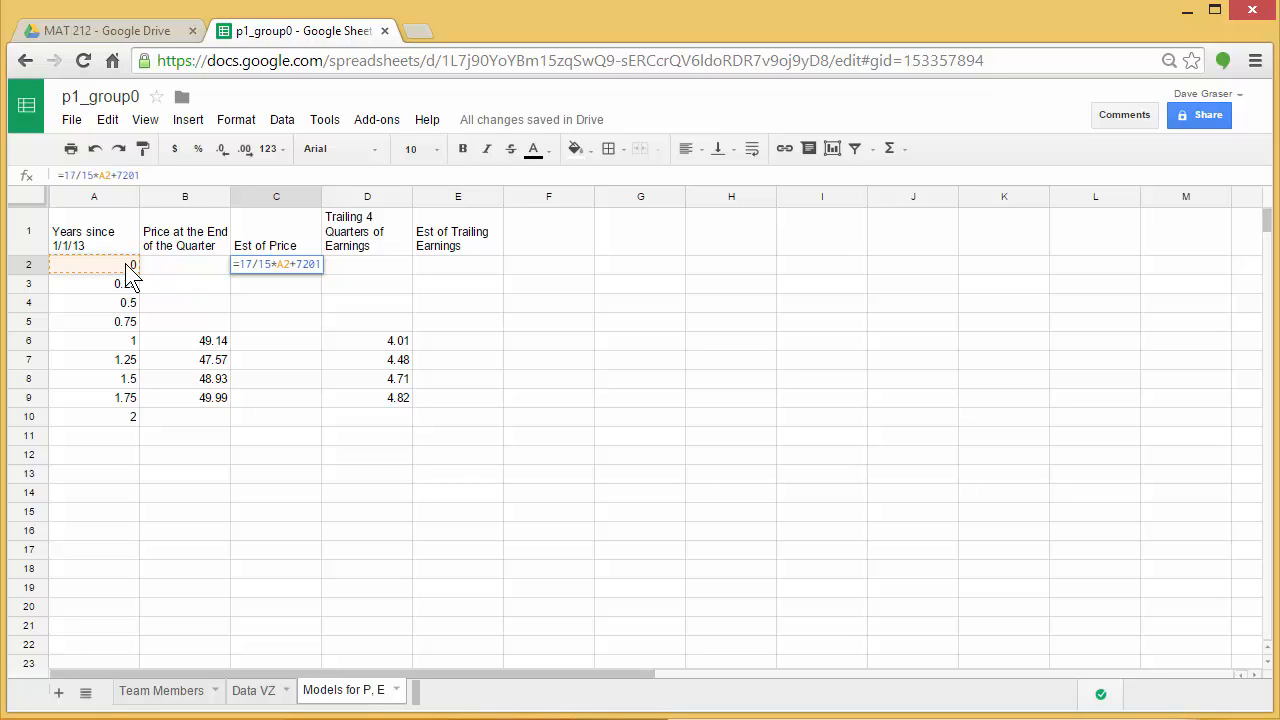
text(/150)
key(Return)
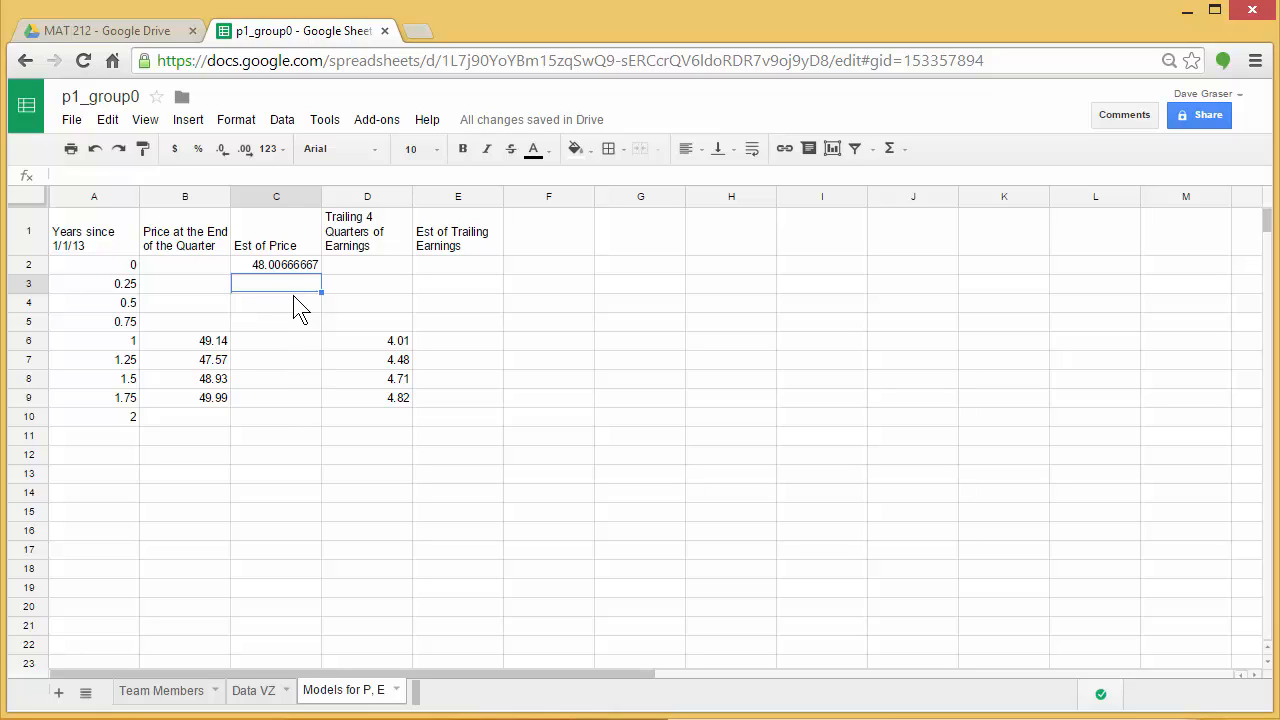
- Fill the price estimate formula from C2 down to C10 and check the estimate in C6
click(294, 263)
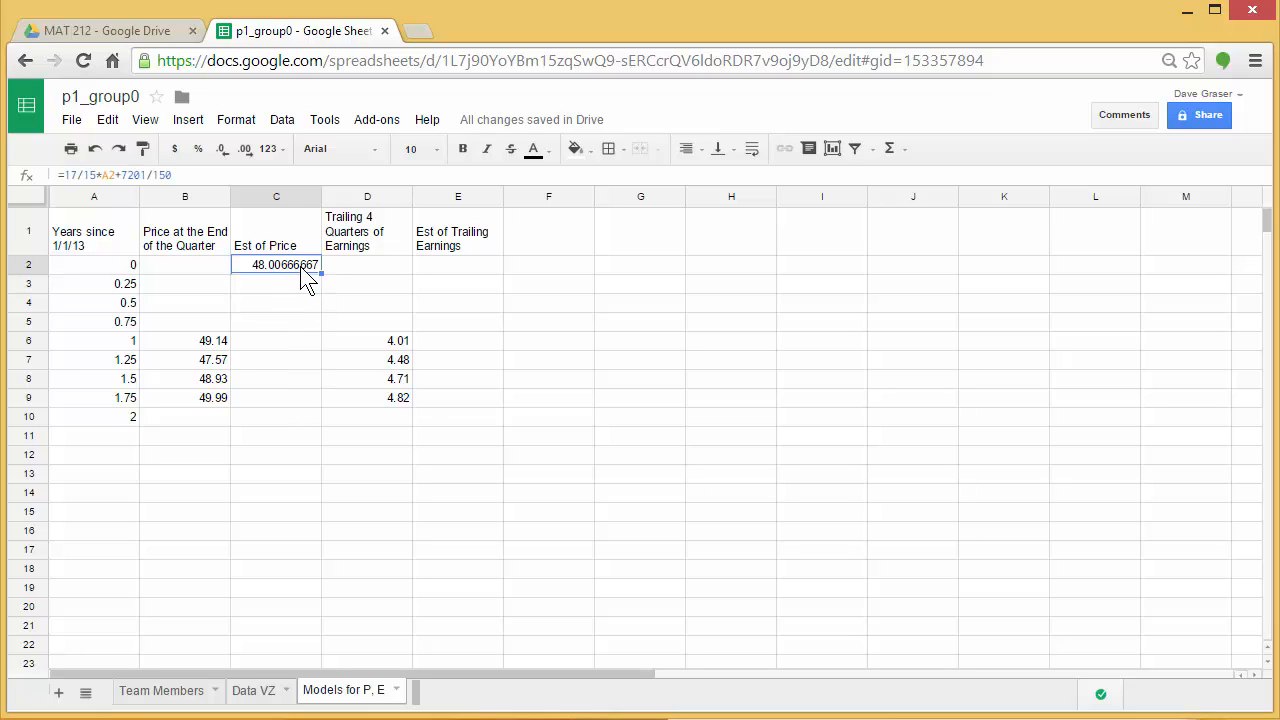
drag(320, 272, 323, 418)
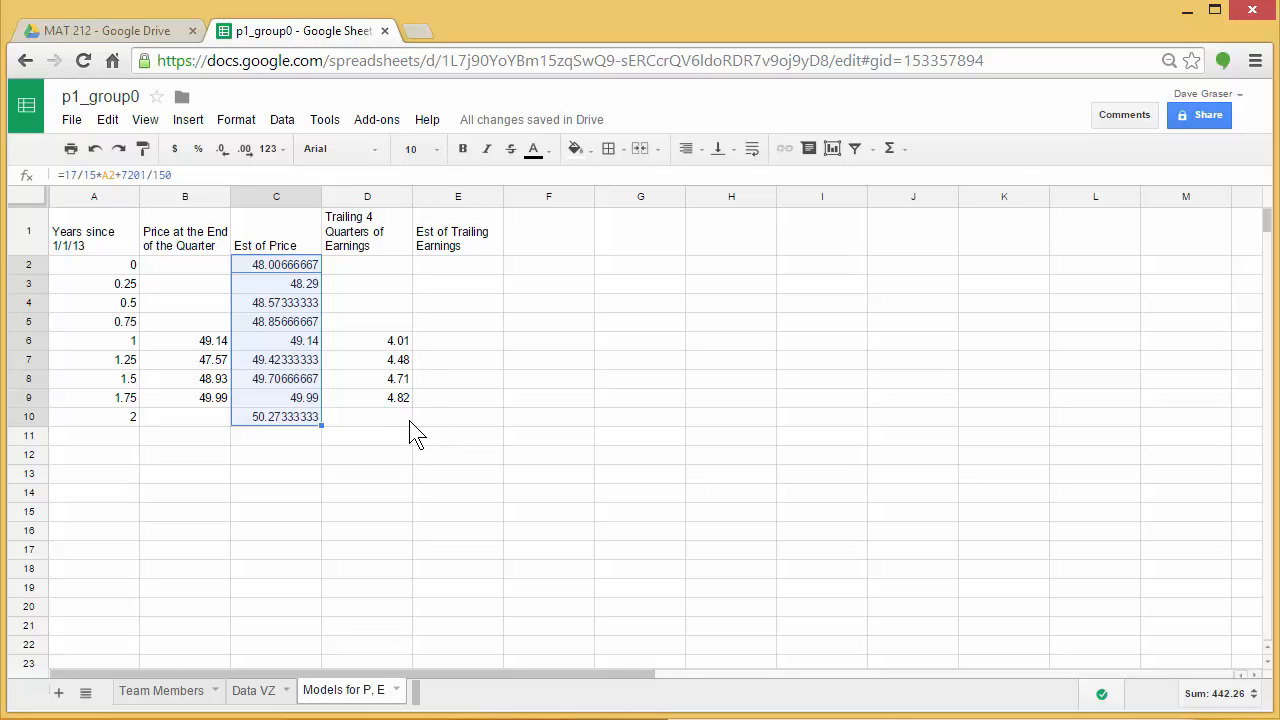
click(301, 341)
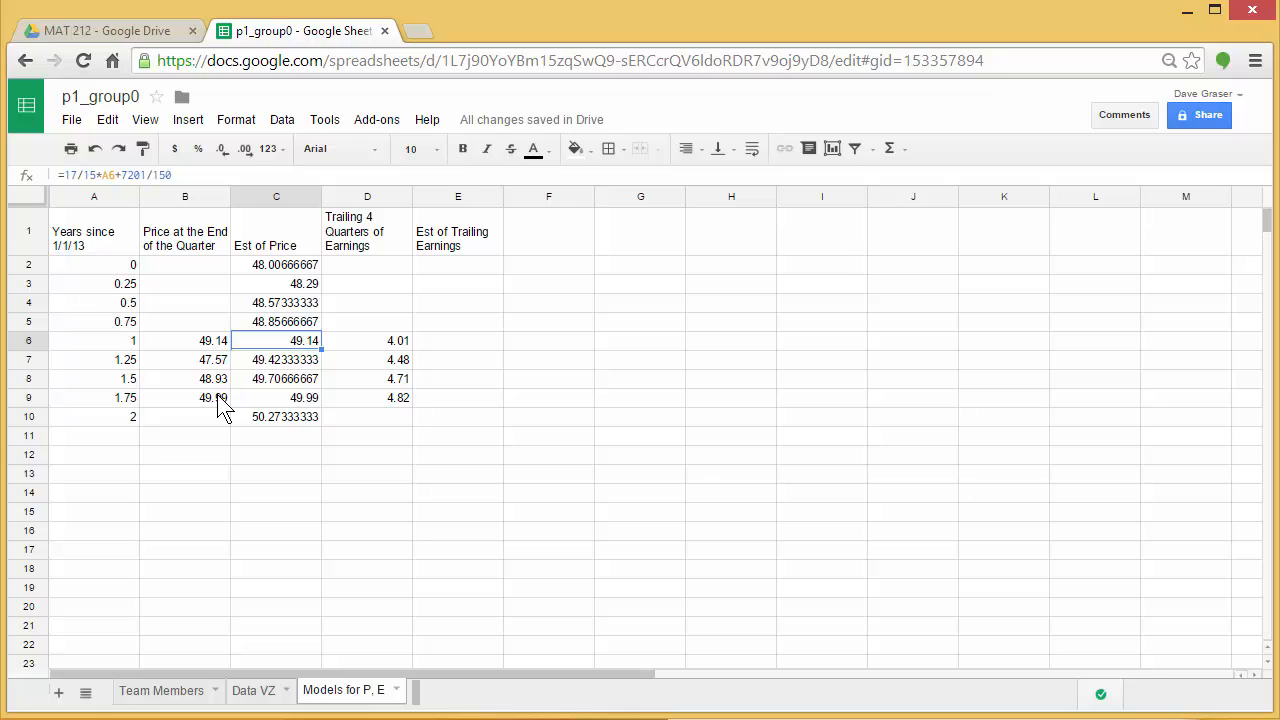
- Enter the trailing earnings estimate formula =27/25*A2+293/100 in cell E2
click(455, 268)
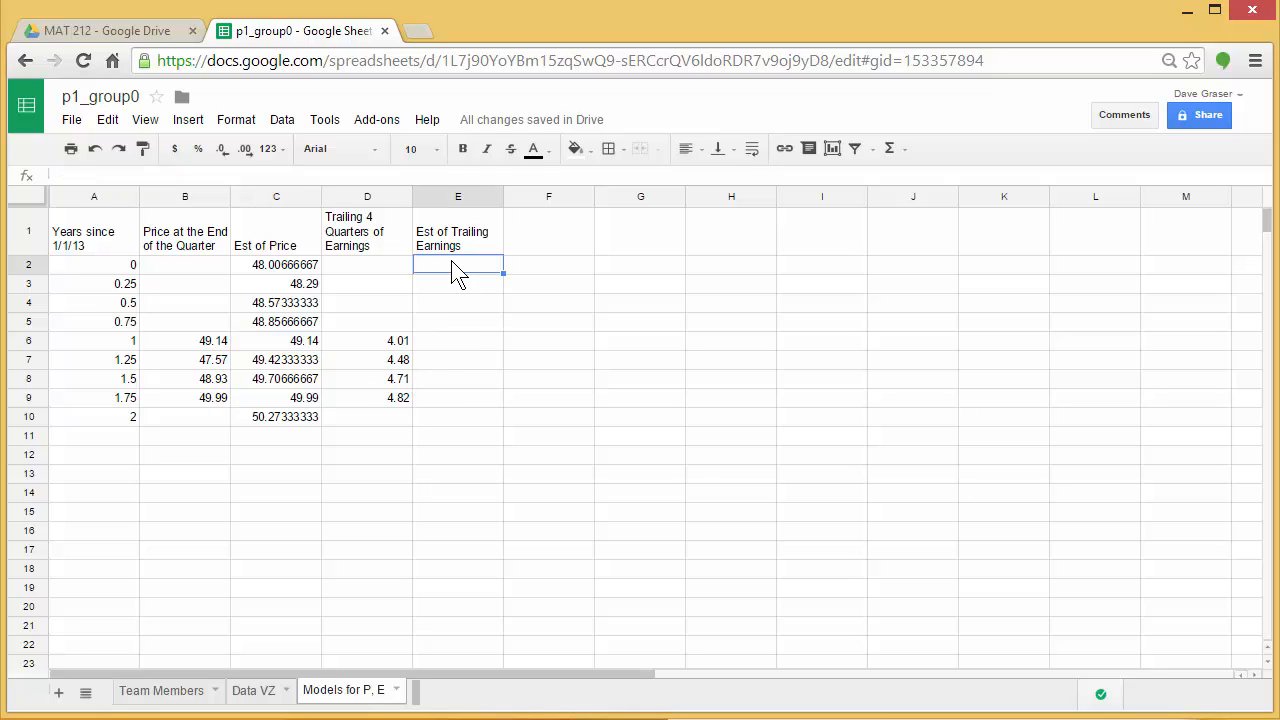
text(=)
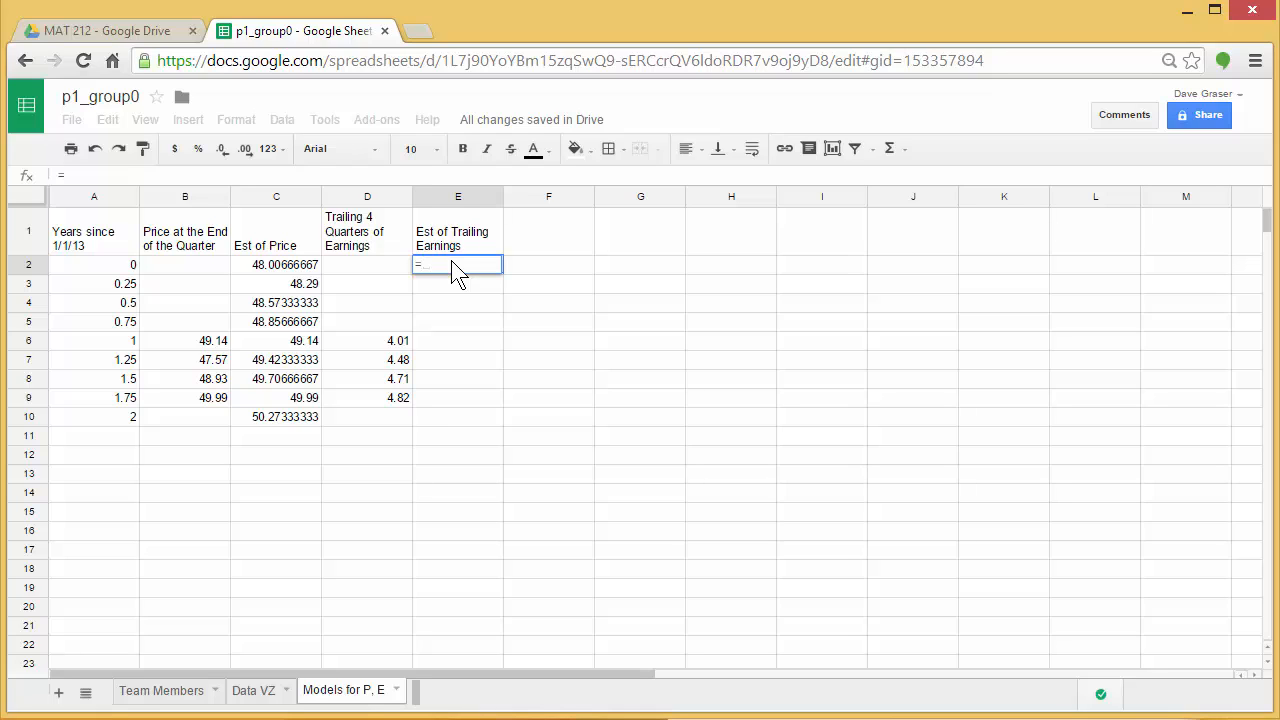
text(27)
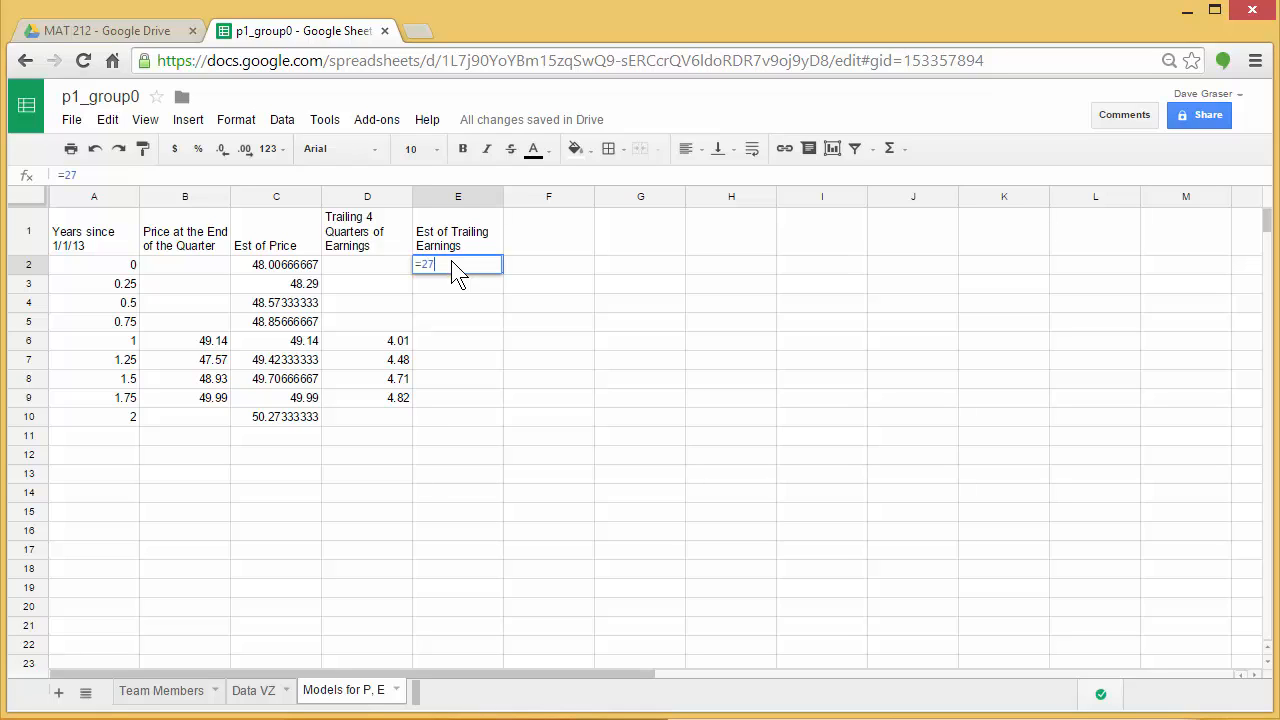
text(/25*)
click(125, 273)
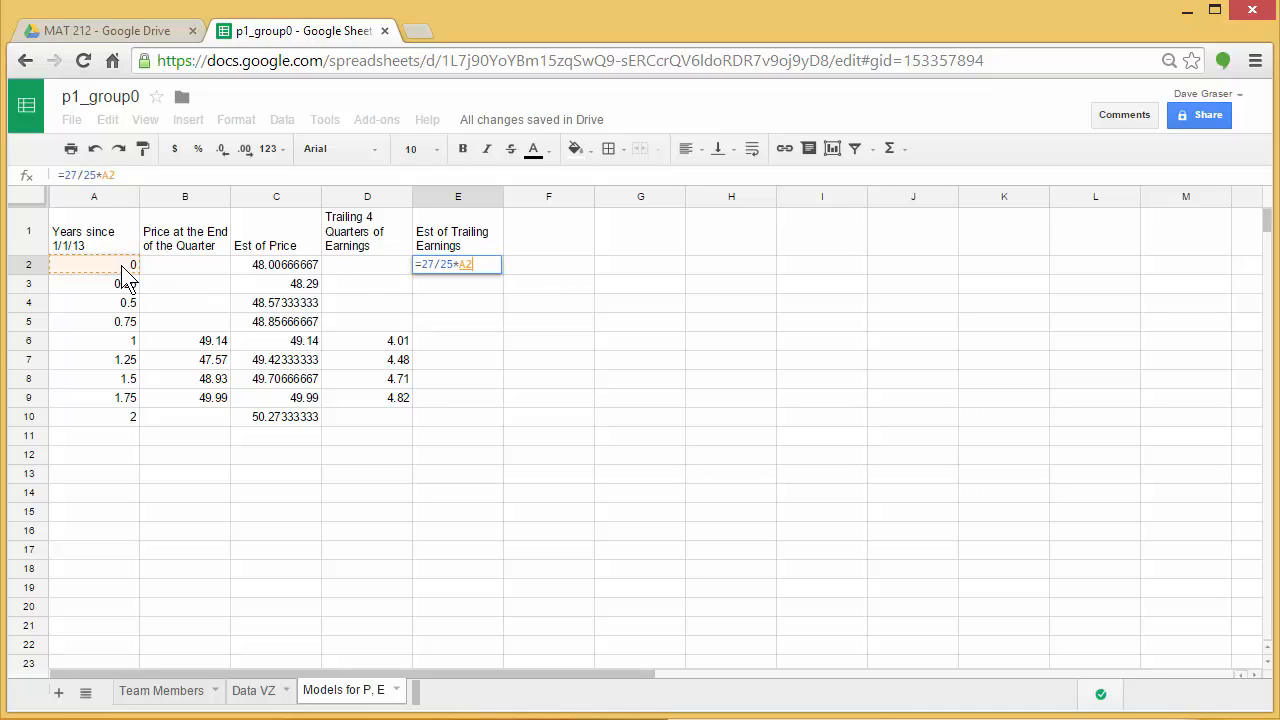
text(+293)
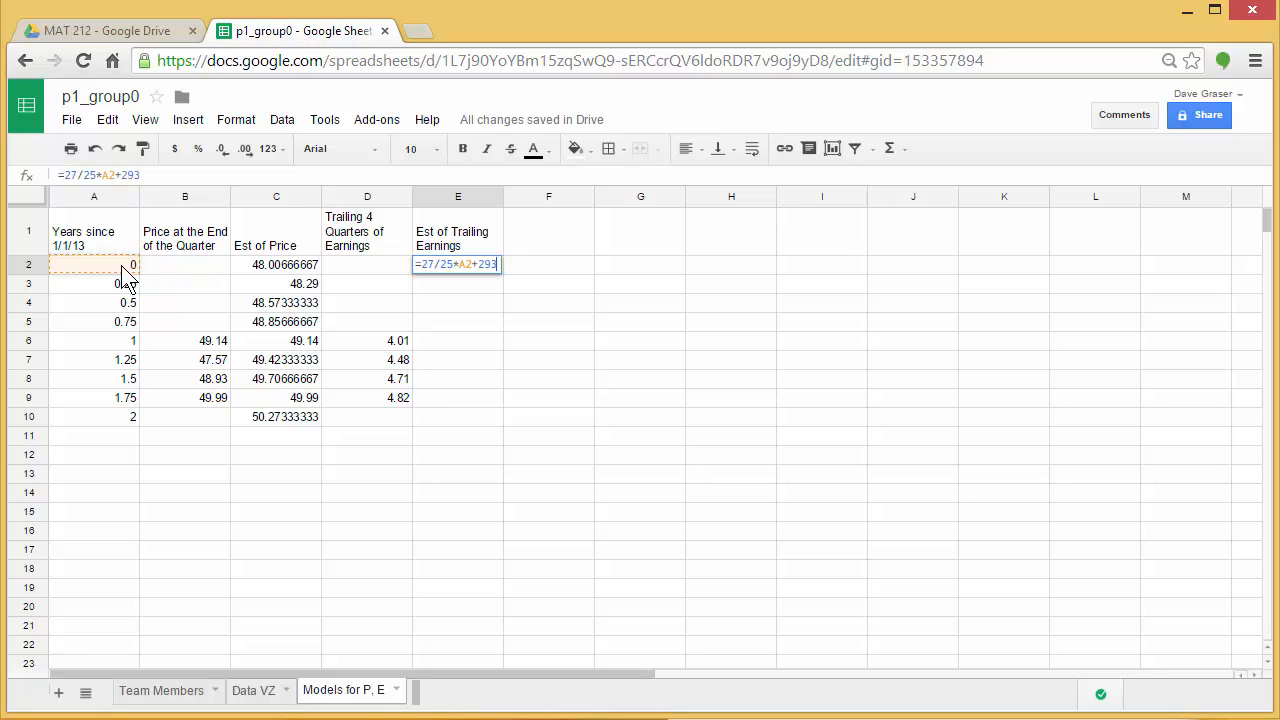
text(/100)
key(Return)
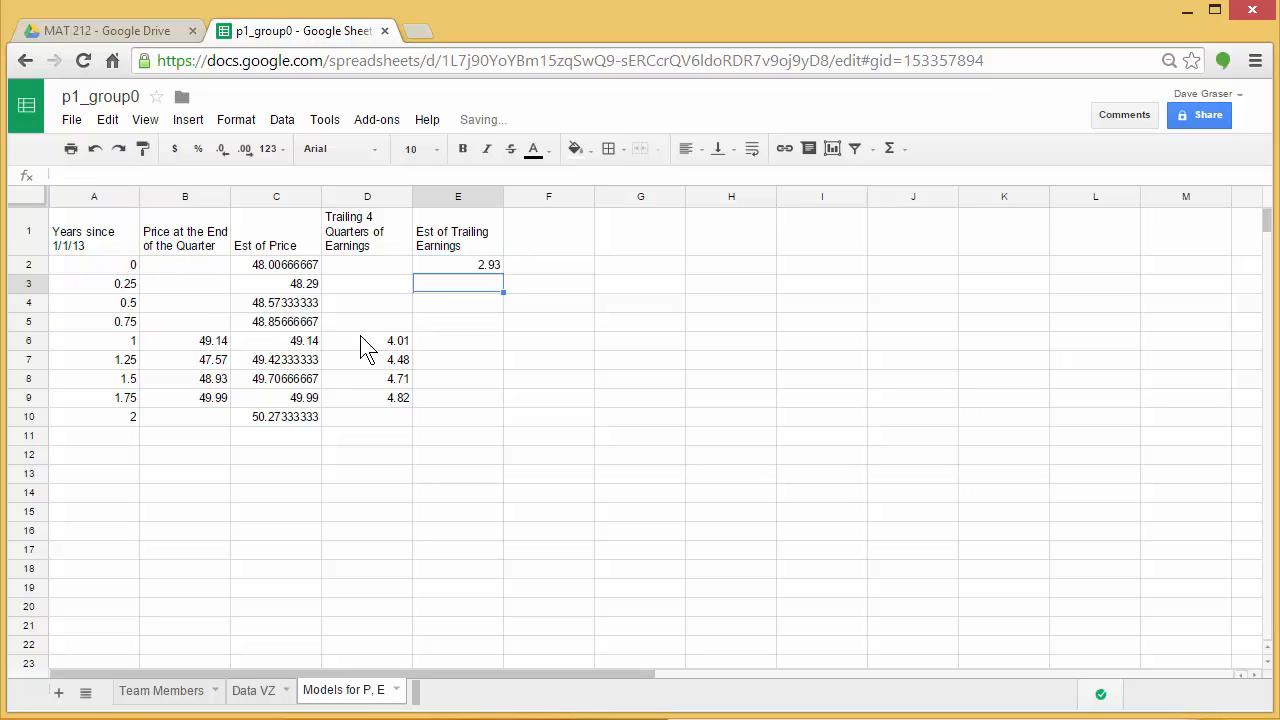
- Fill the trailing earnings estimate formula from E2 down to E10
click(483, 266)
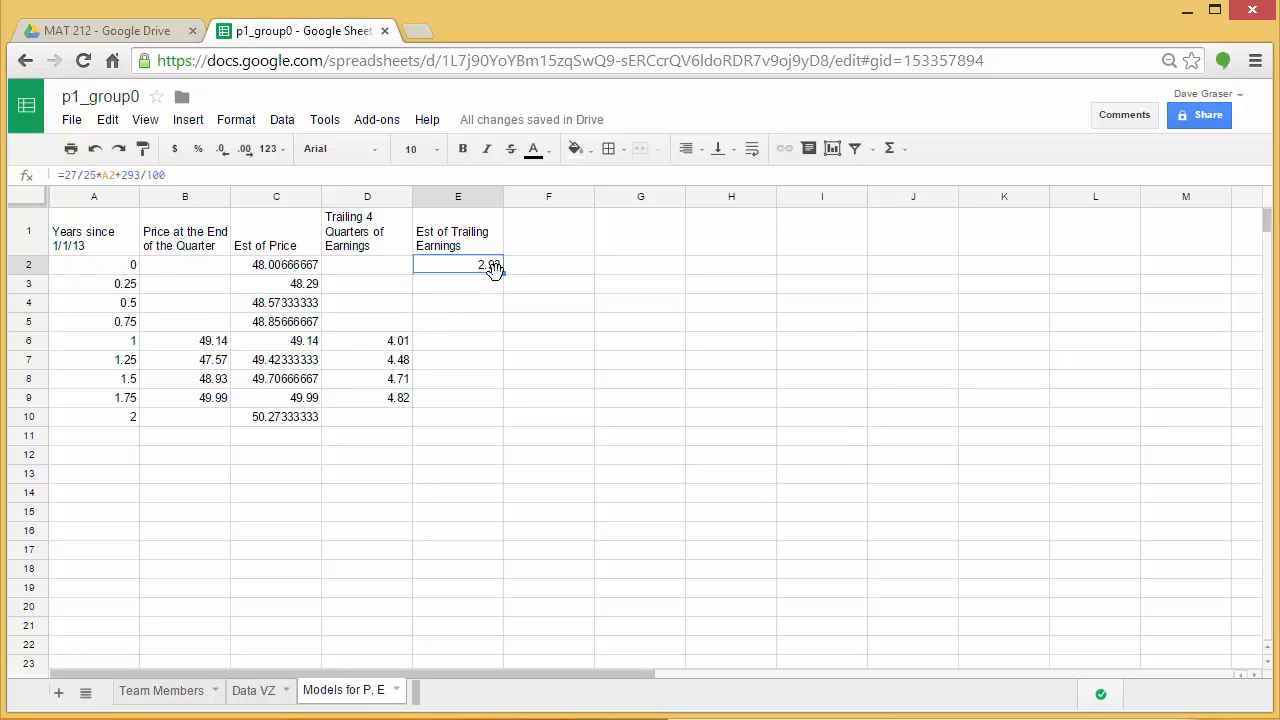
drag(503, 275, 507, 428)
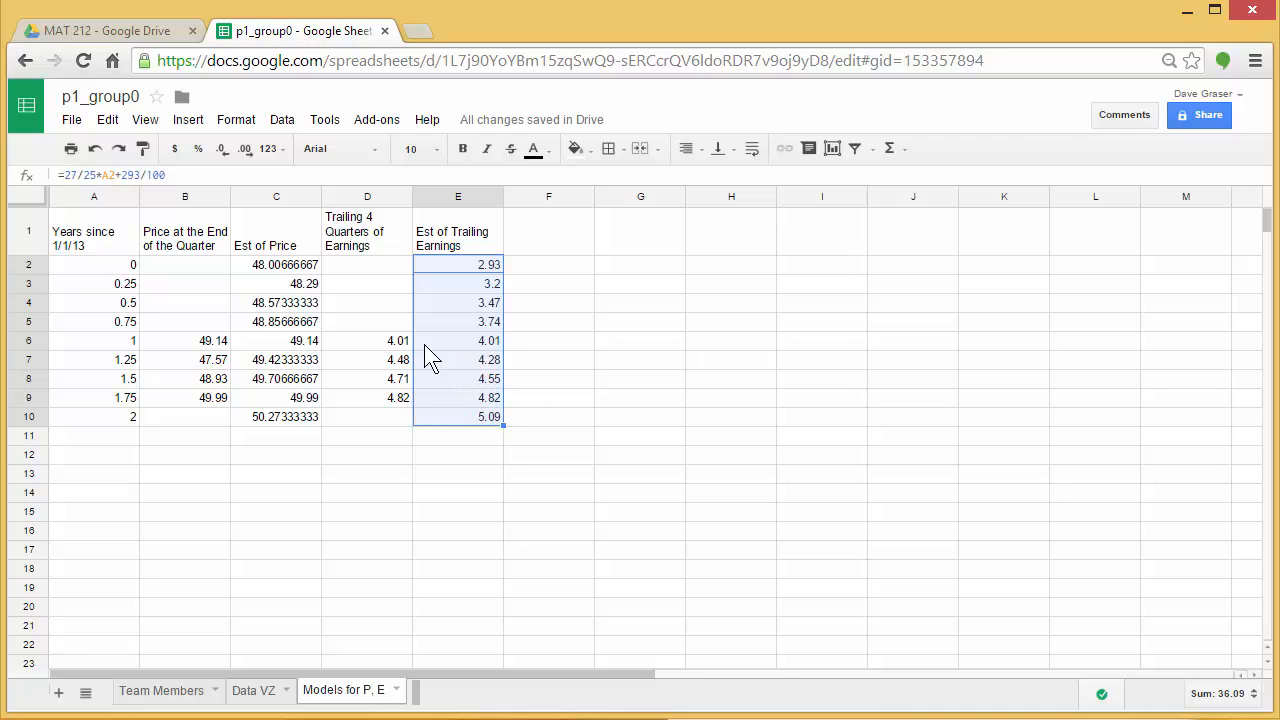
click(511, 492)
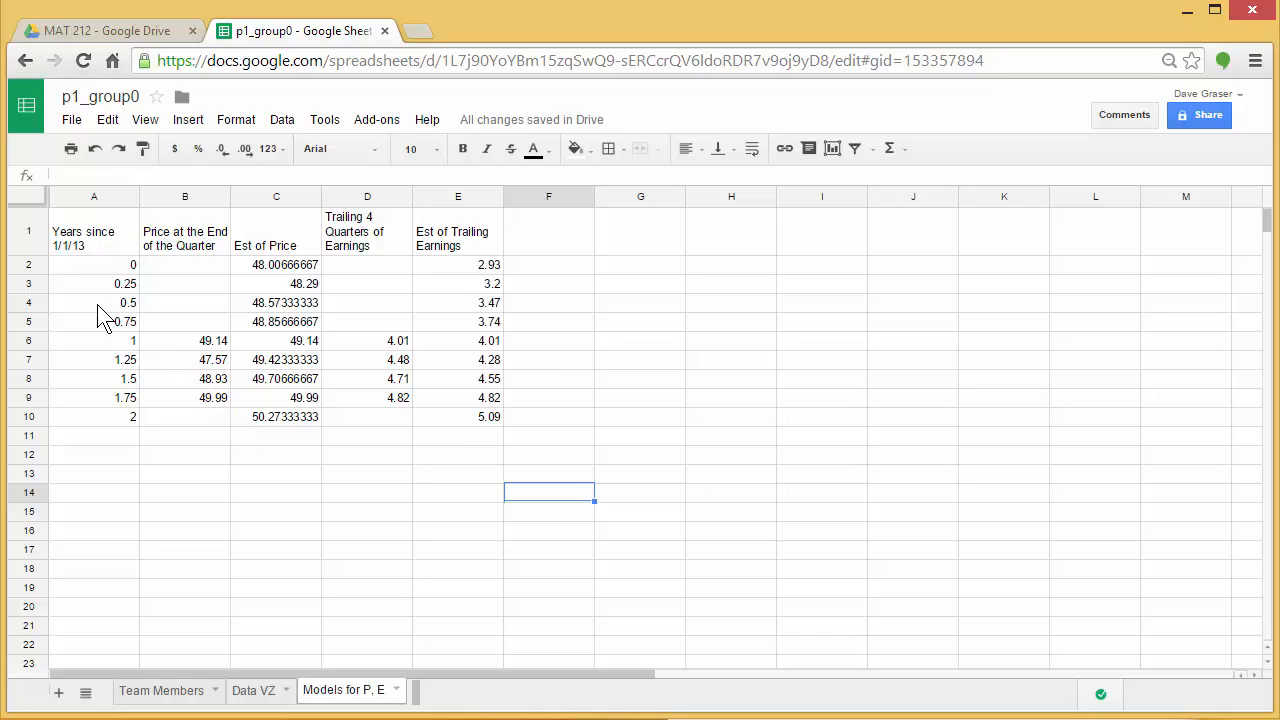
- Start a new chart from the range A1:E10 and set its type to a plain scatter chart
click(88, 245)
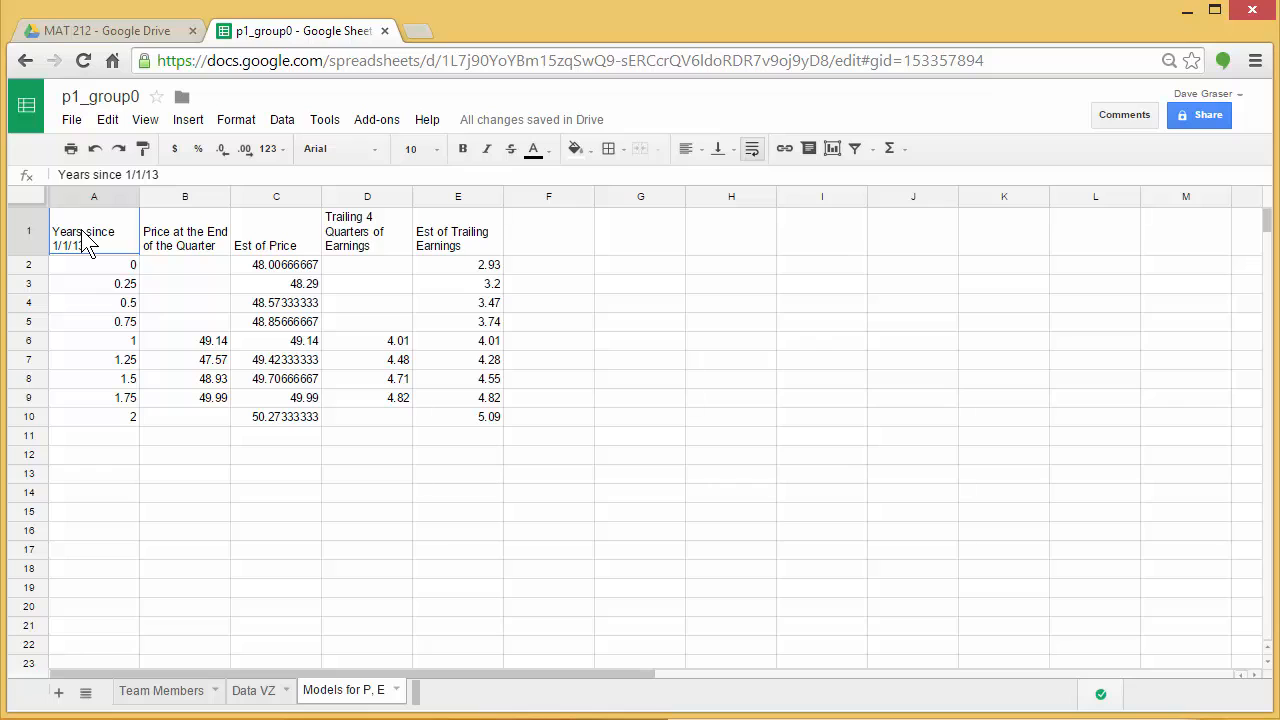
drag(94, 249, 447, 411)
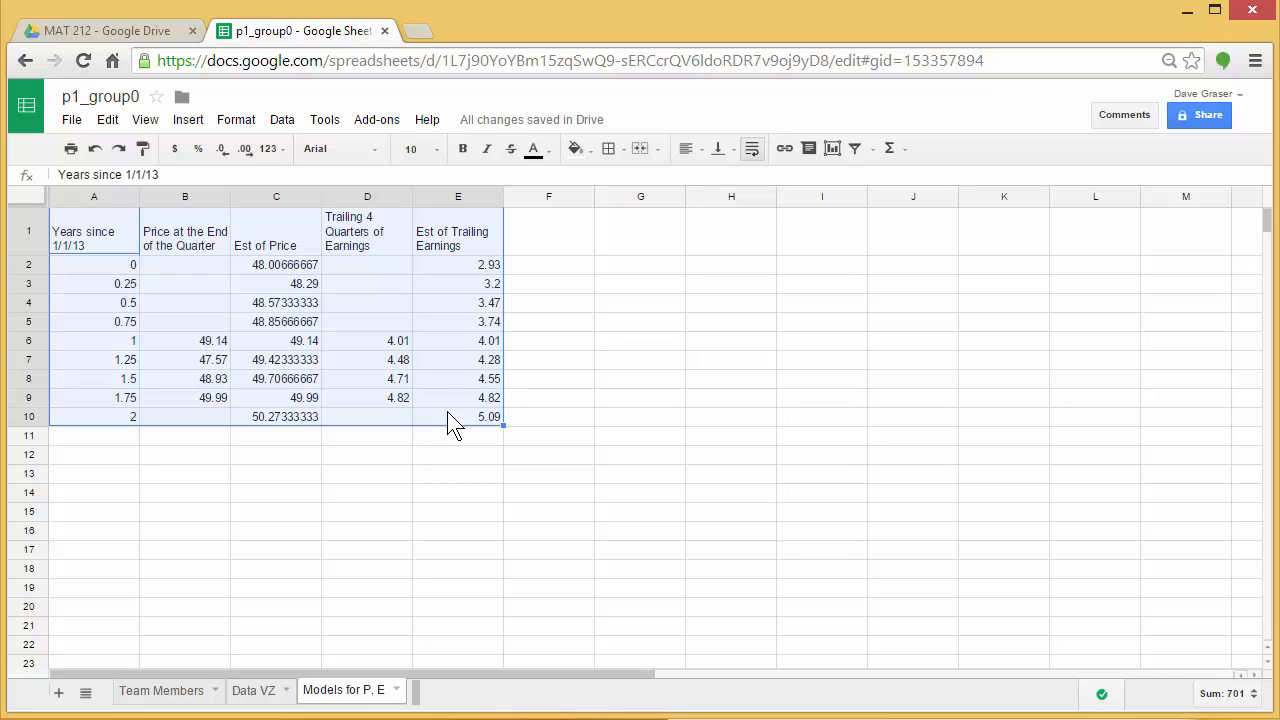
click(188, 120)
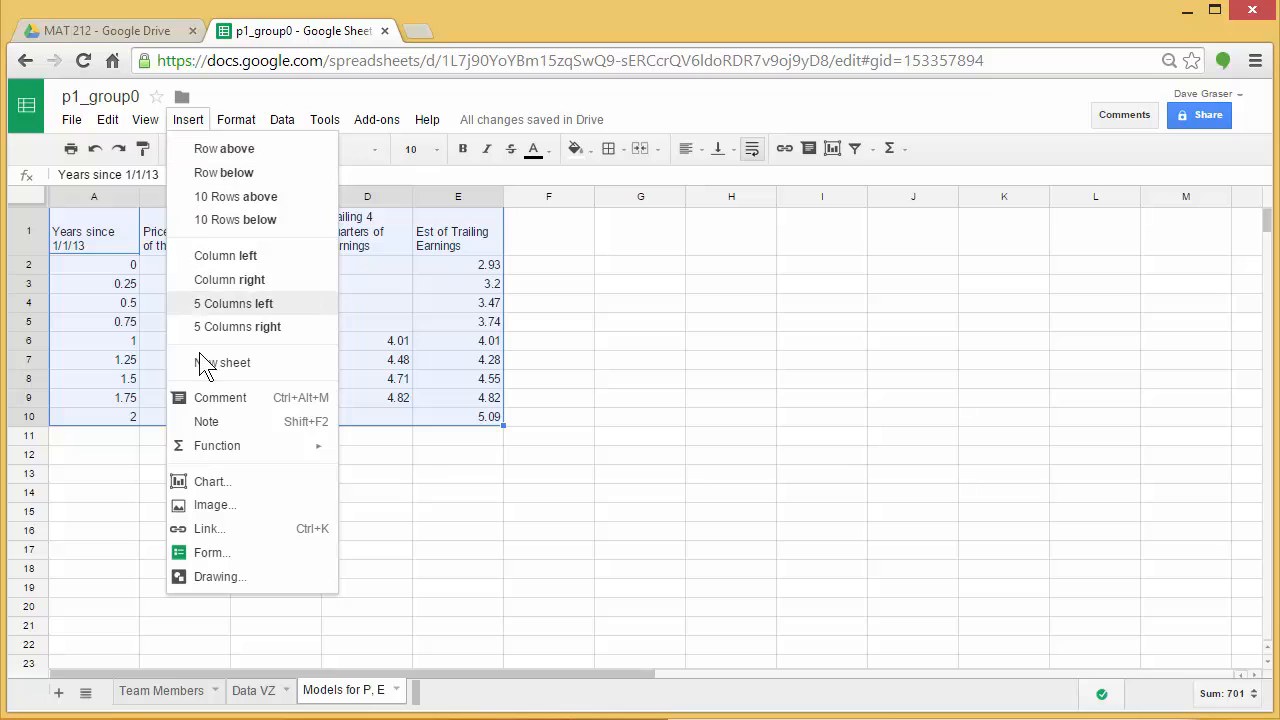
click(210, 484)
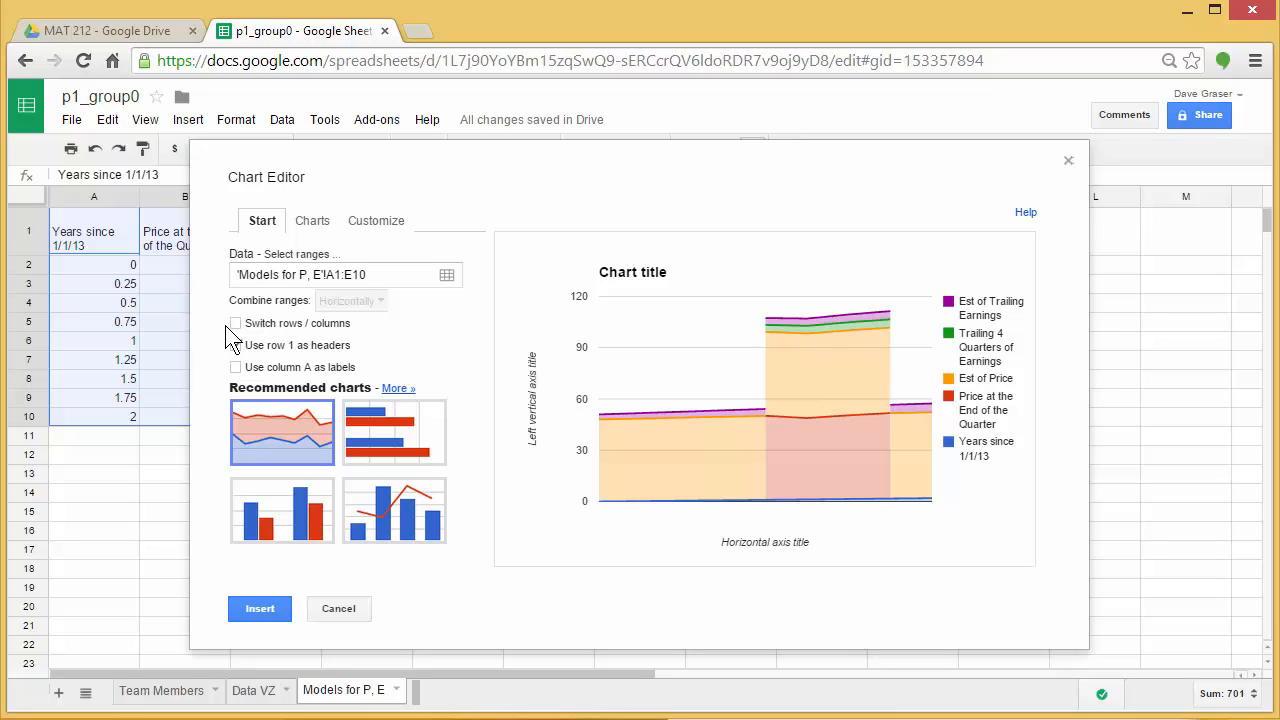
click(311, 222)
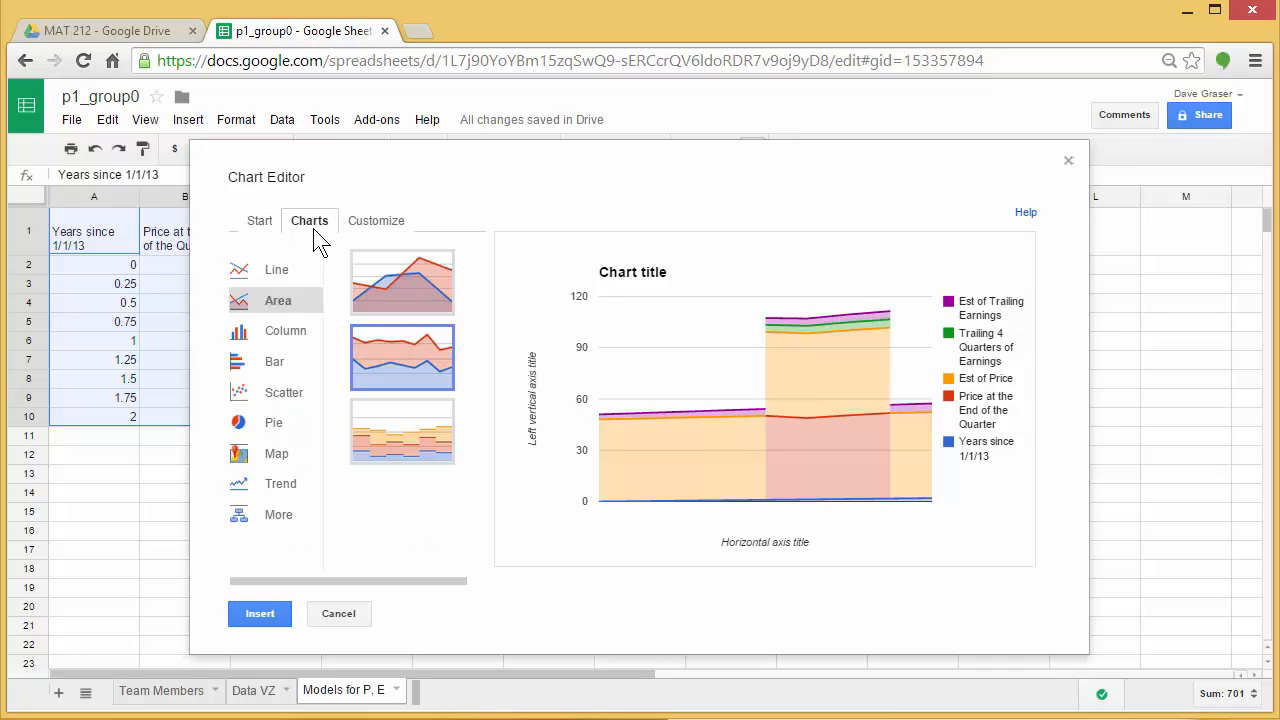
click(277, 398)
click(403, 282)
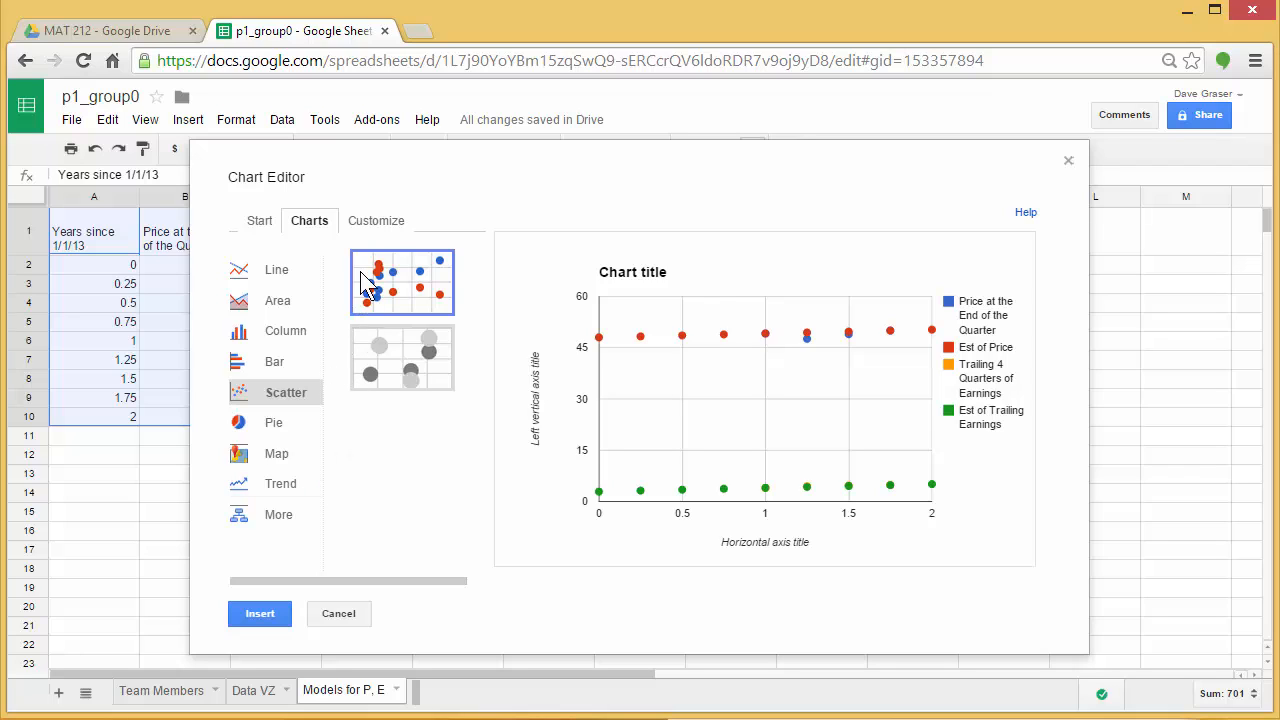
- Replace the default title of the scatter chart with Verizon (VZ)
click(375, 224)
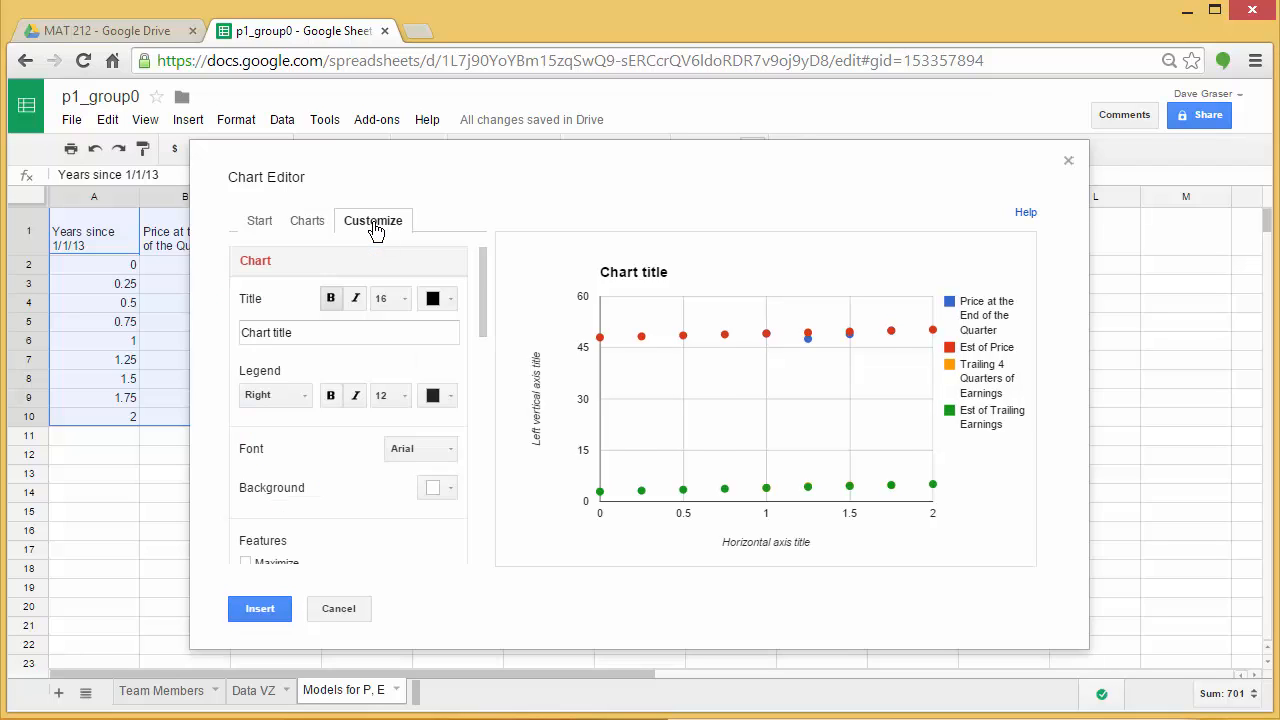
click(310, 334)
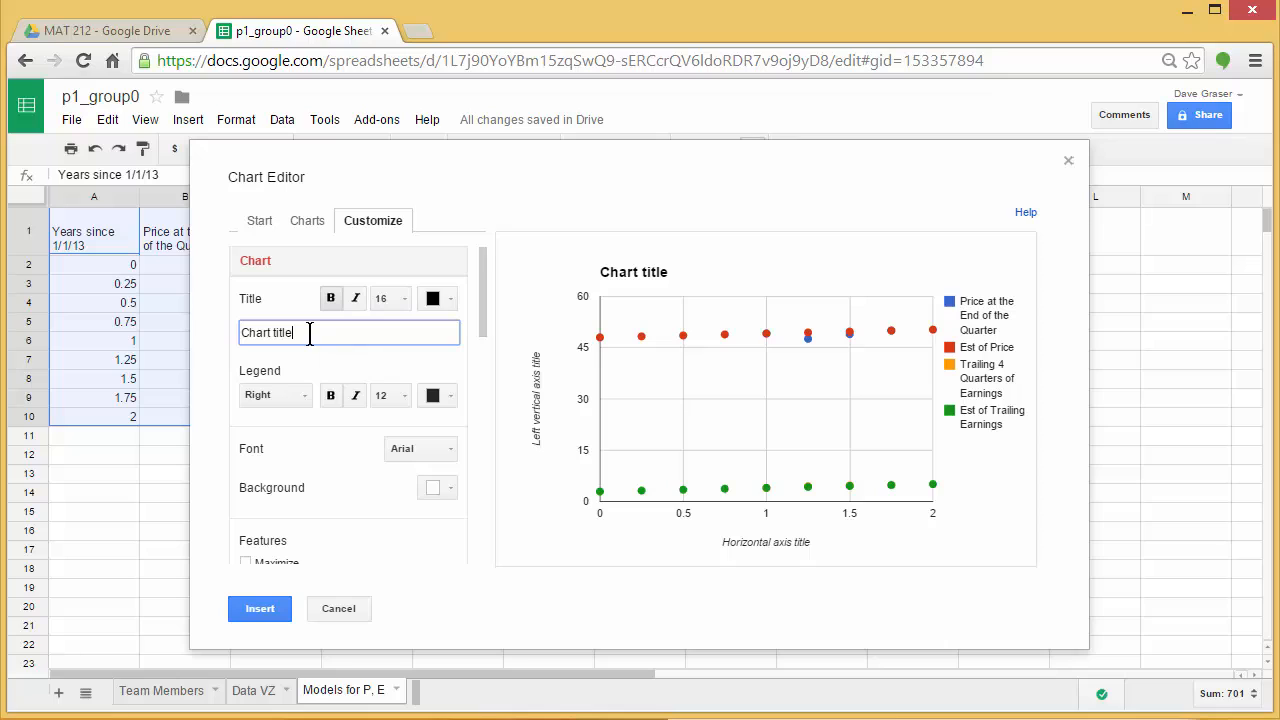
drag(310, 334, 220, 333)
text(Verizon (VZ))
- Title the chart's horizontal axis "Years sine 1/1/2013" and set its minimum to 0 and maximum to 2
drag(483, 320, 485, 414)
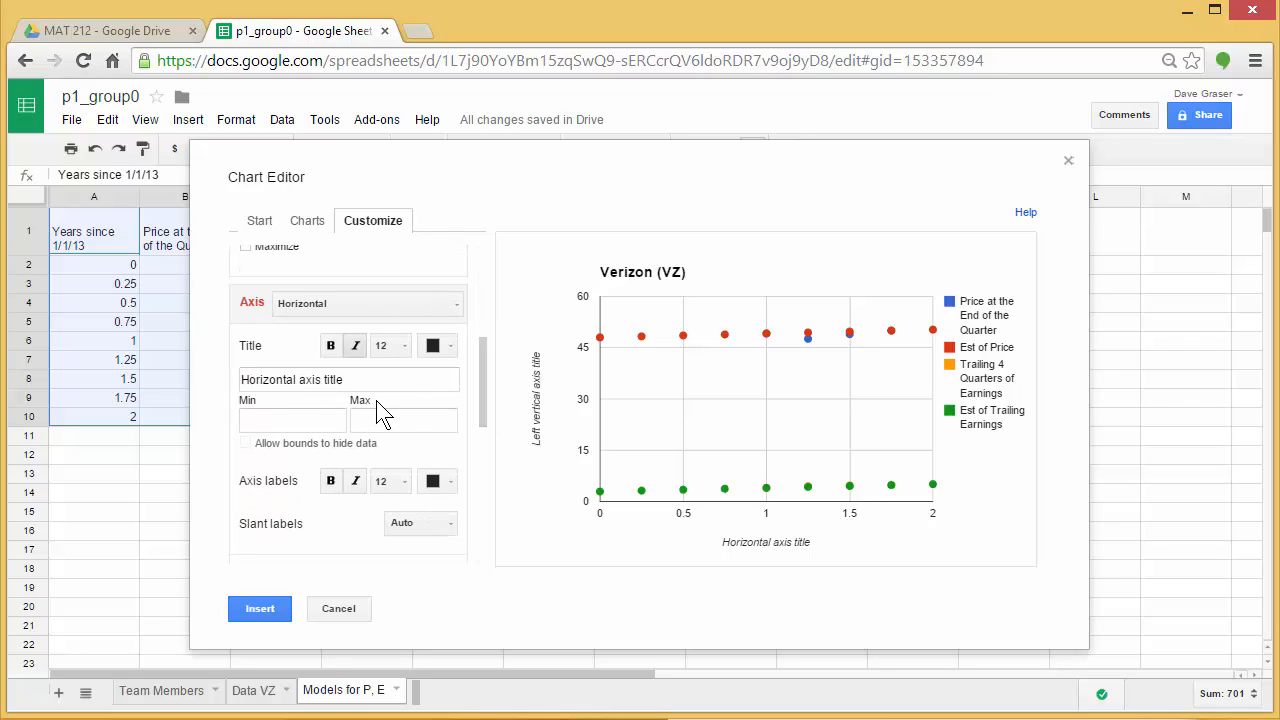
drag(352, 379, 228, 379)
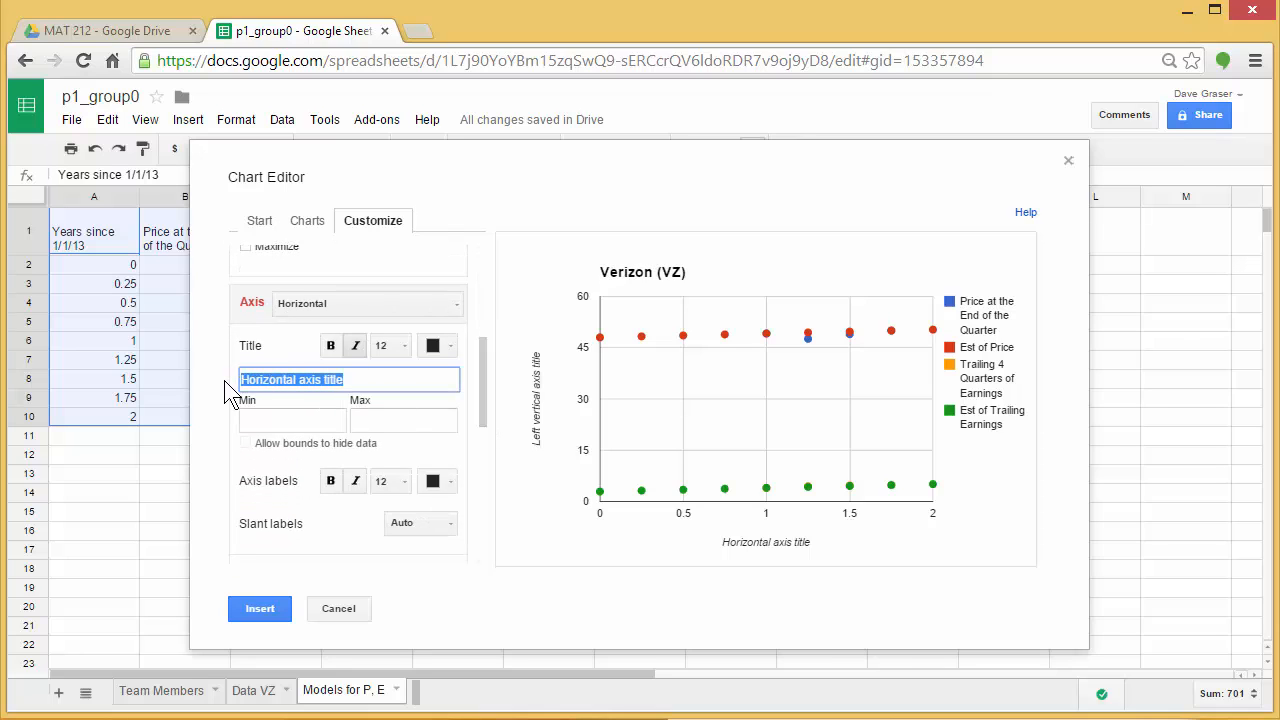
text(Years)
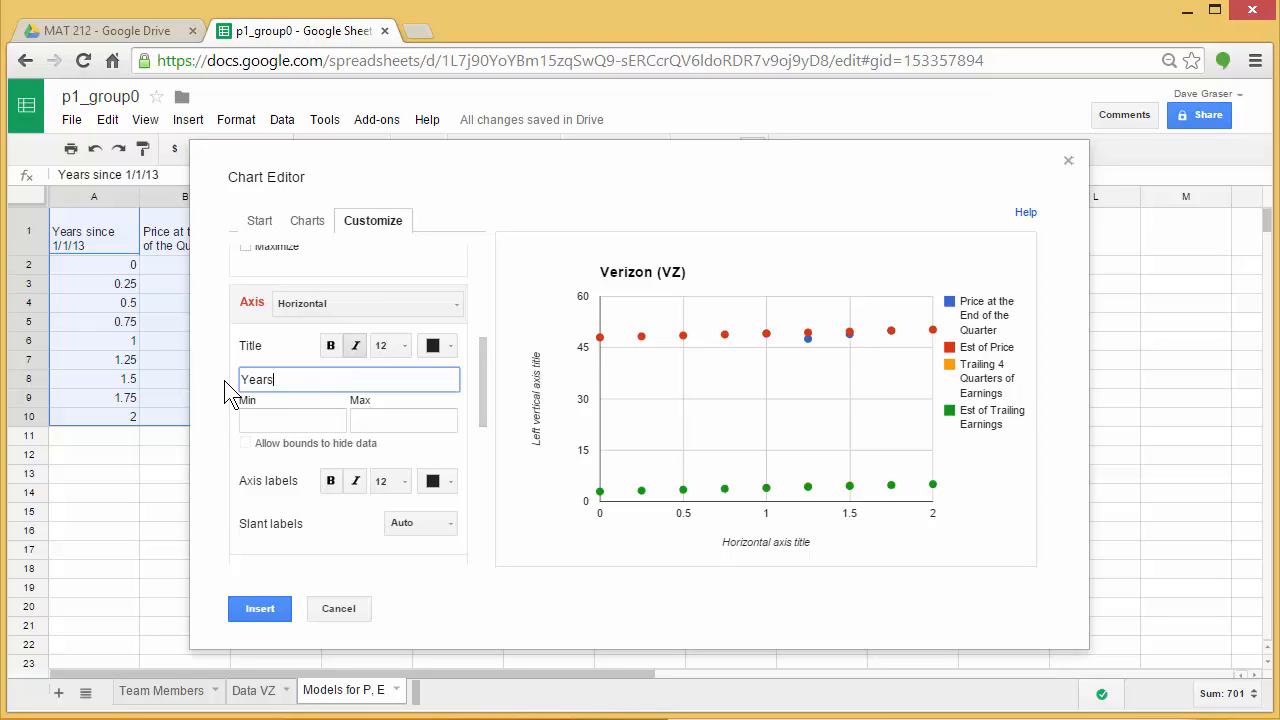
text( sine 1/1/2013)
click(267, 417)
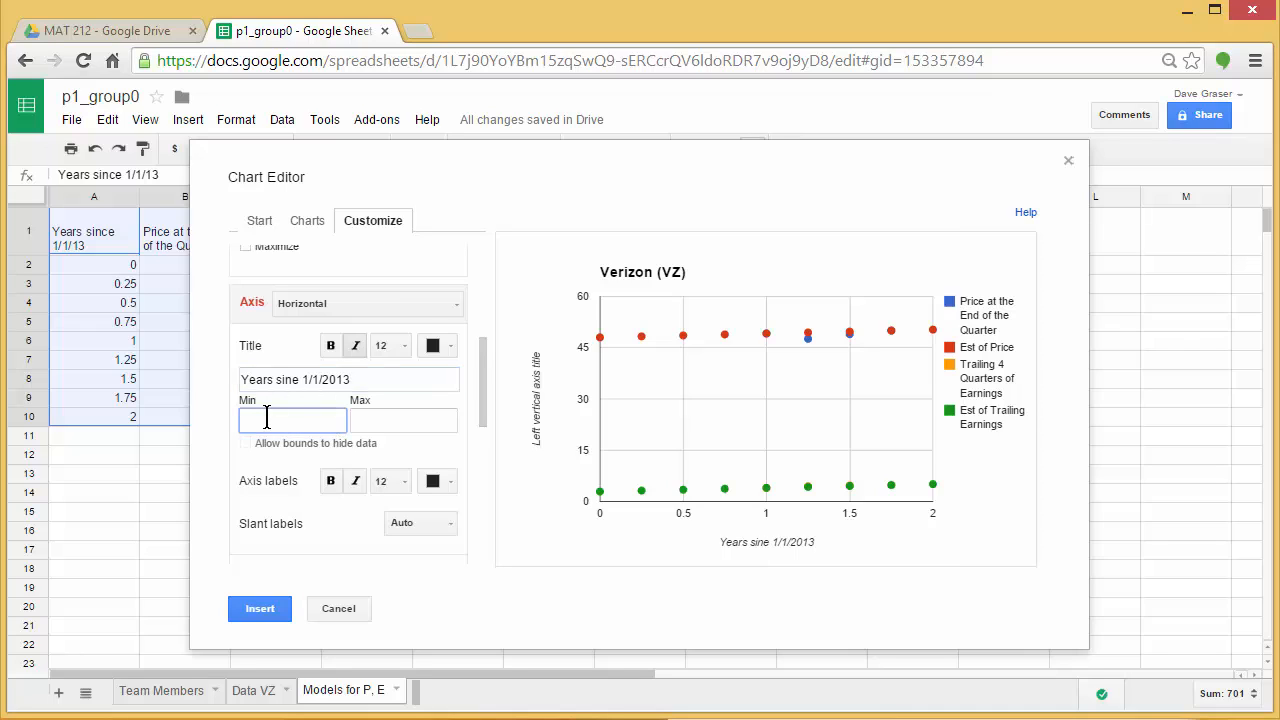
click(366, 421)
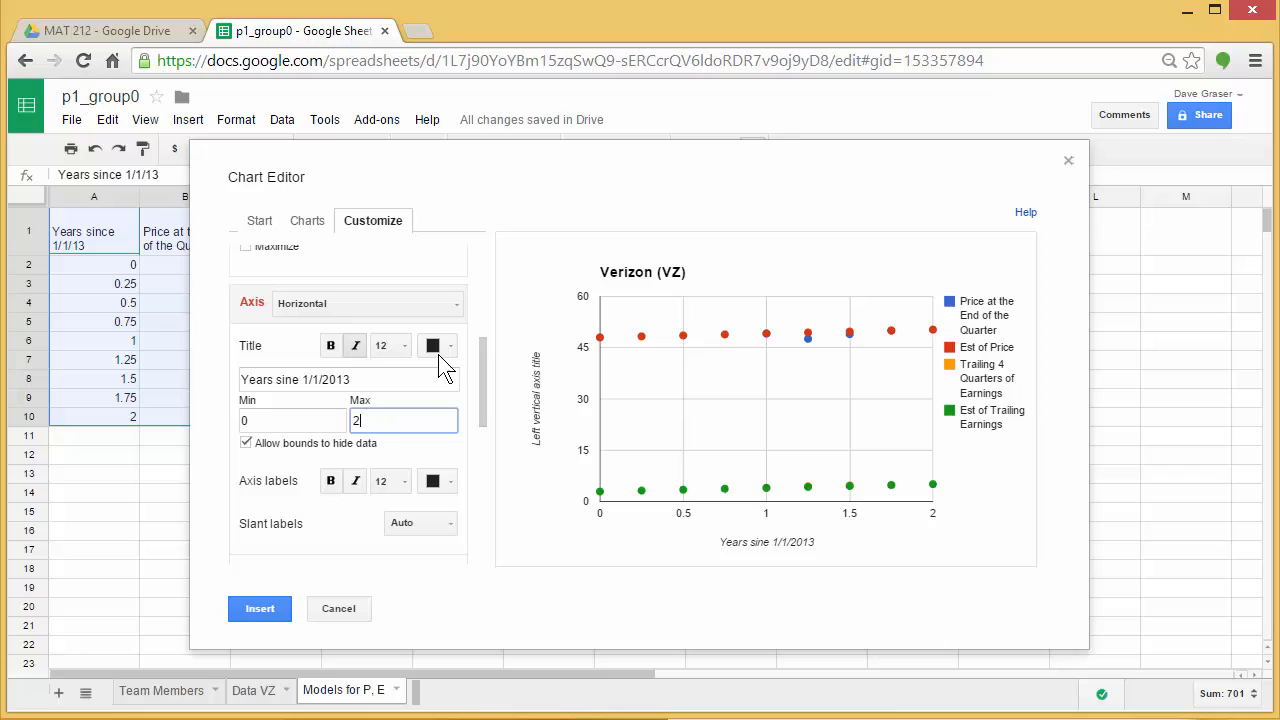
- Title the left vertical axis "Dollars per Share" with minimum 0 and maximum 60, and insert the chart into the sheet
click(456, 304)
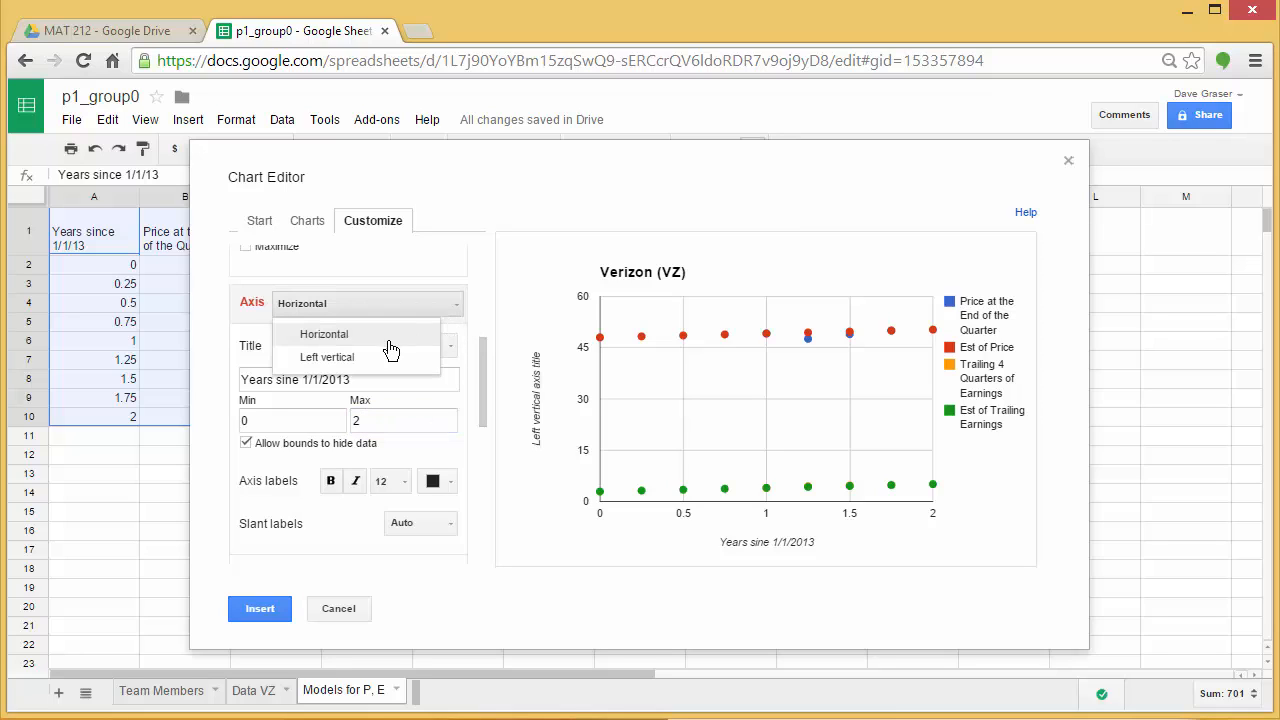
click(348, 359)
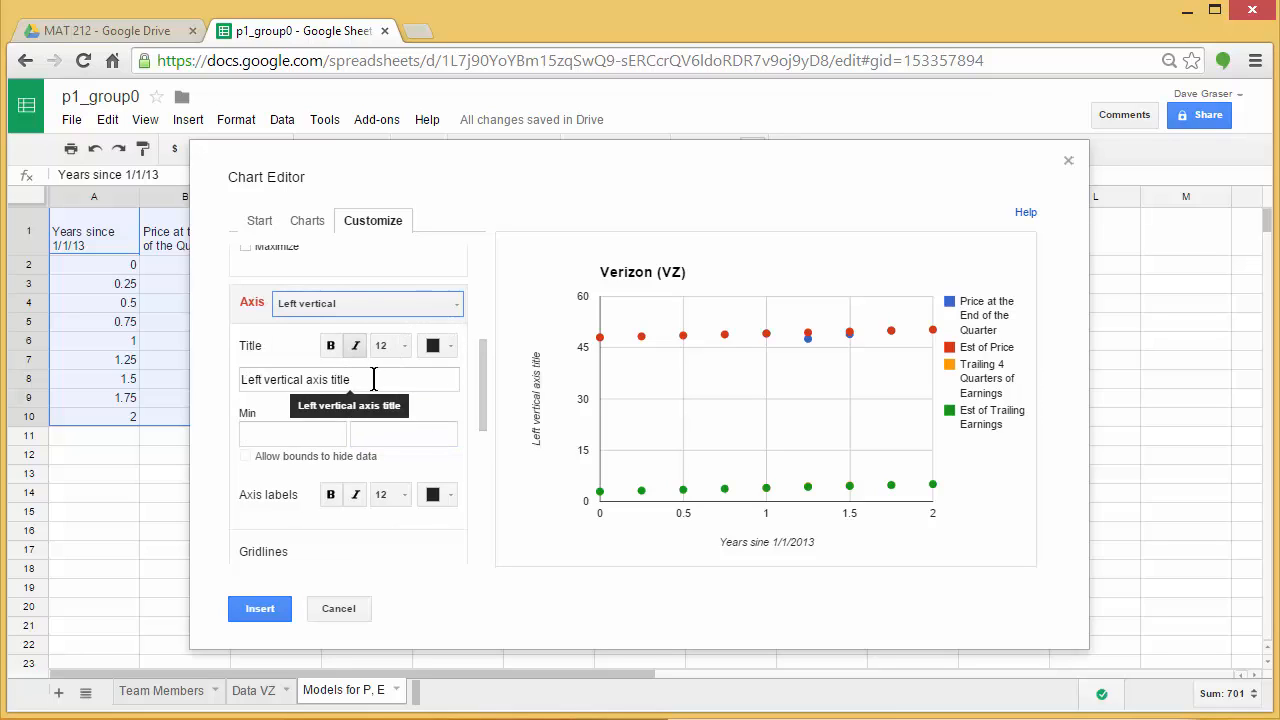
drag(371, 379, 218, 381)
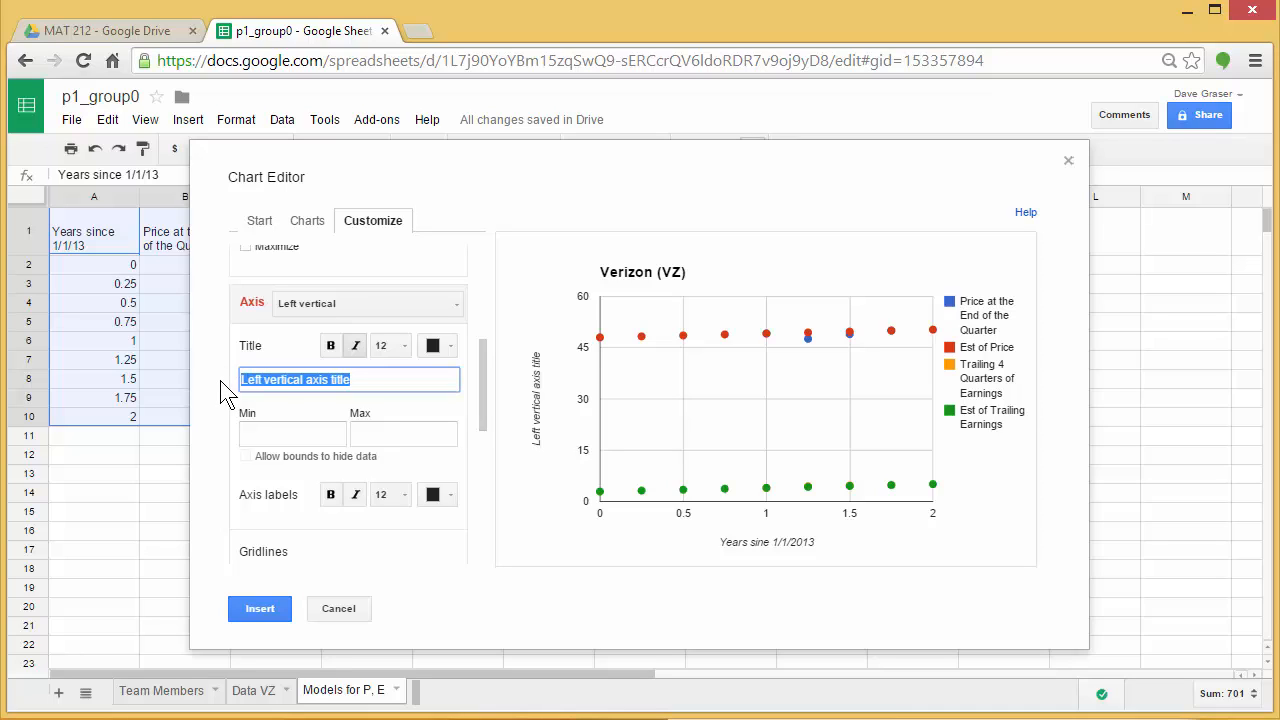
text(Dollars per Share)
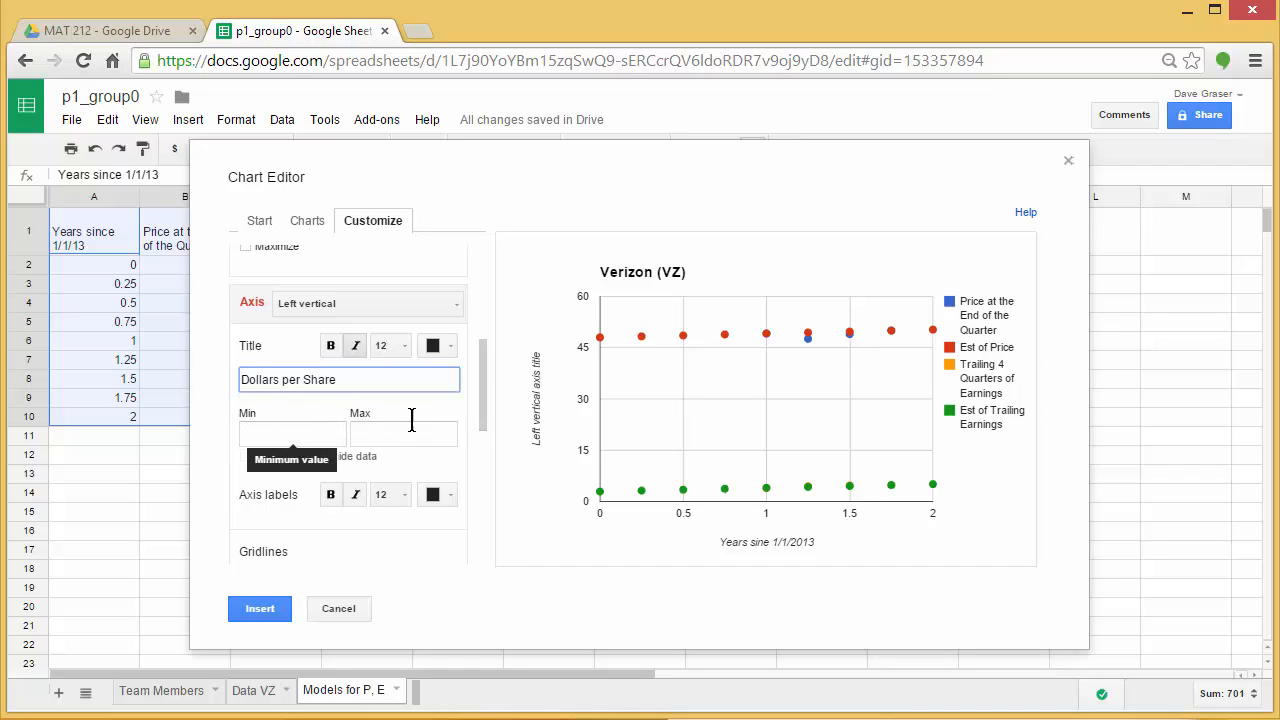
click(319, 433)
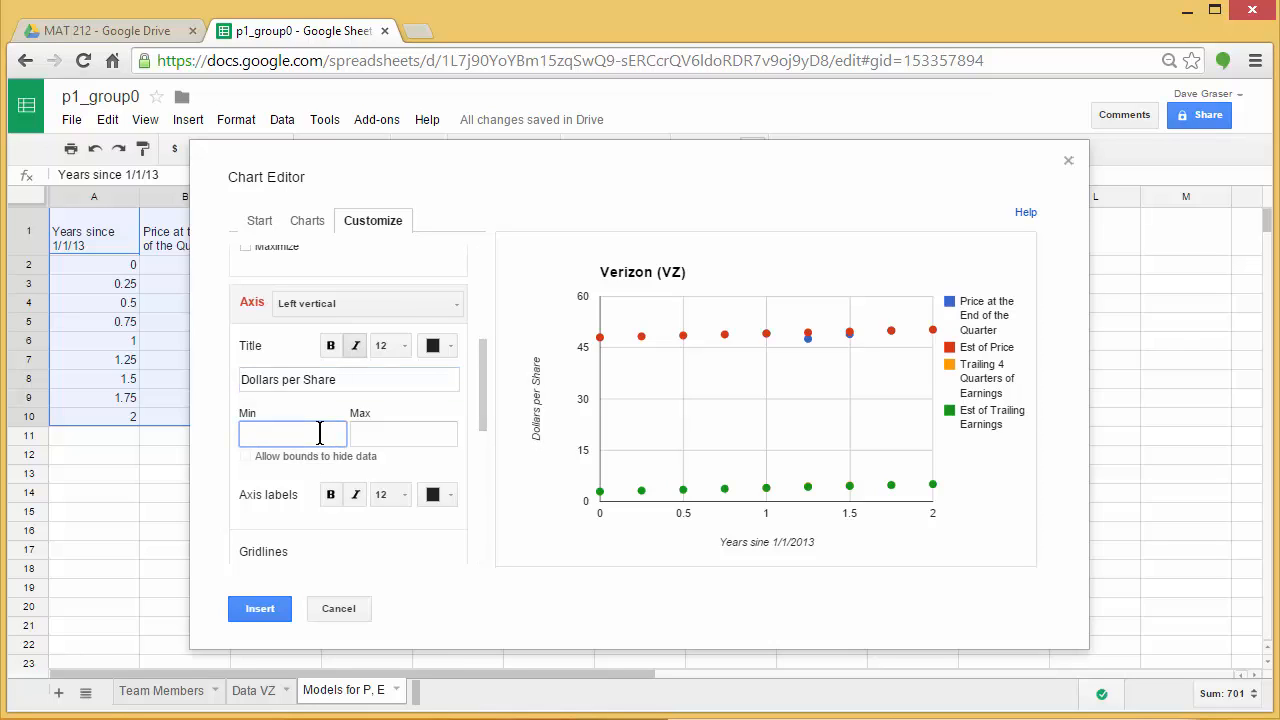
text(0)
click(374, 436)
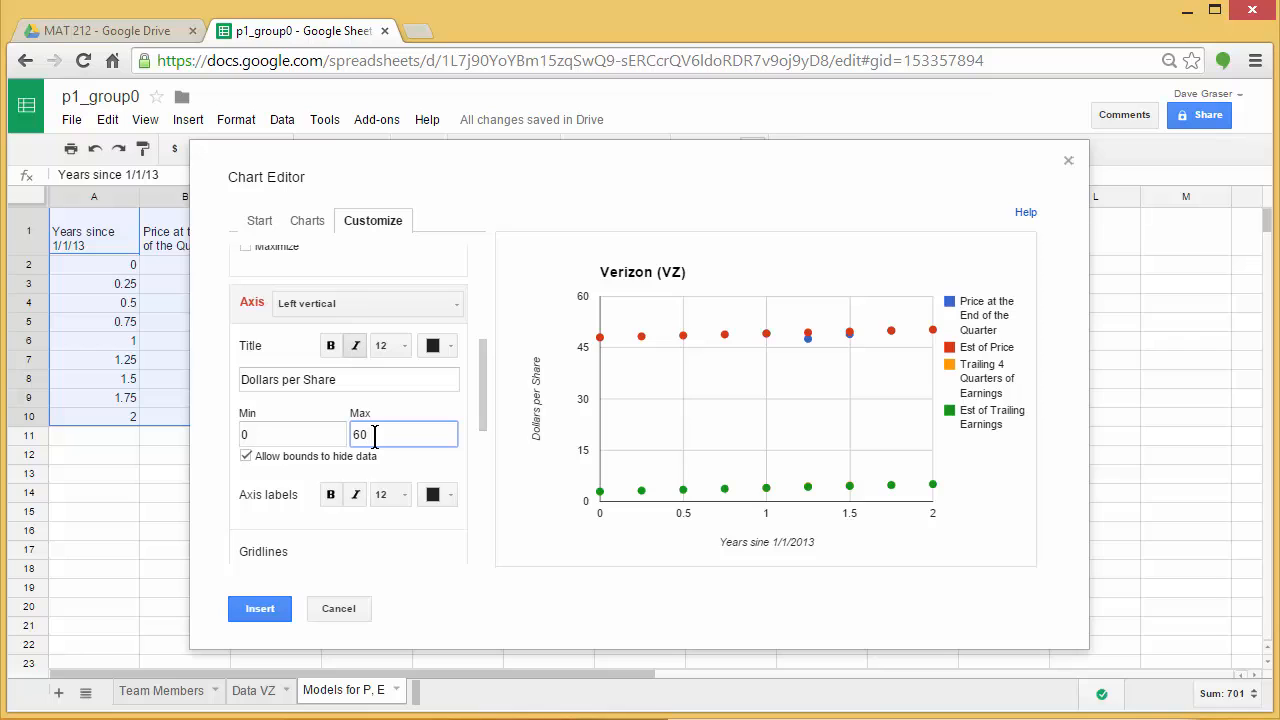
click(260, 609)
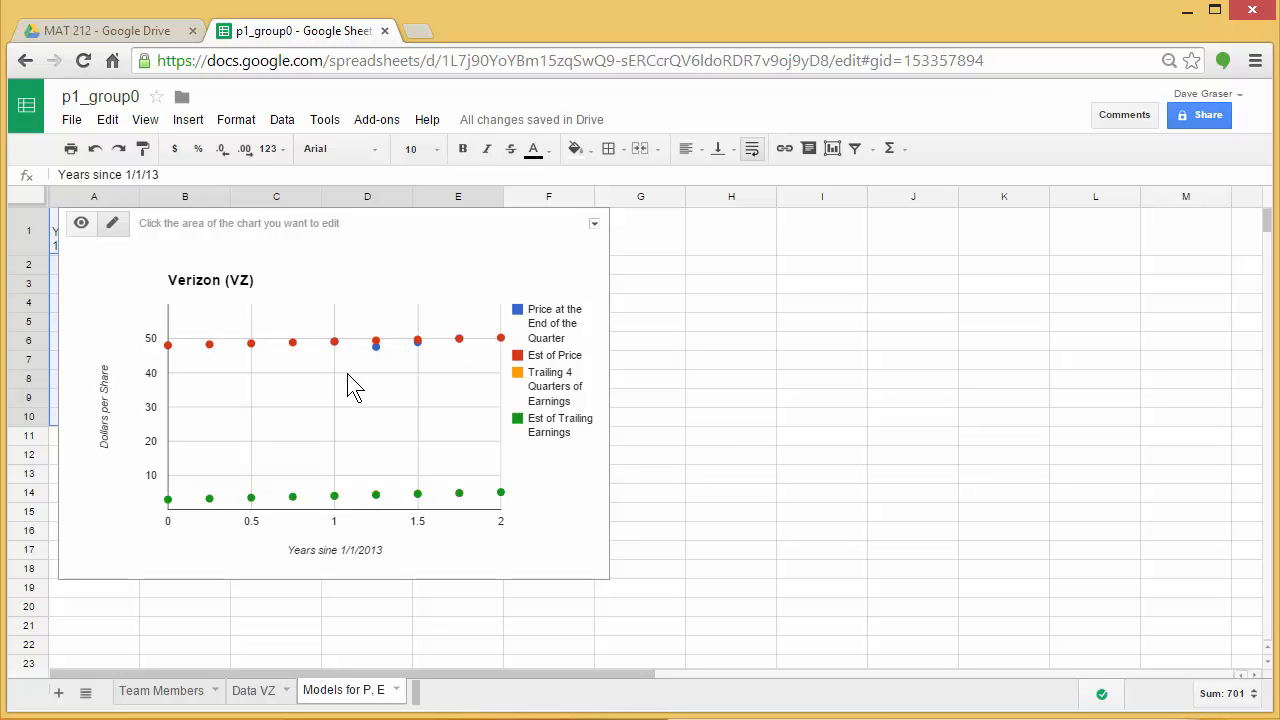
- Format the Est of Price series in the chart with 2px points in black
click(293, 347)
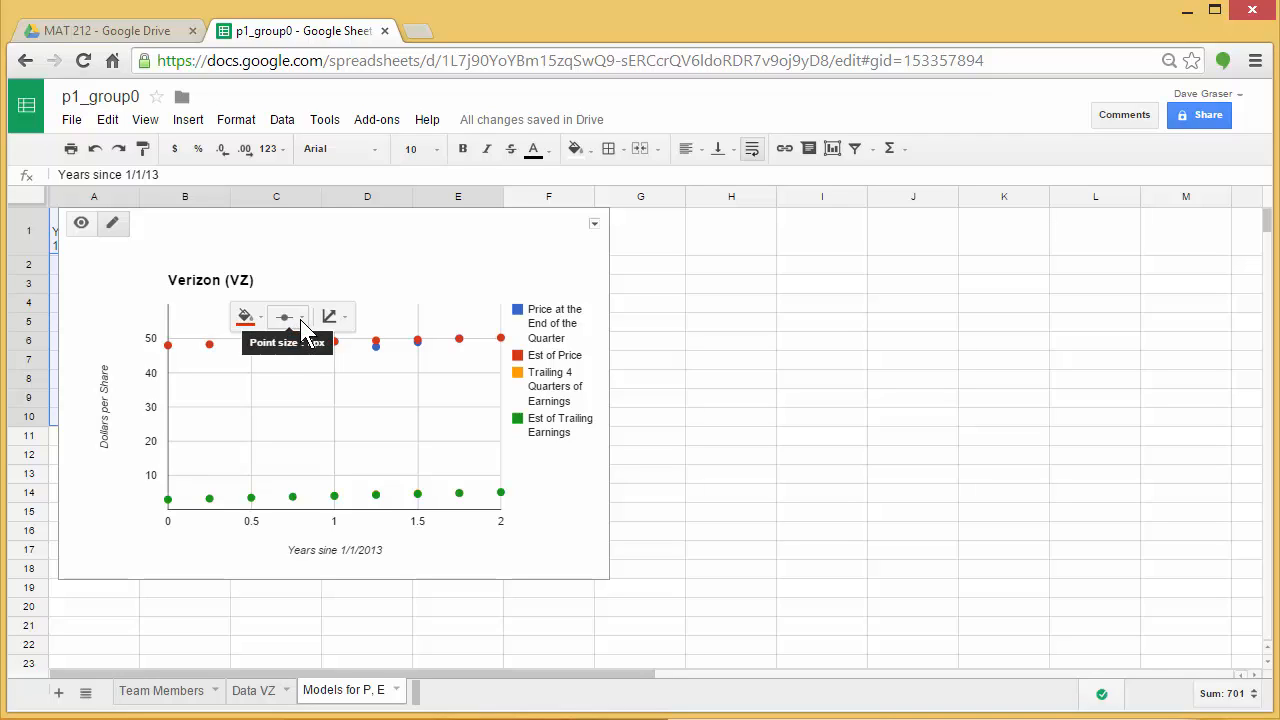
click(301, 319)
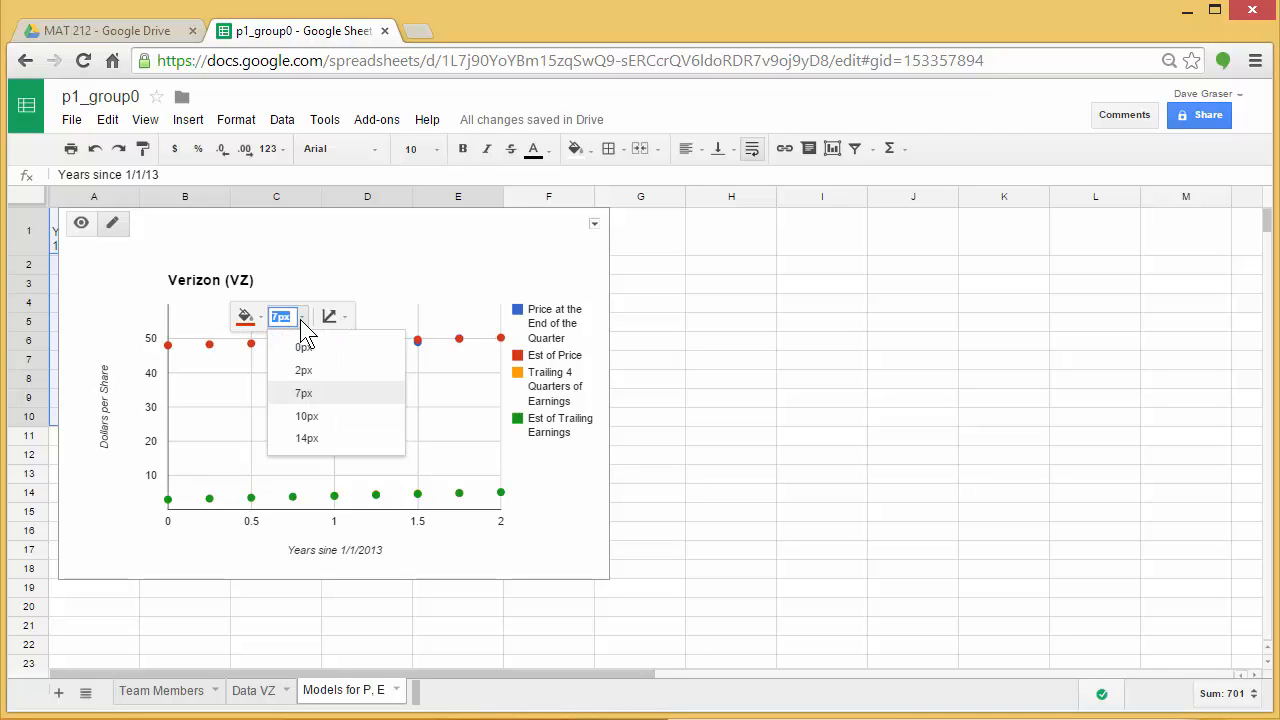
click(306, 379)
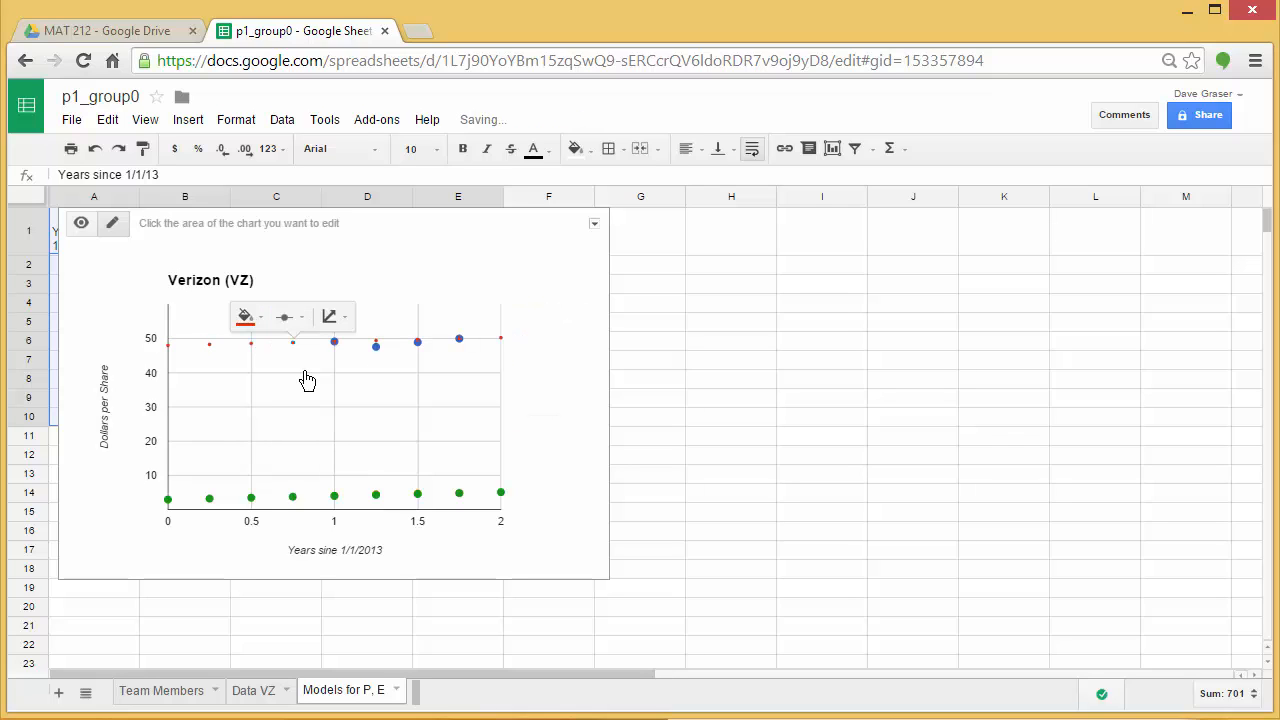
click(250, 322)
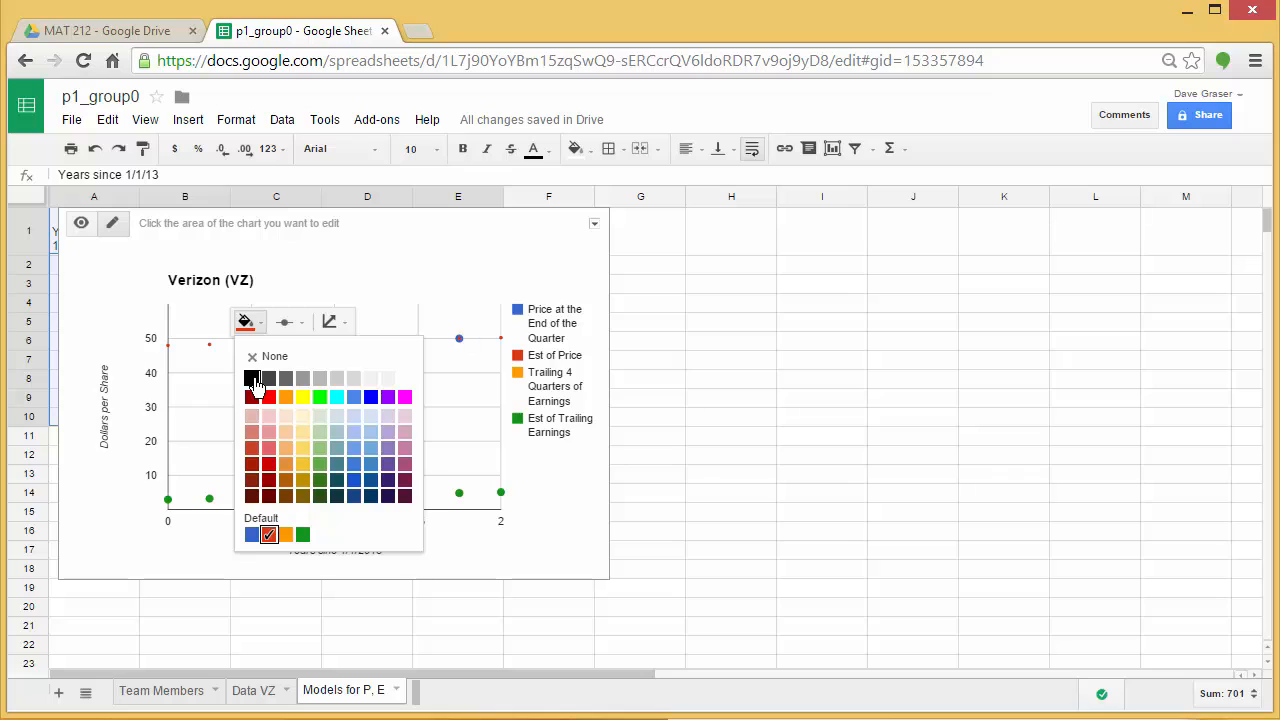
click(253, 379)
click(662, 399)
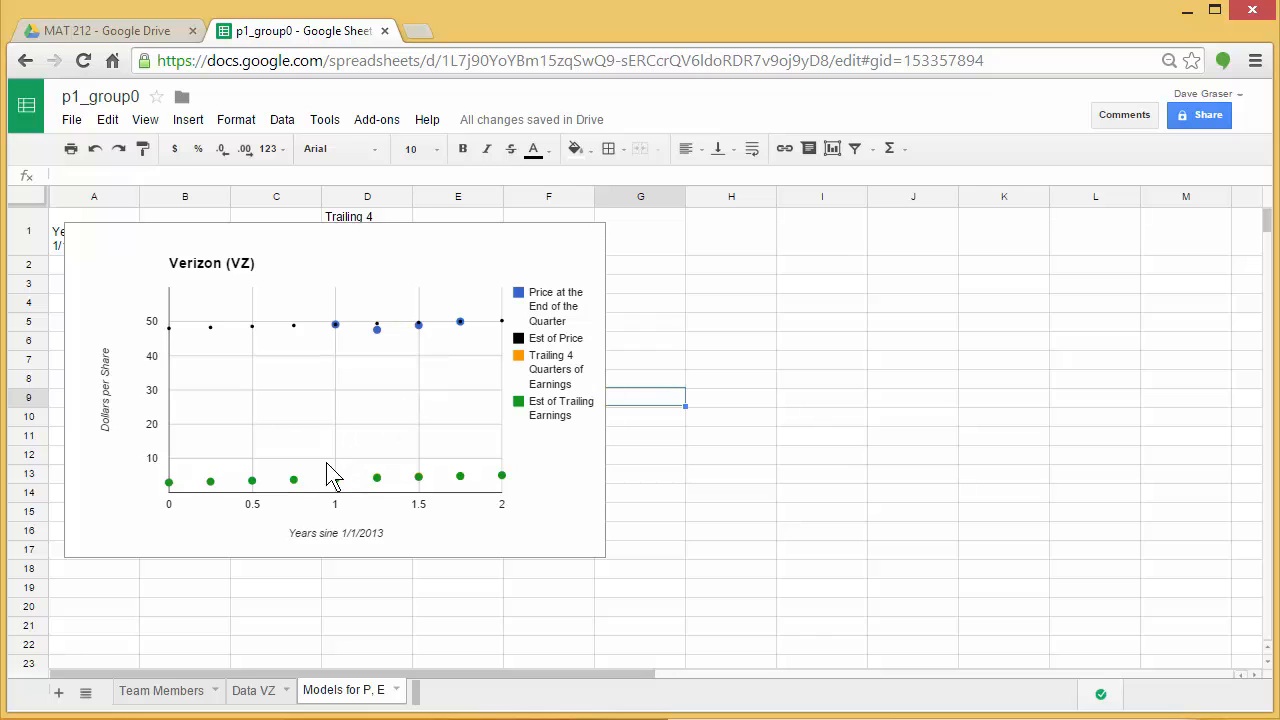
- Set the point size of the Est of Trailing Earnings series in the chart to 2px
click(298, 481)
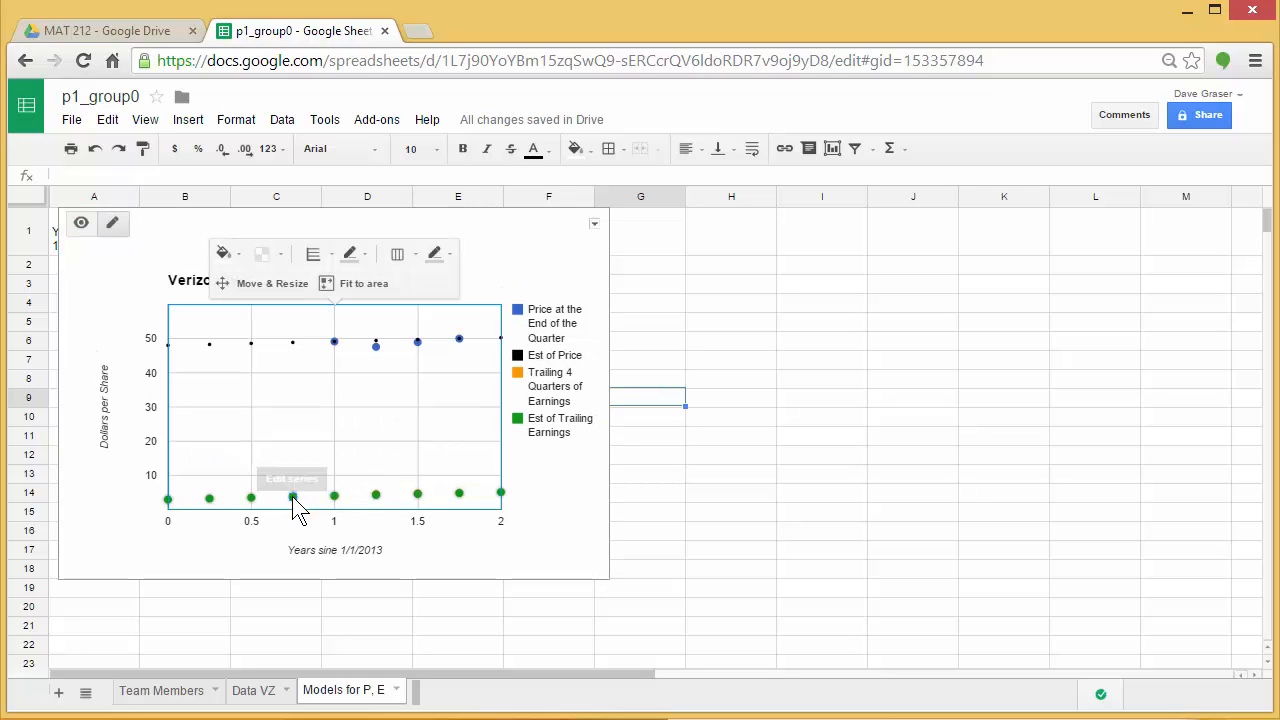
click(299, 484)
click(299, 476)
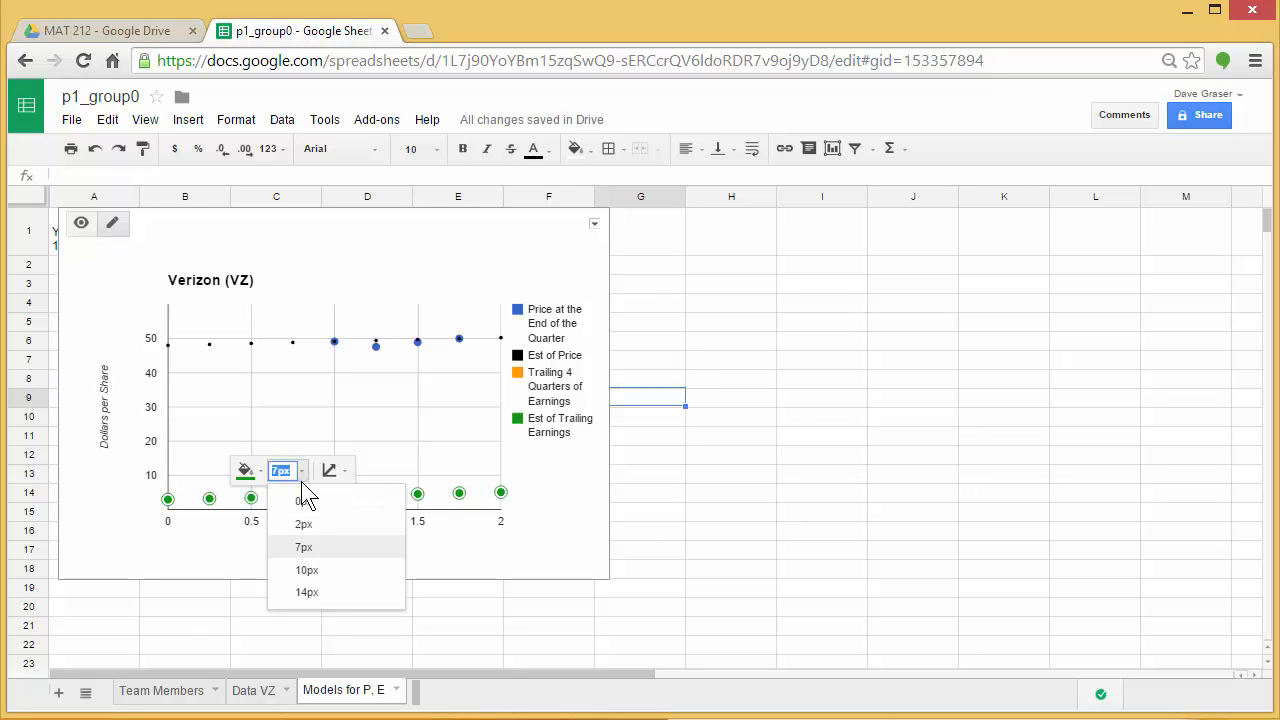
click(303, 527)
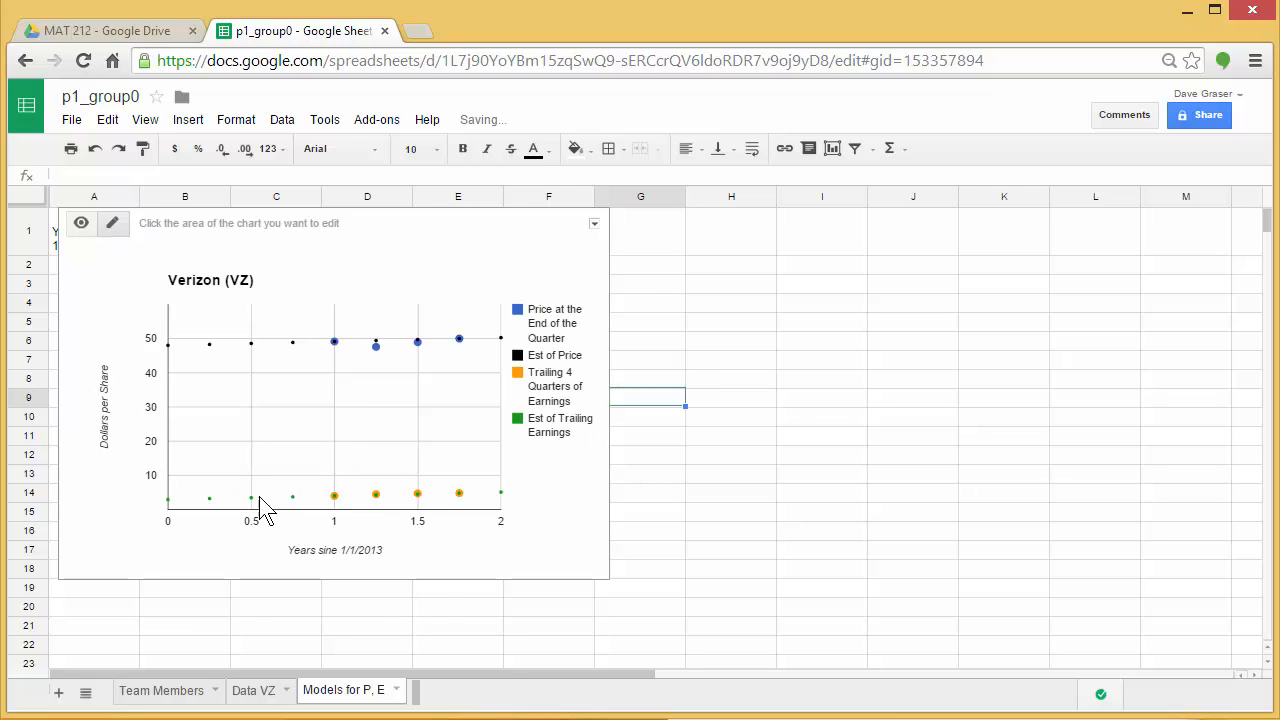
- Color the Est of Trailing Earnings points black
click(293, 497)
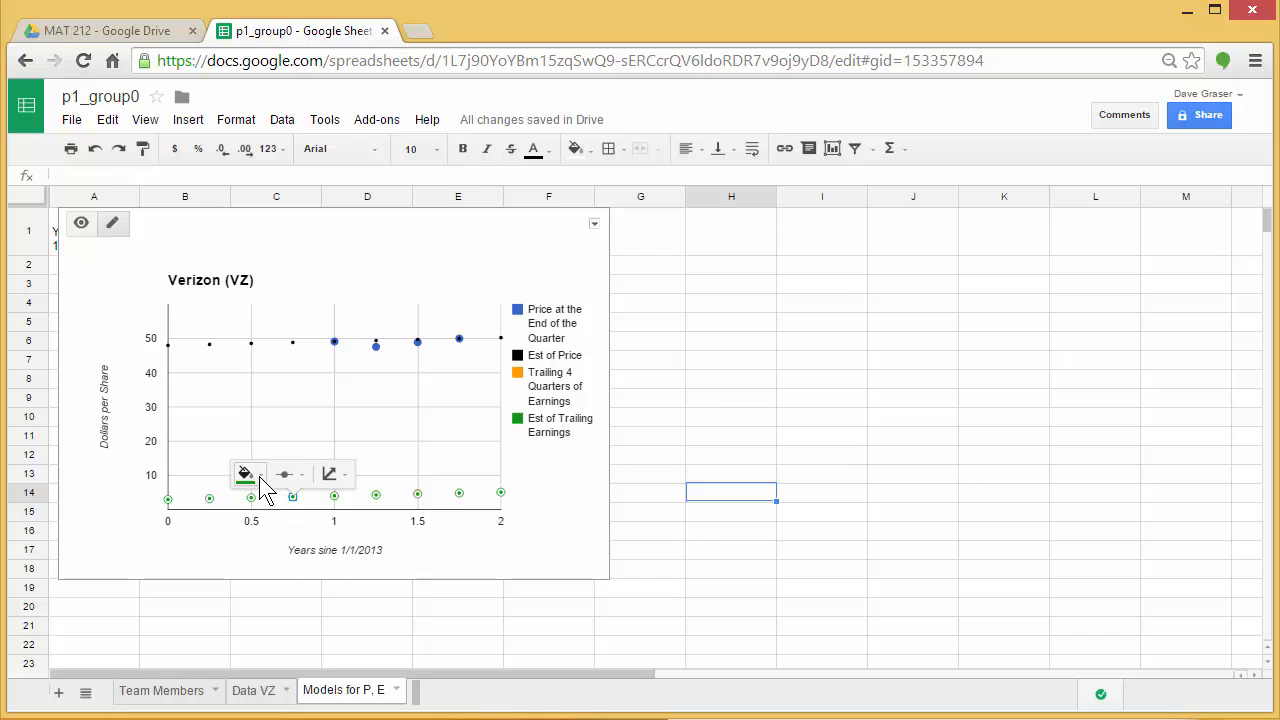
click(258, 477)
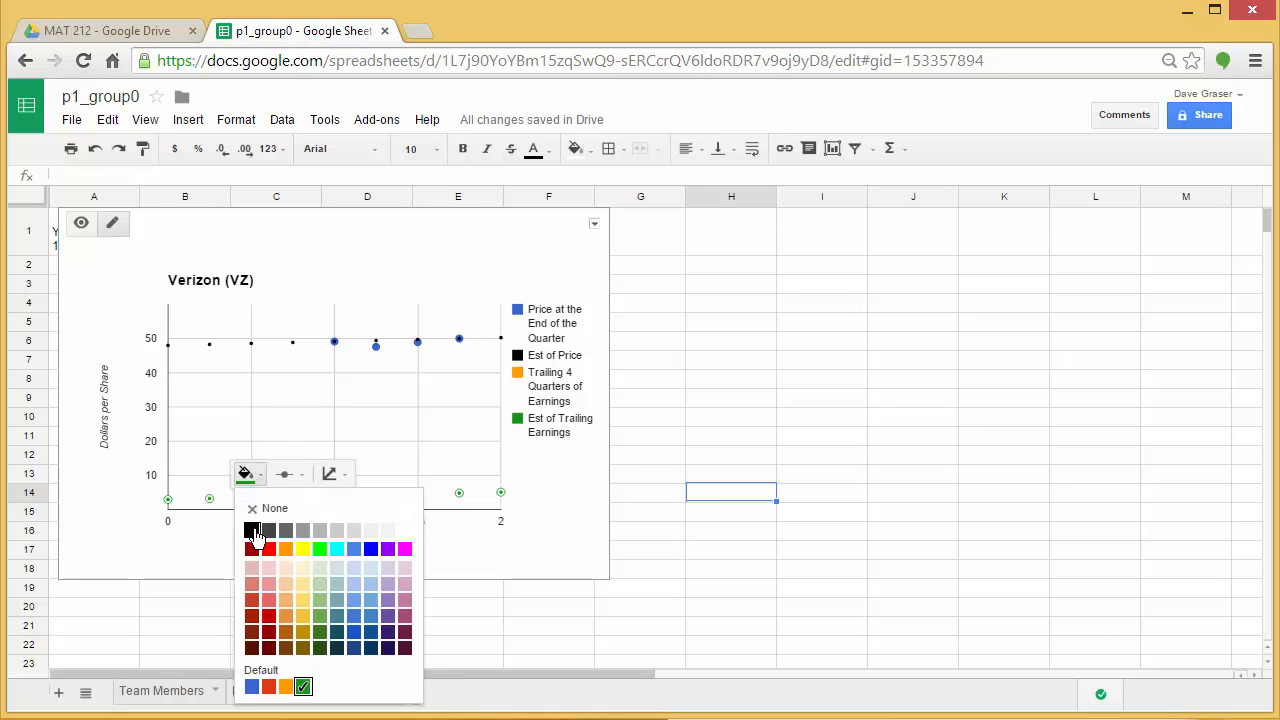
click(251, 530)
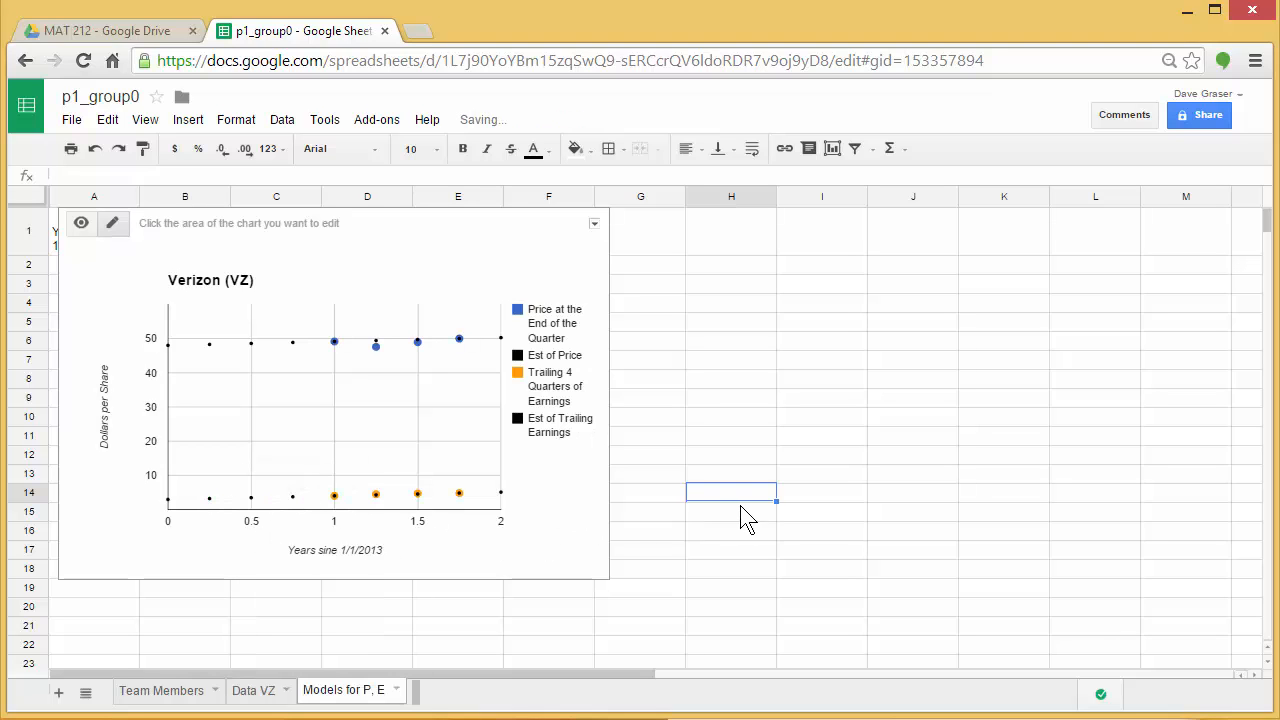
click(770, 537)
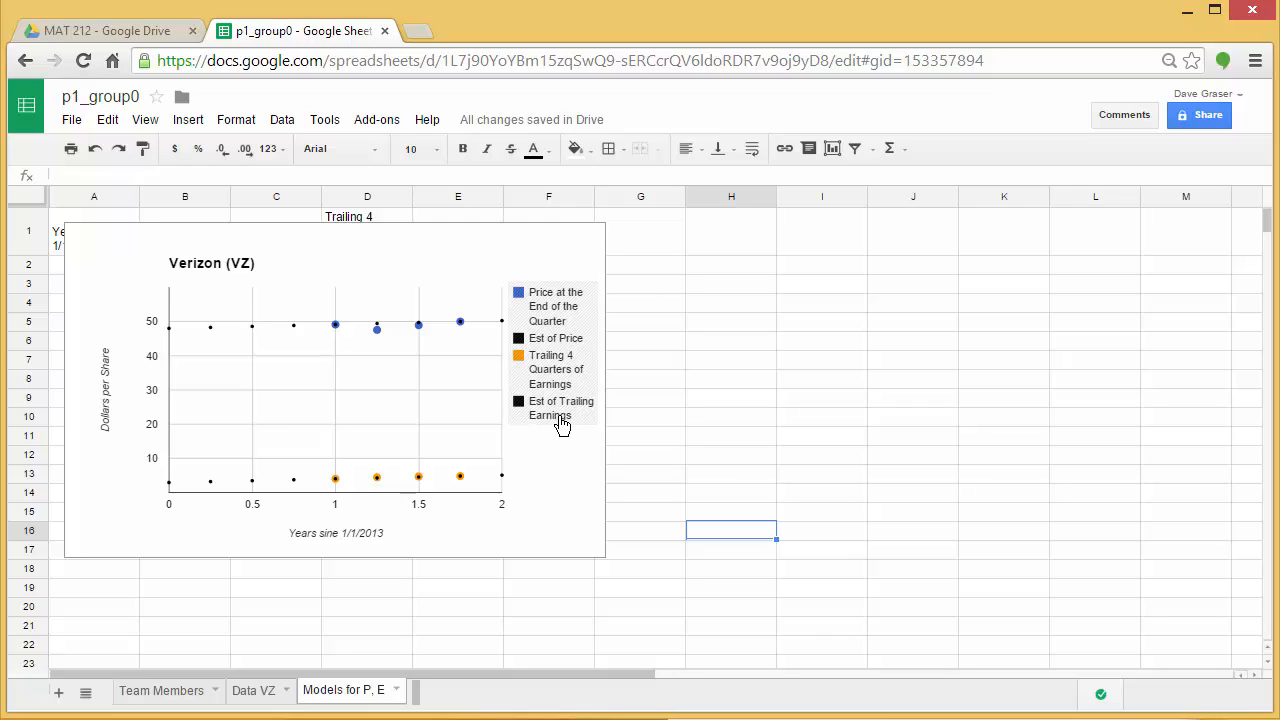
- Recolor the Est of Trailing Earnings series in the chart dark green
click(296, 487)
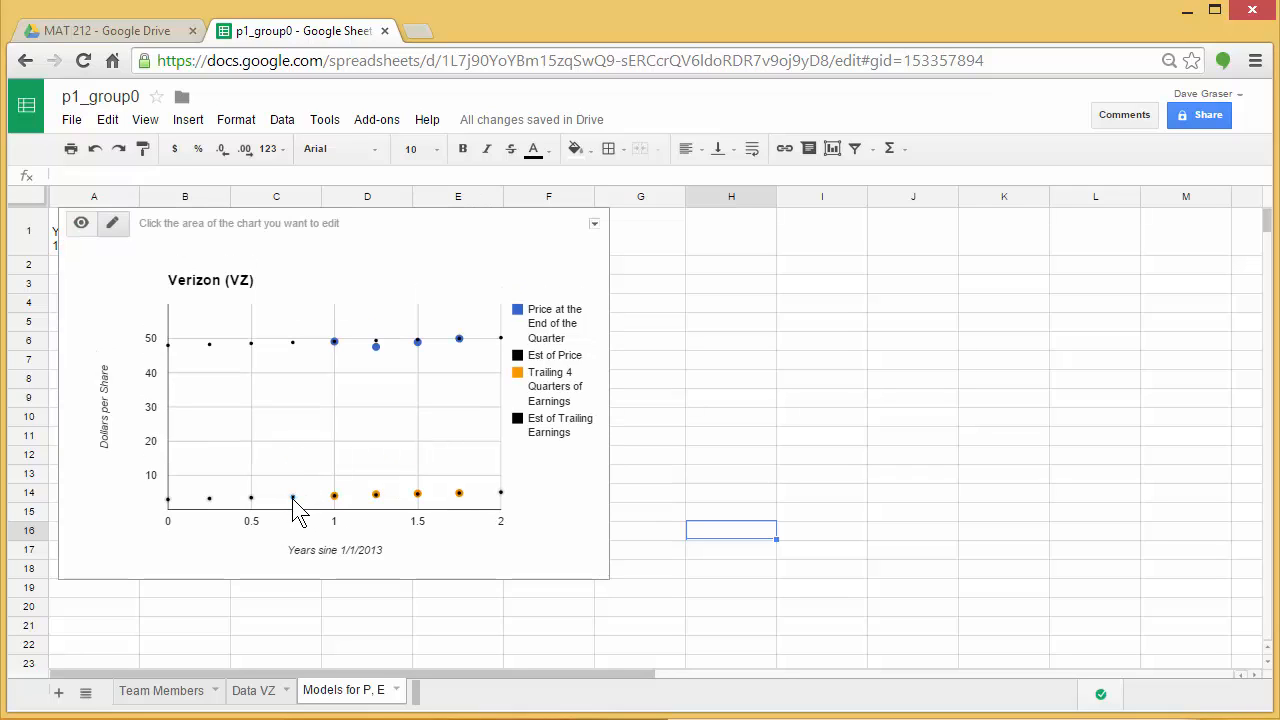
click(258, 475)
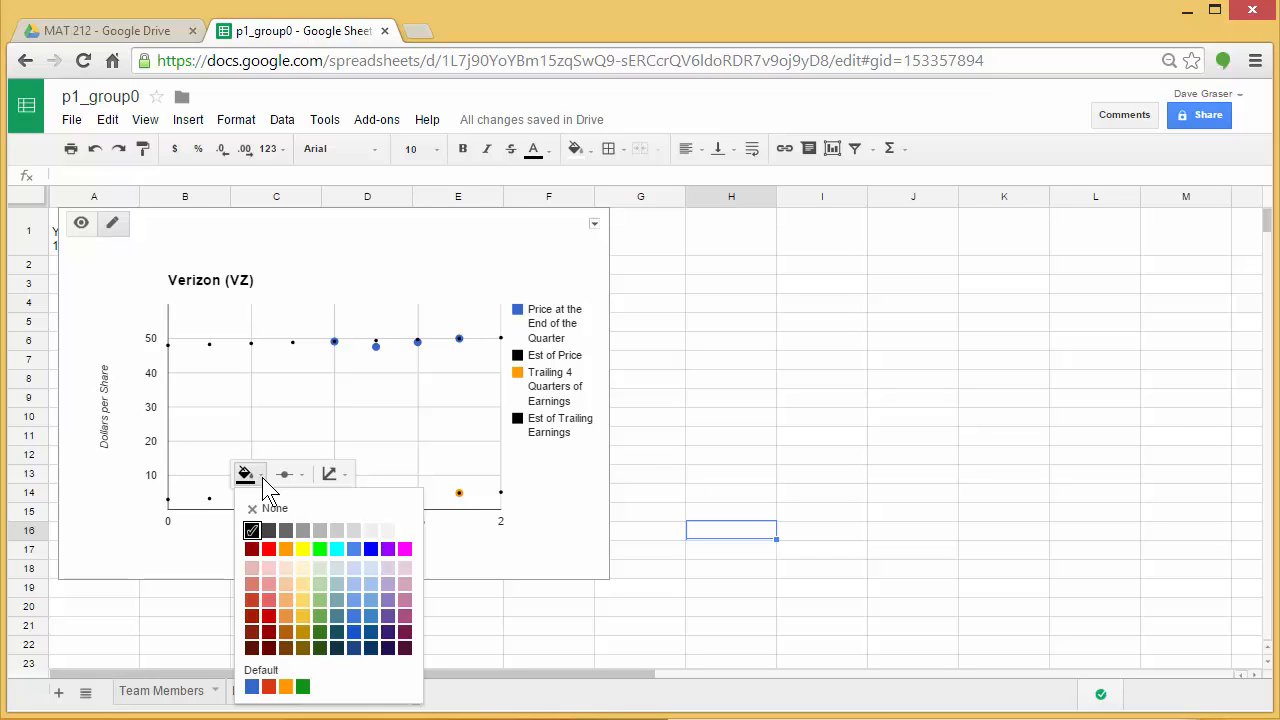
click(322, 645)
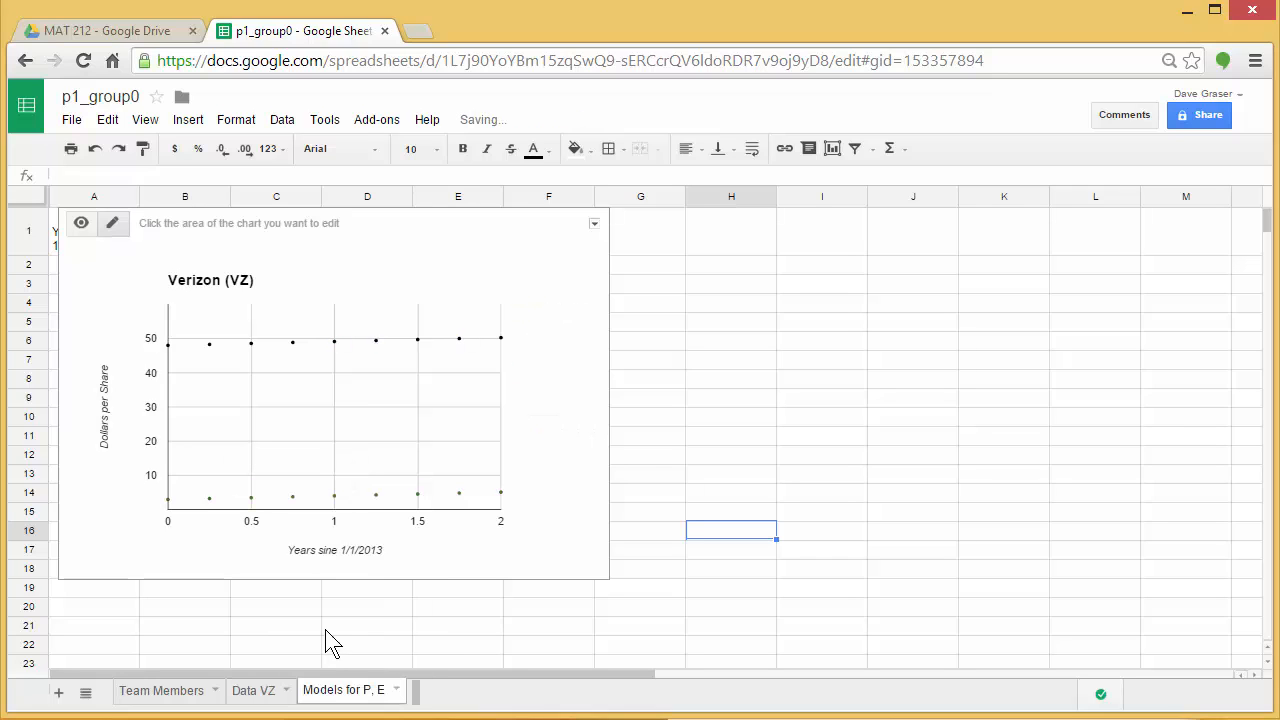
click(718, 553)
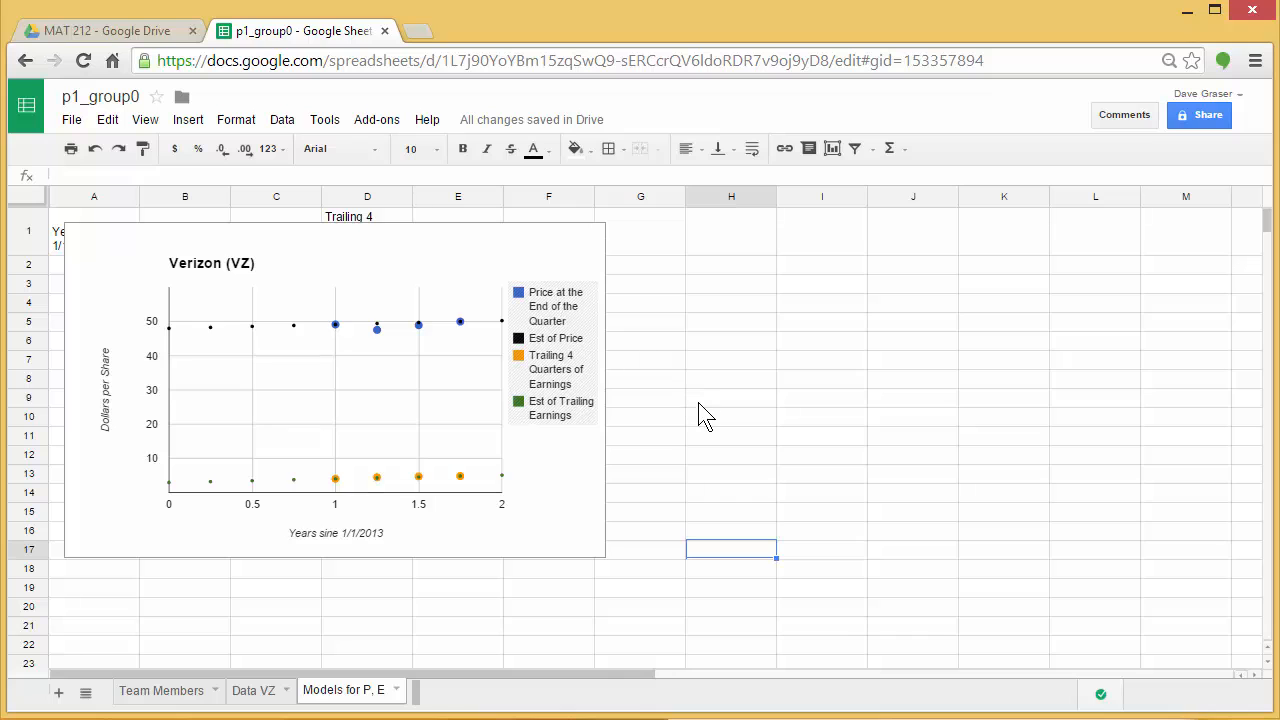
- Move the Verizon chart off the data table to the empty cells spanning about columns G to L
click(522, 235)
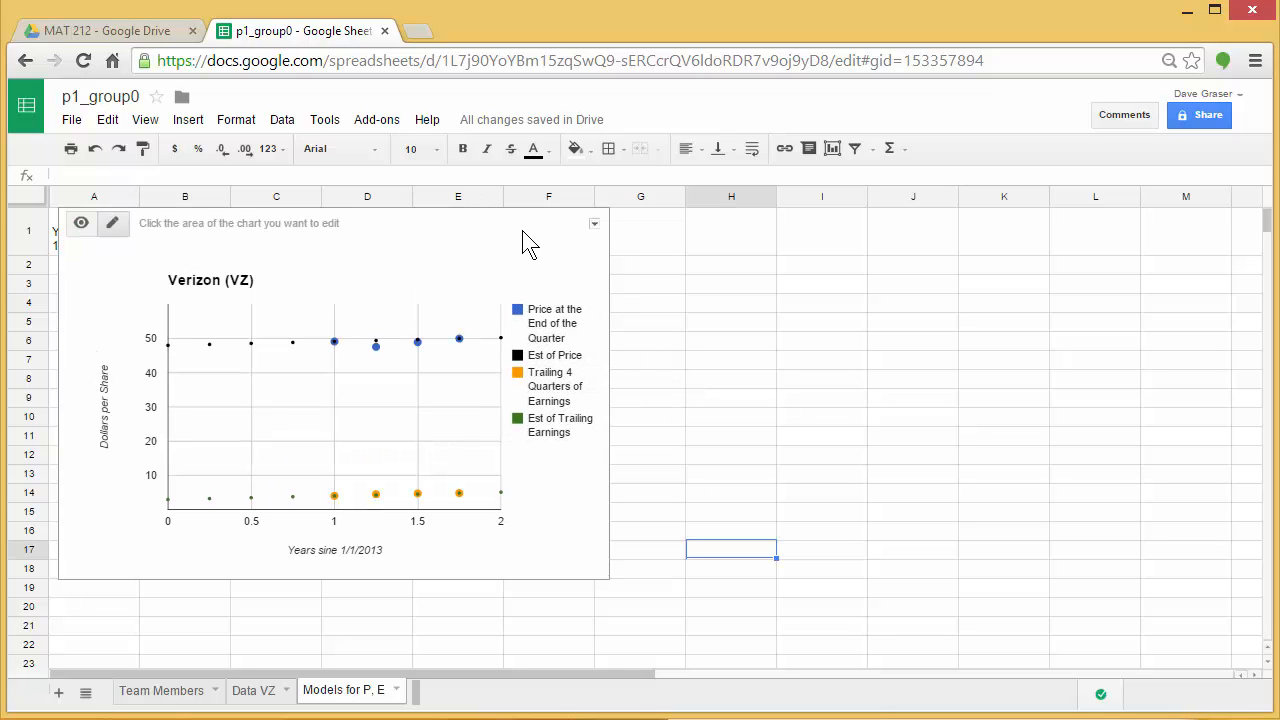
drag(517, 231, 1033, 273)
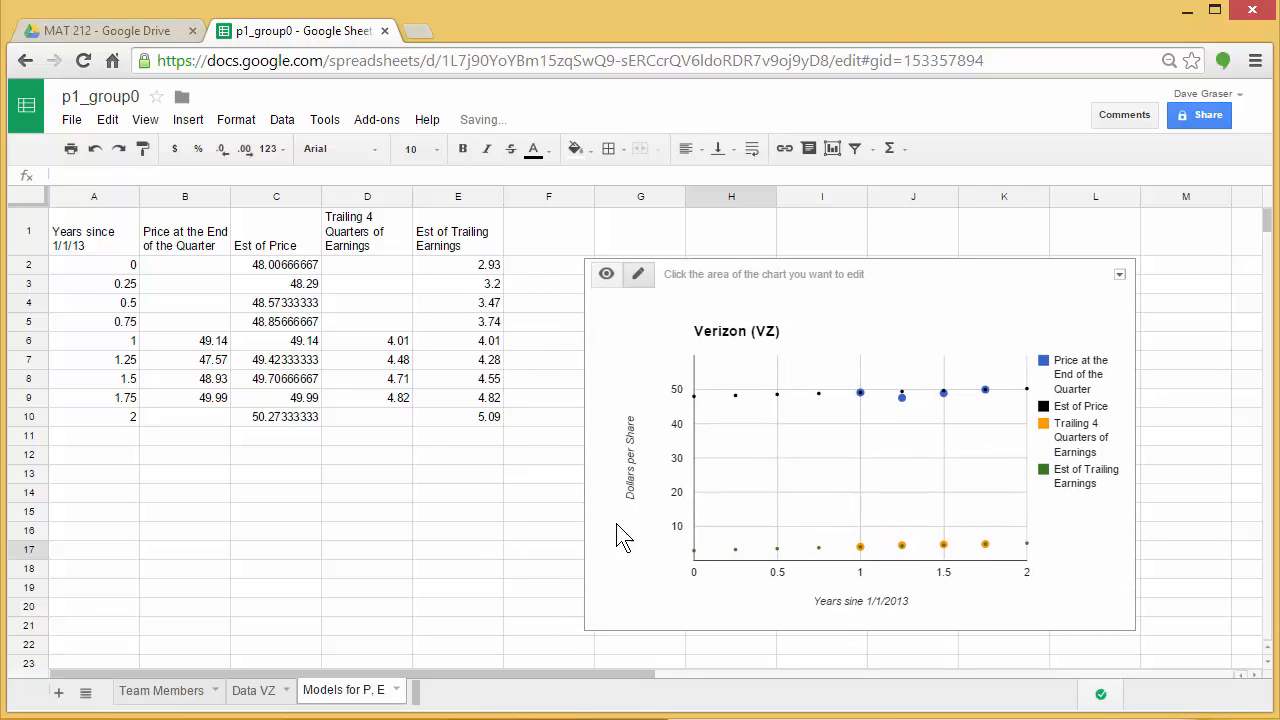
click(476, 514)
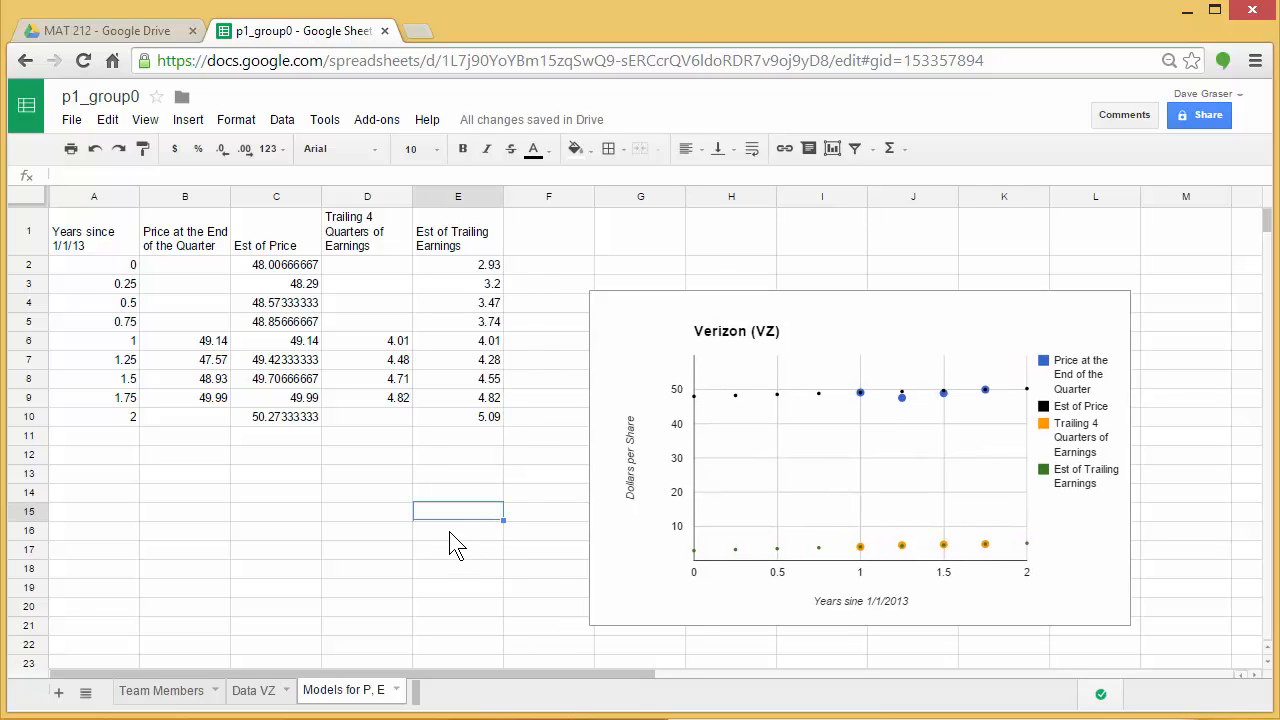